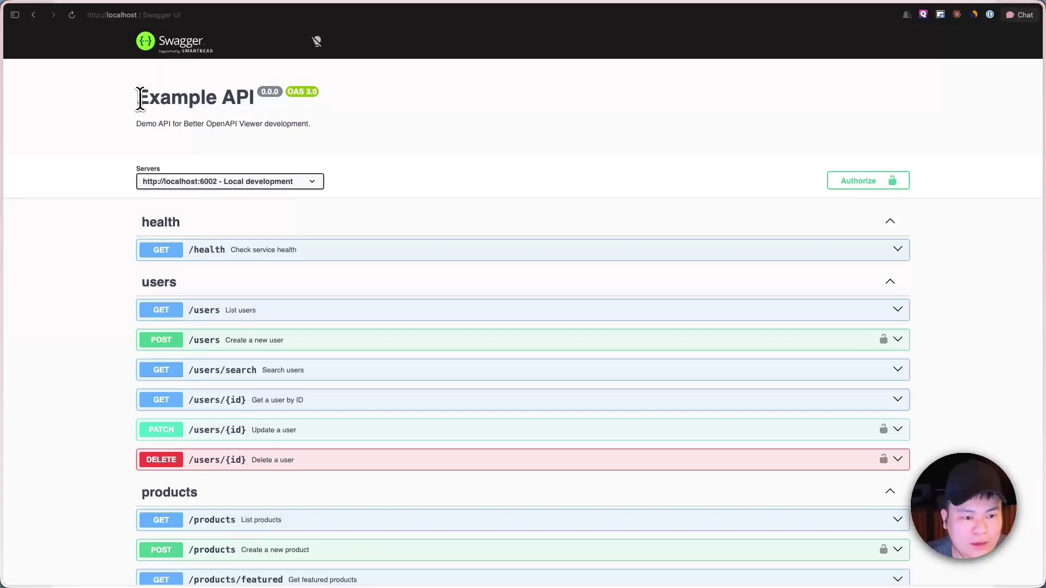
pyautogui.moveTo(137, 97); pyautogui.dragTo(358, 134)
pyautogui.click(359, 134)
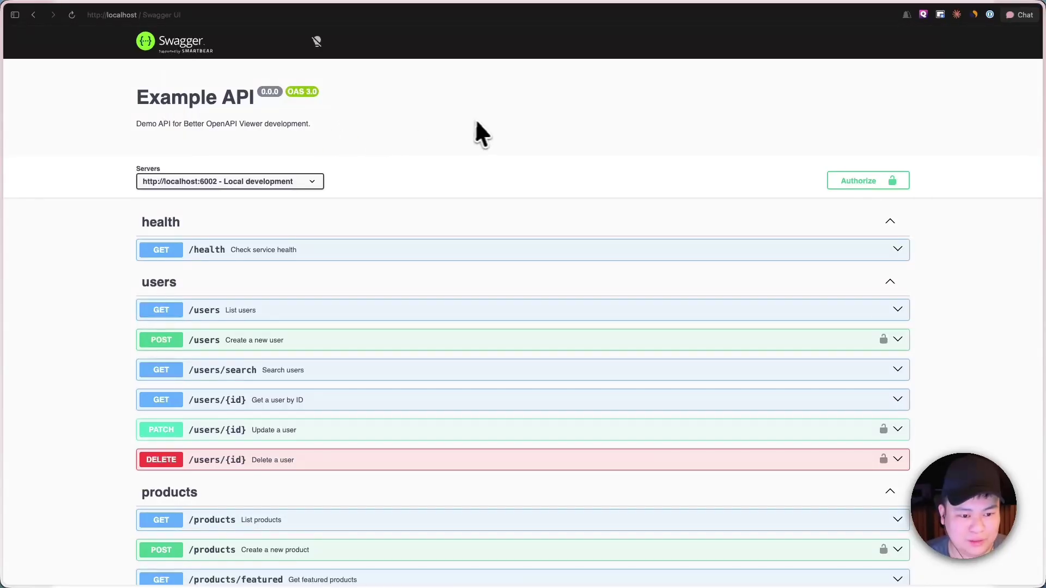
# Open the raw specification at localhost:6002/docs/openapi.json and highlight its OpenAPI version value.
pyautogui.press('super+s')
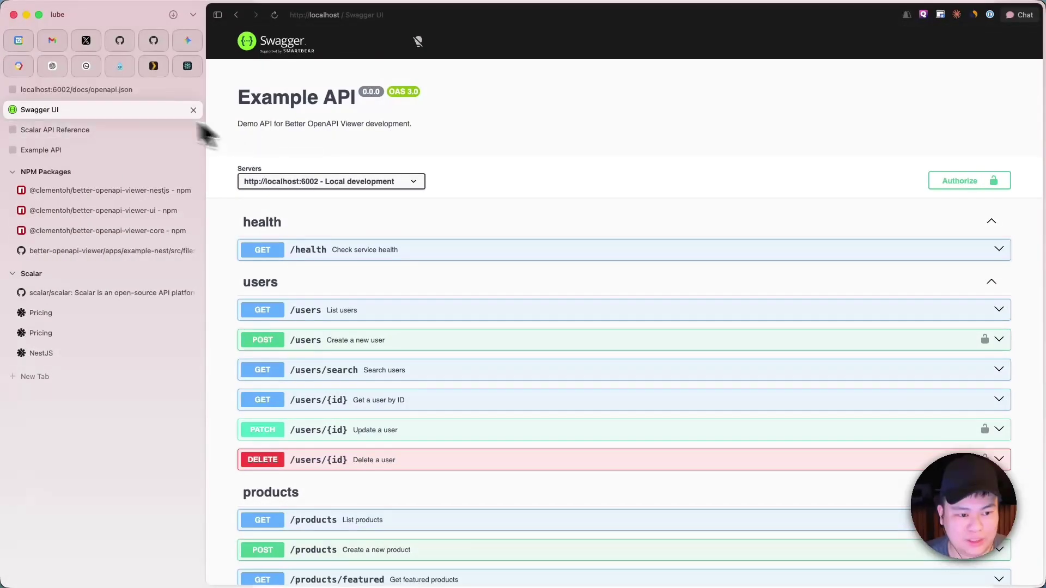
pyautogui.click(140, 87)
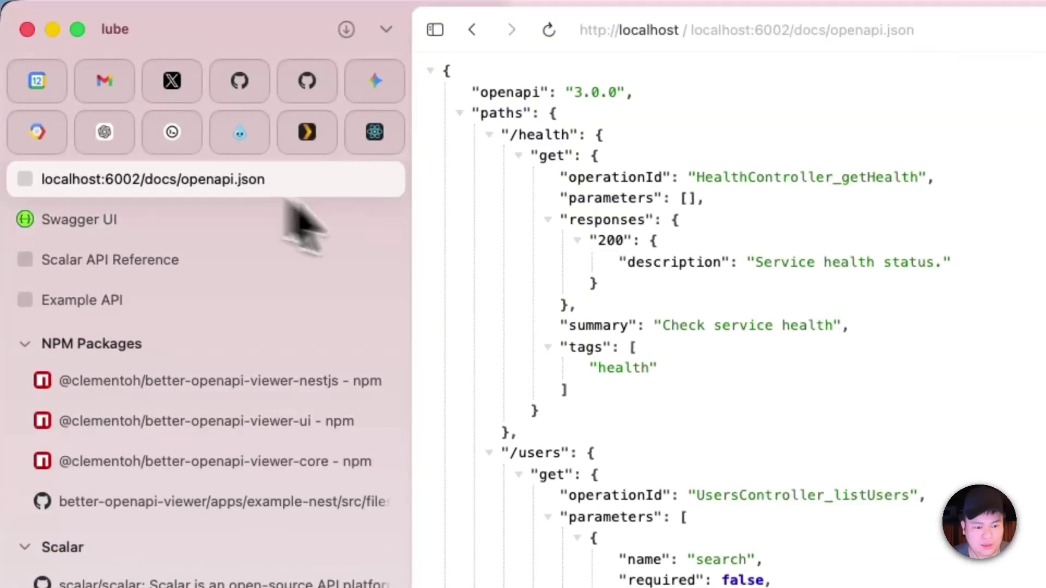
pyautogui.press('super+s')
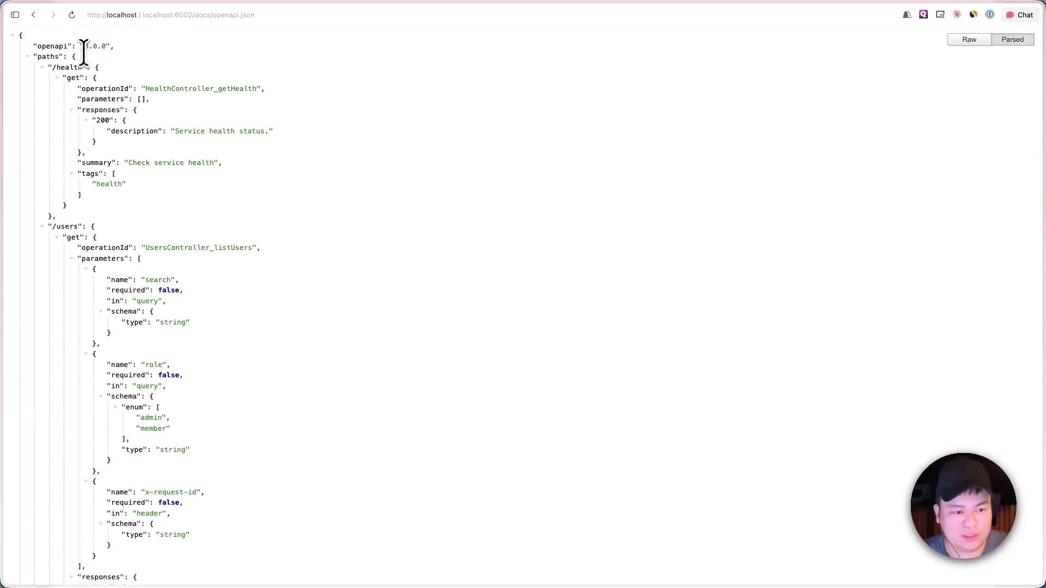
pyautogui.moveTo(84, 47); pyautogui.dragTo(108, 49)
pyautogui.click(110, 52)
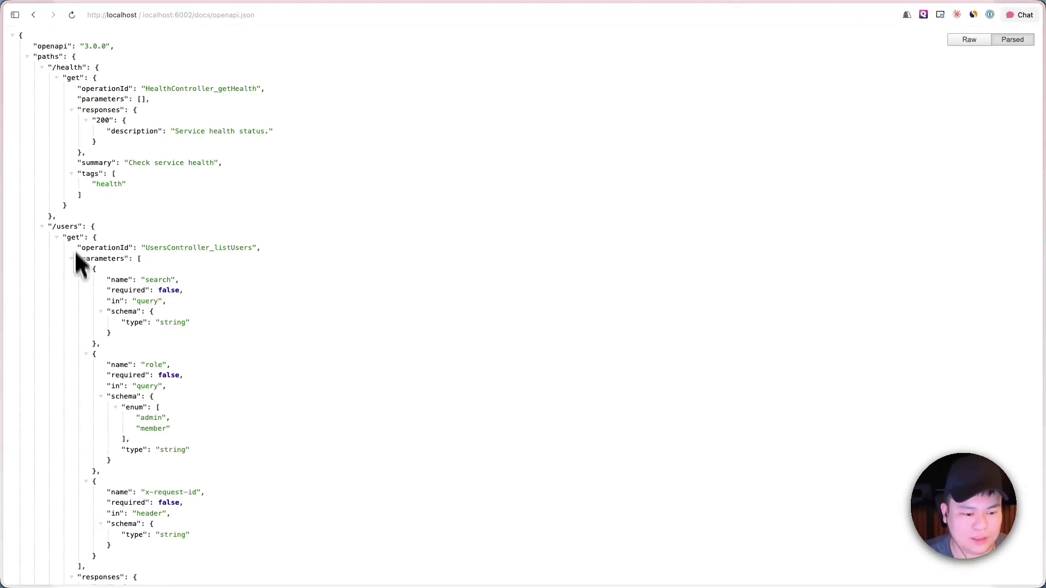
# Read through the GET and POST definitions of the /users path in the JSON specification.
pyautogui.scroll(-5, 77, 285)
pyautogui.scroll(-5, 110, 350)
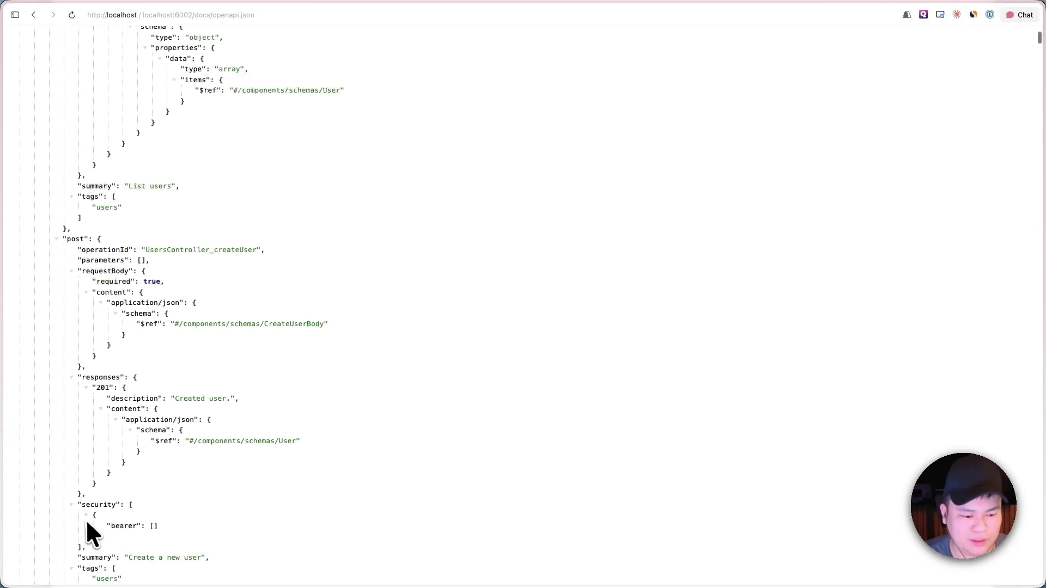
pyautogui.scroll(-1, 89, 244)
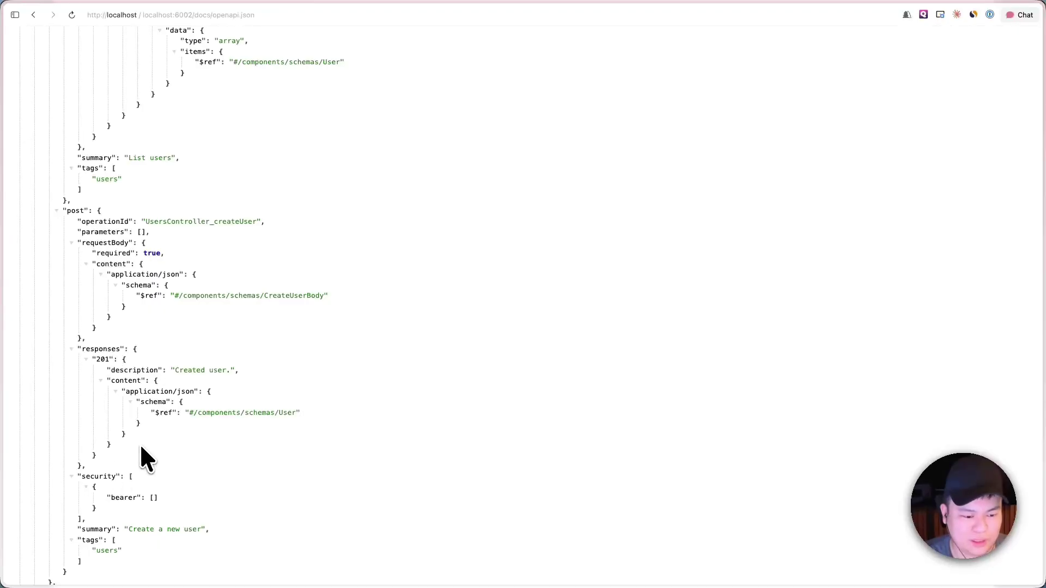
pyautogui.scroll(-4, 141, 449)
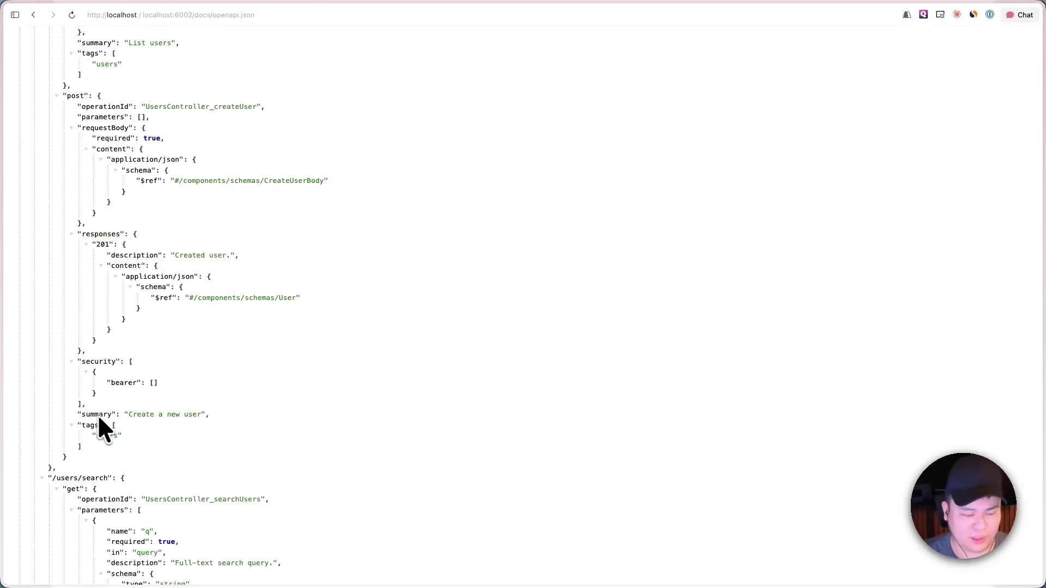
pyautogui.scroll(20, 313, 280)
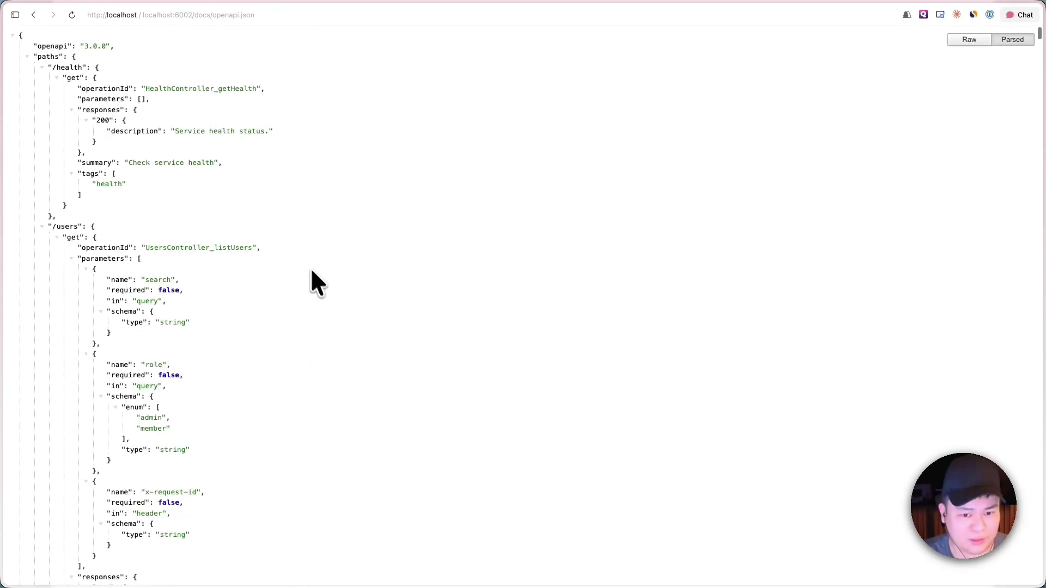
# Return to the Swagger UI page and collapse and re-expand the health and users sections.
pyautogui.press('super+s')
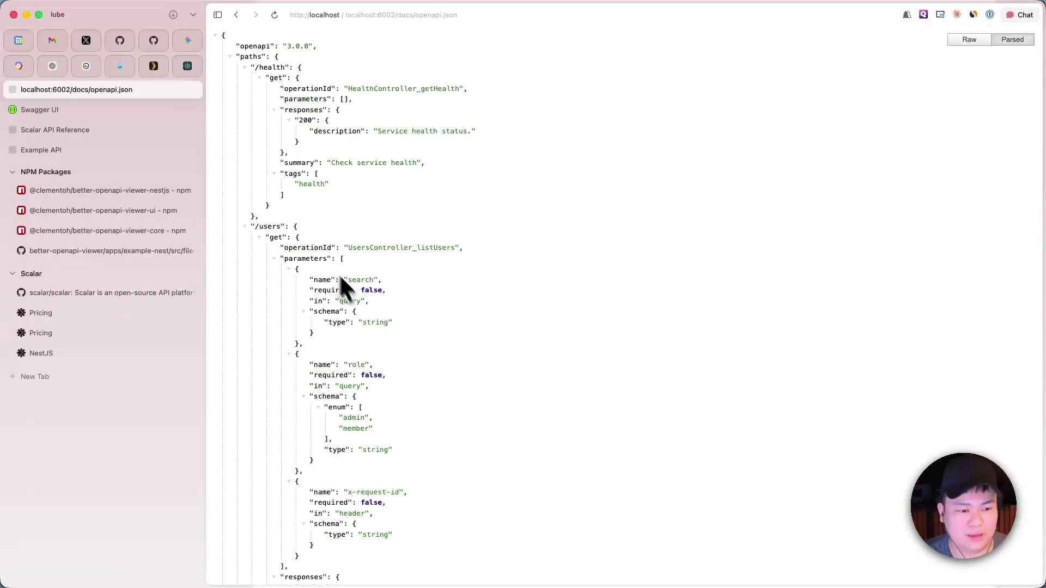
pyautogui.click(106, 111)
pyautogui.press('super+s')
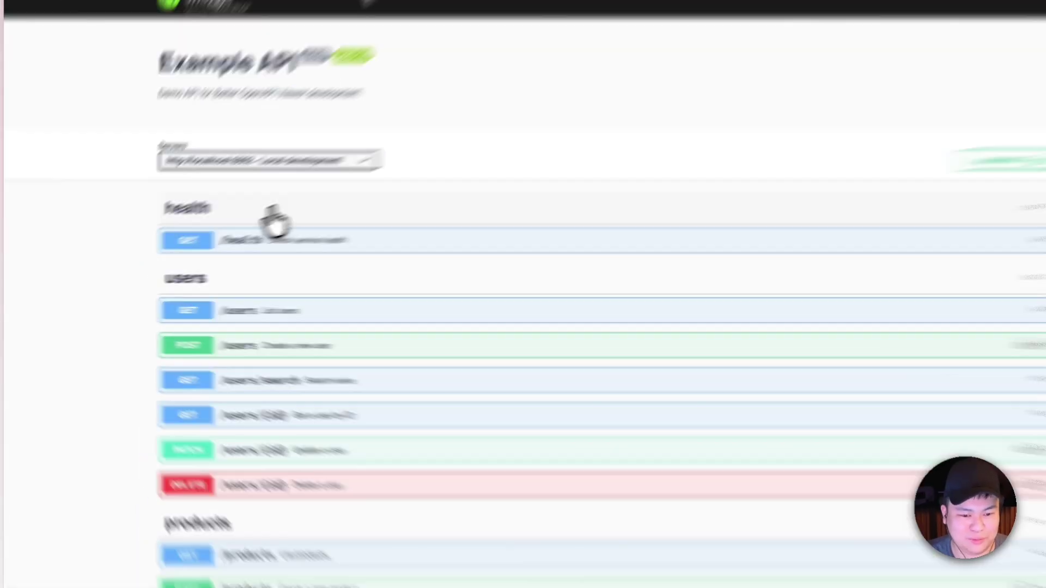
pyautogui.click(284, 219)
pyautogui.click(285, 219)
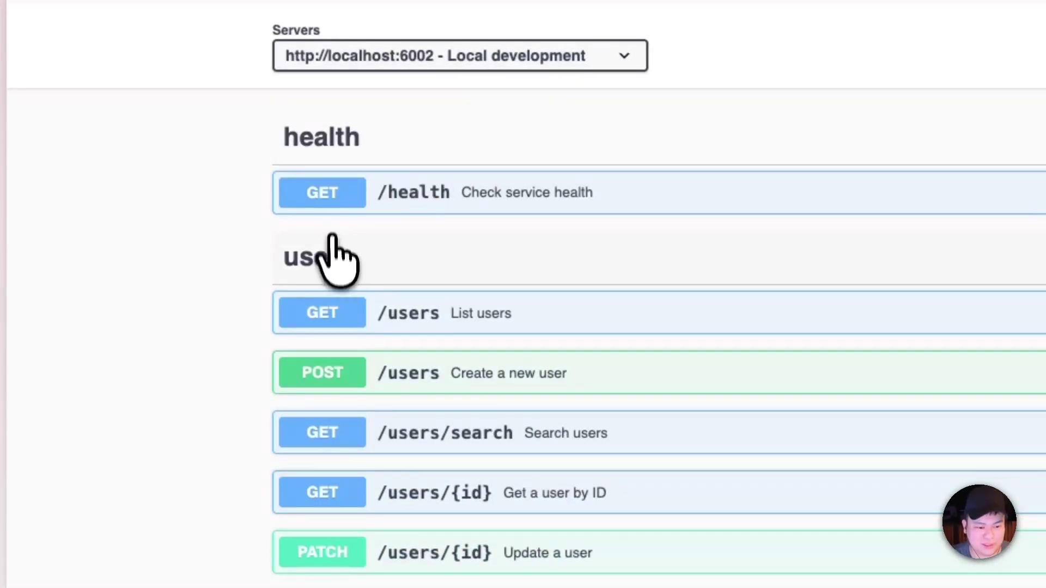
pyautogui.click(340, 251)
pyautogui.click(342, 251)
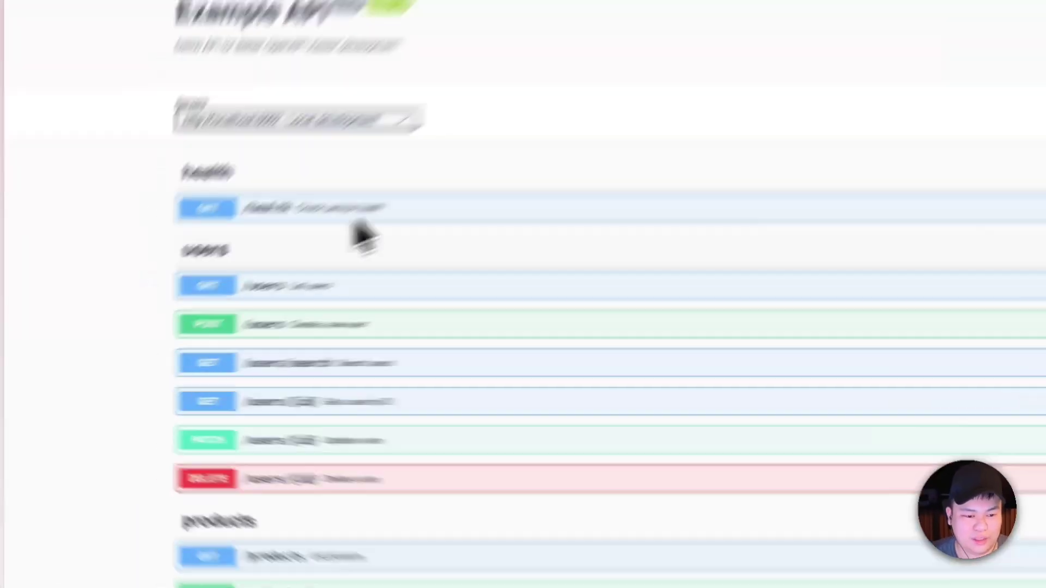
# Expand GET /health and GET /users in turn to examine their parameters and responses, collapsing each again.
pyautogui.click(349, 210)
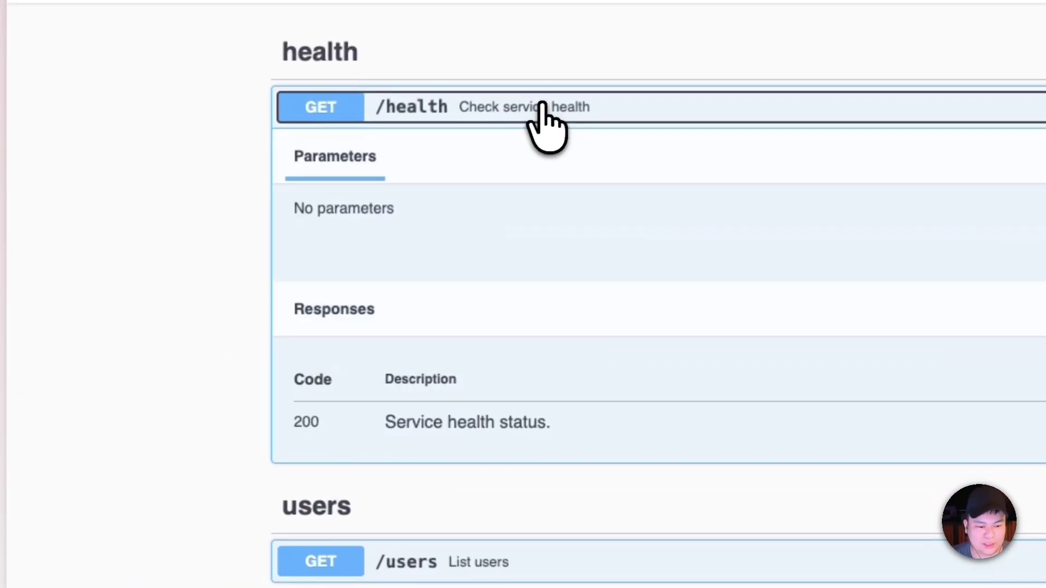
pyautogui.click(336, 209)
pyautogui.click(520, 226)
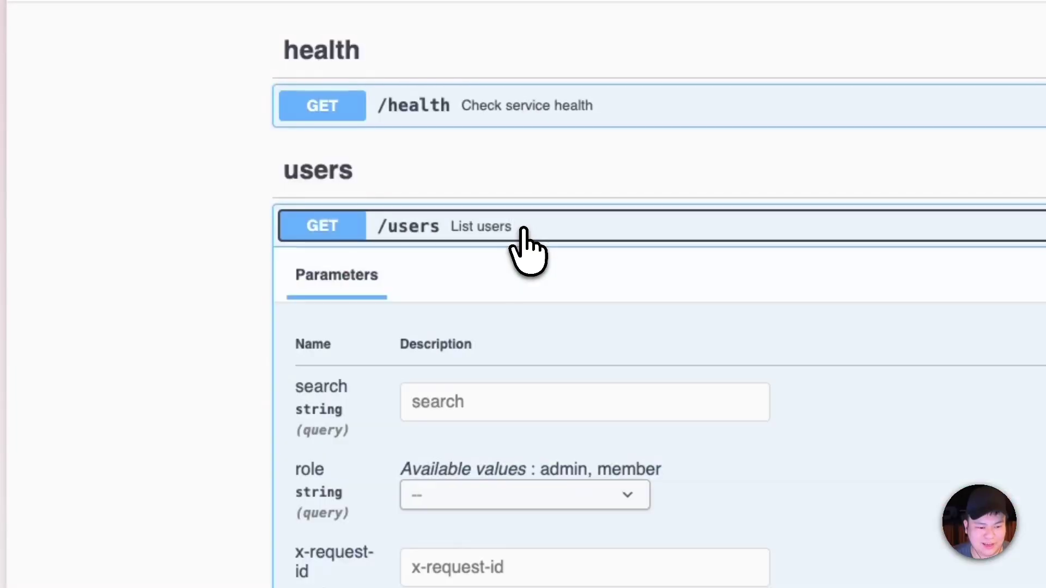
pyautogui.scroll(-5, 531, 248)
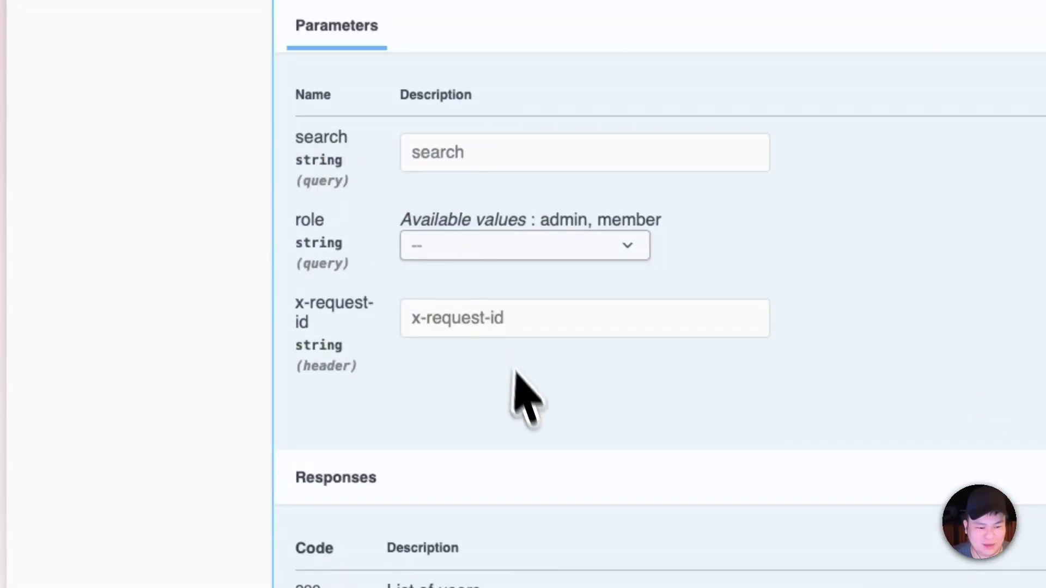
pyautogui.scroll(-1, 539, 273)
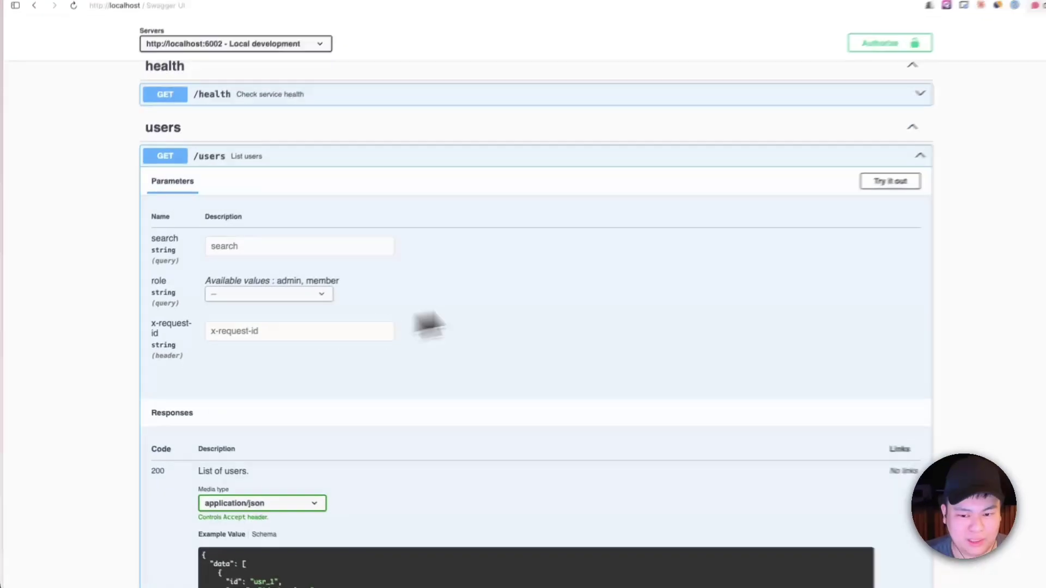
pyautogui.scroll(-3, 684, 281)
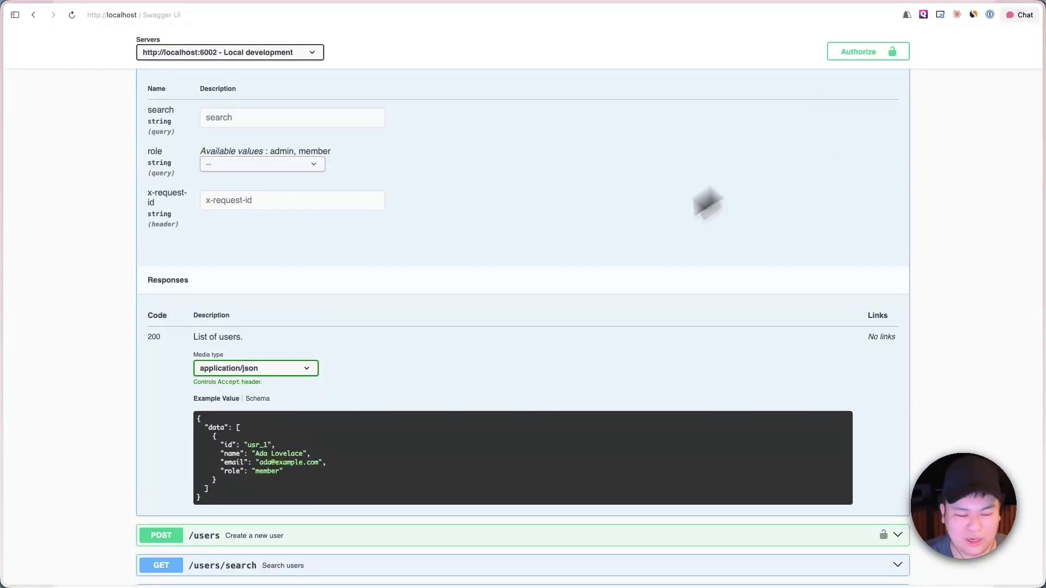
pyautogui.scroll(-1, 397, 308)
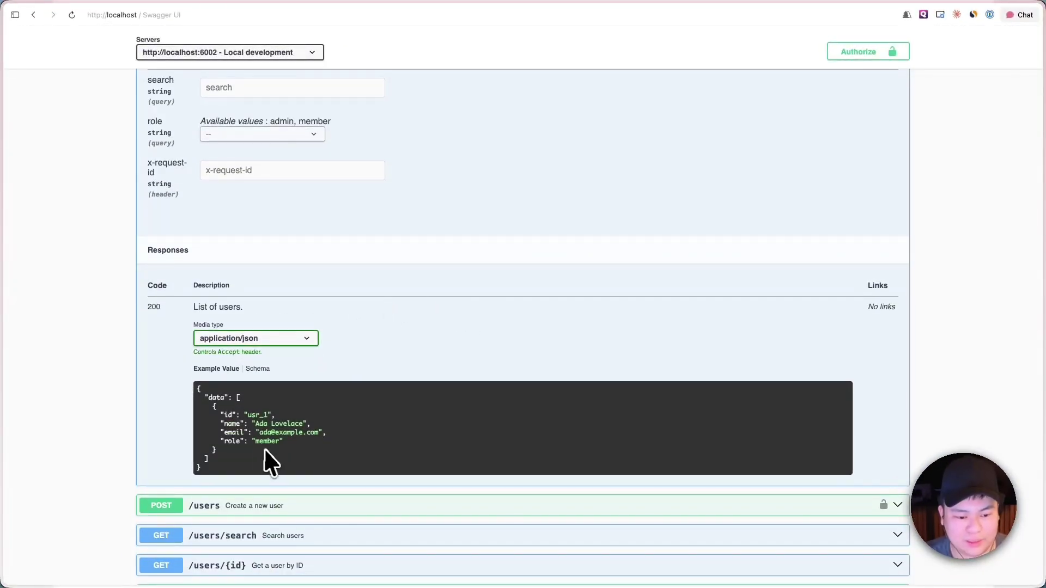
pyautogui.scroll(8, 267, 450)
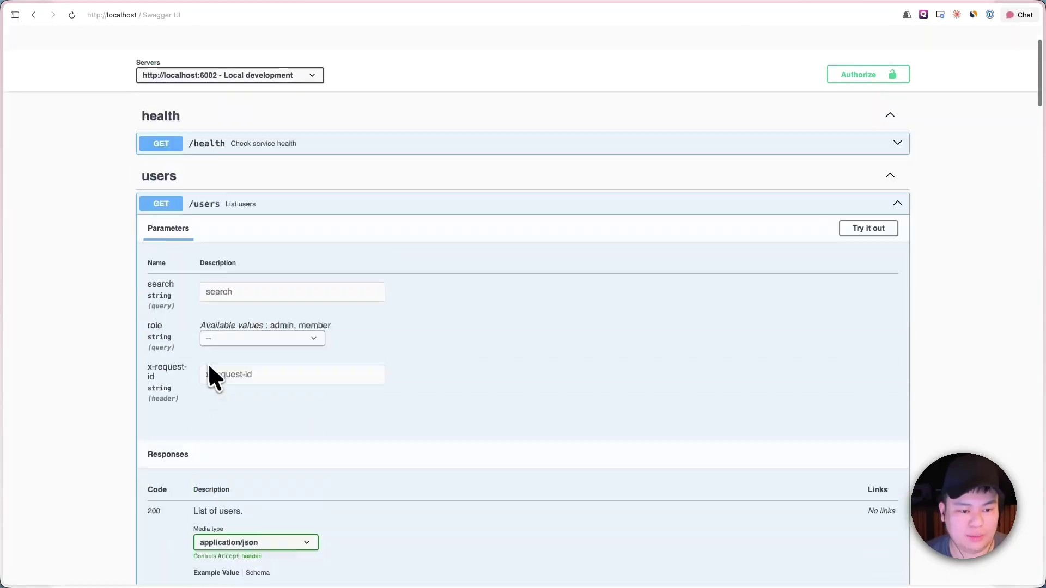
pyautogui.click(248, 259)
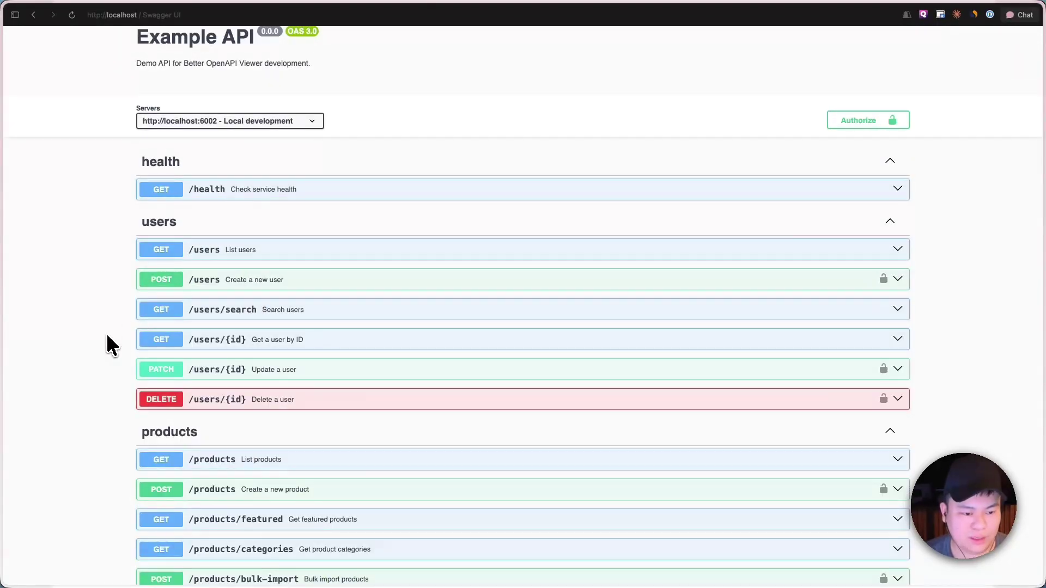
# Look through the products and orders endpoints and return to the beginning of the API documentation.
pyautogui.scroll(-10, 107, 338)
pyautogui.scroll(-5, 107, 348)
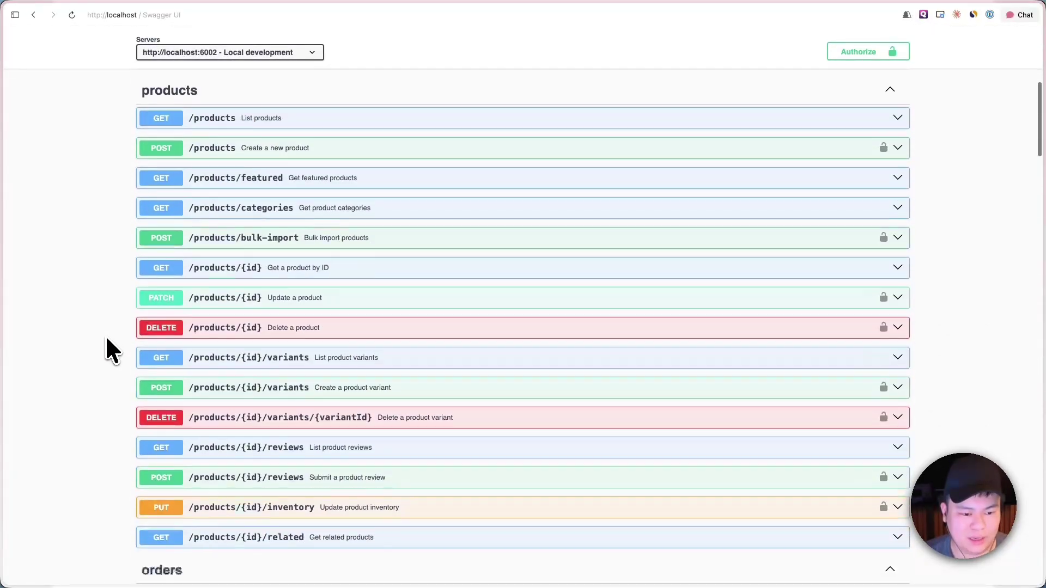
pyautogui.scroll(15, 107, 340)
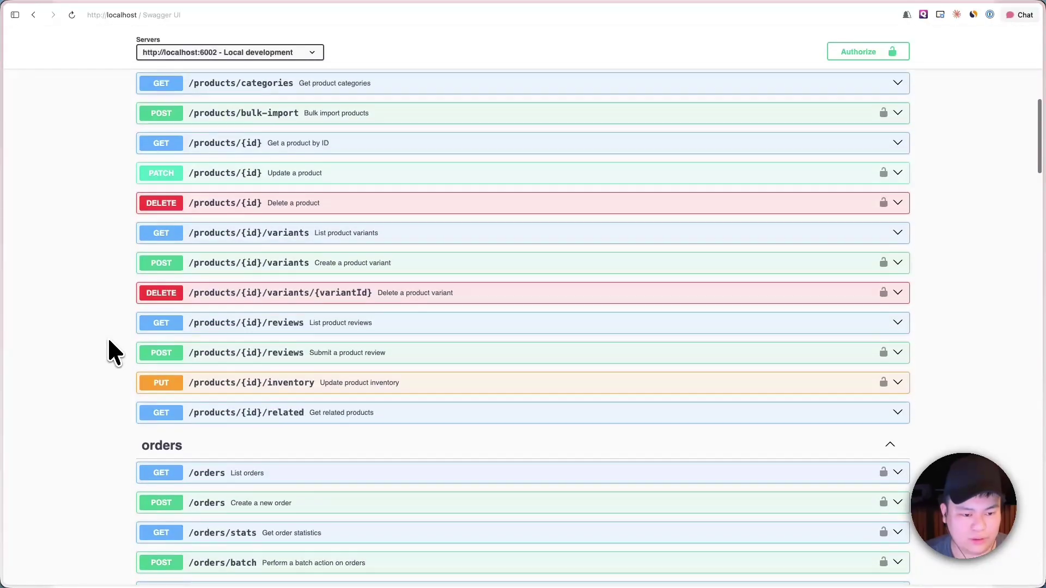
pyautogui.scroll(1, 109, 342)
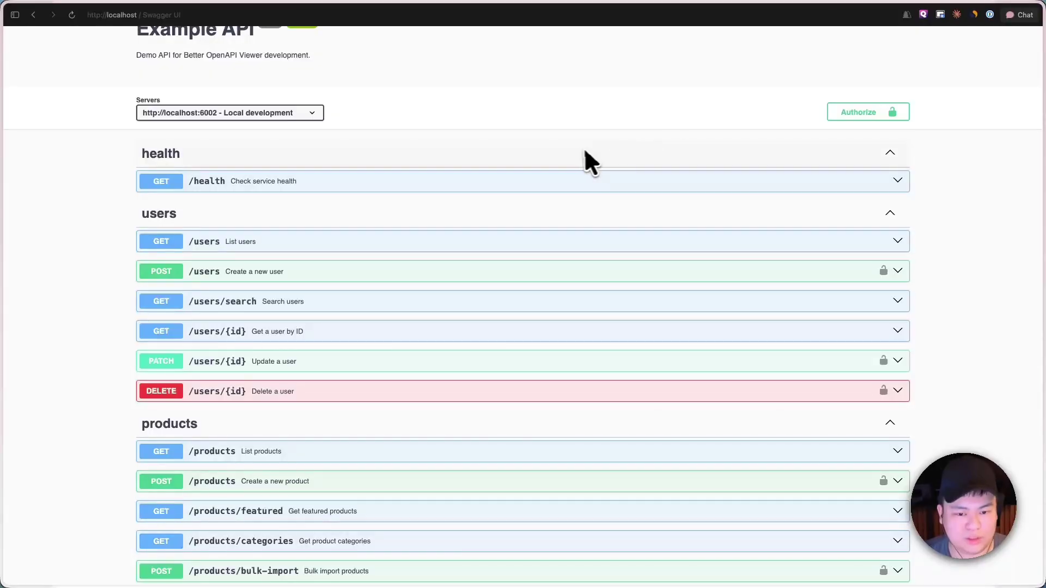
pyautogui.scroll(2, 602, 137)
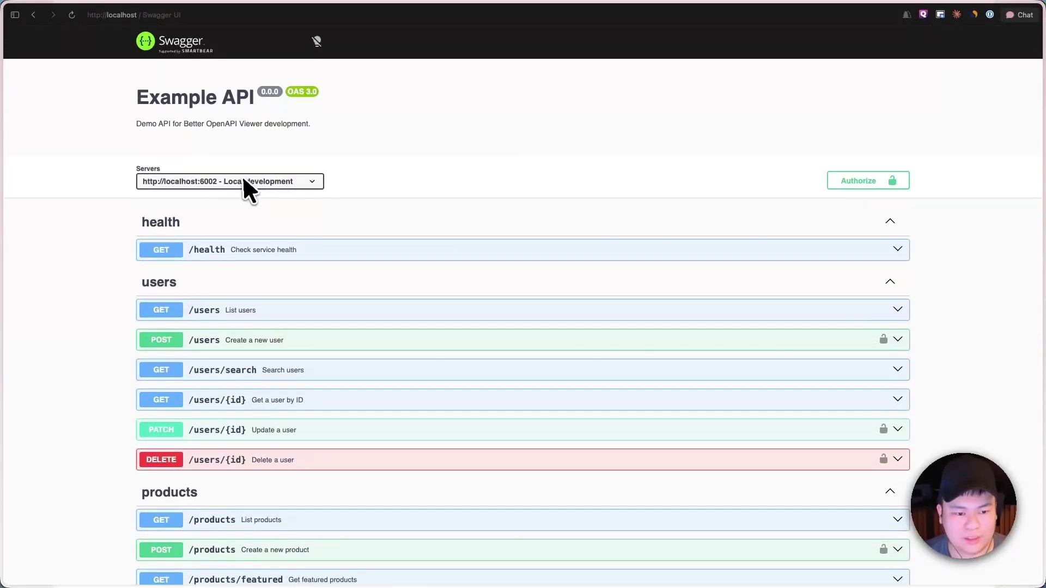
# Find "search" within the documentation page, cycle through the matches and close the page search.
pyautogui.press('super+f')
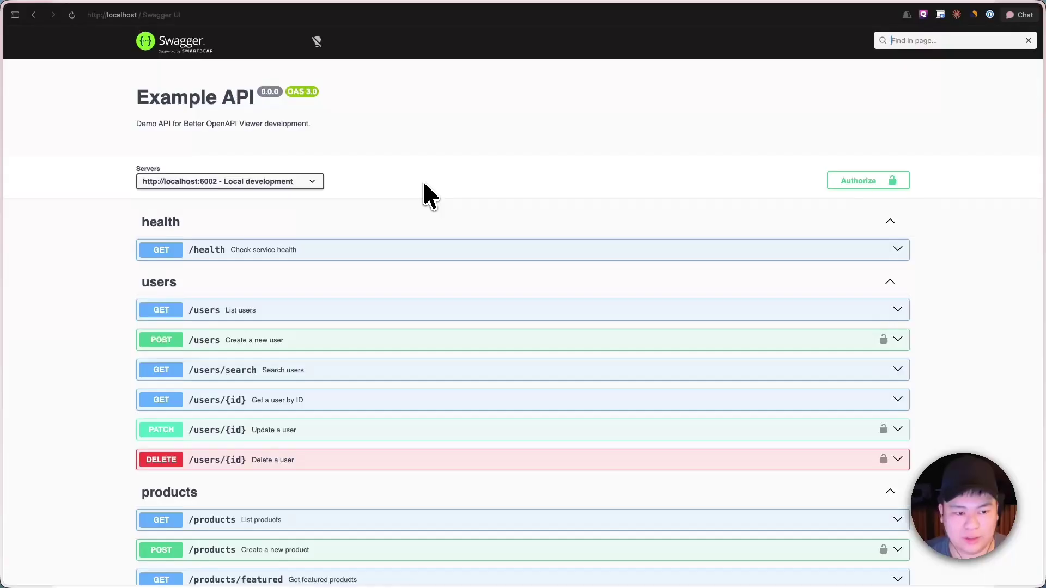
pyautogui.write('search')
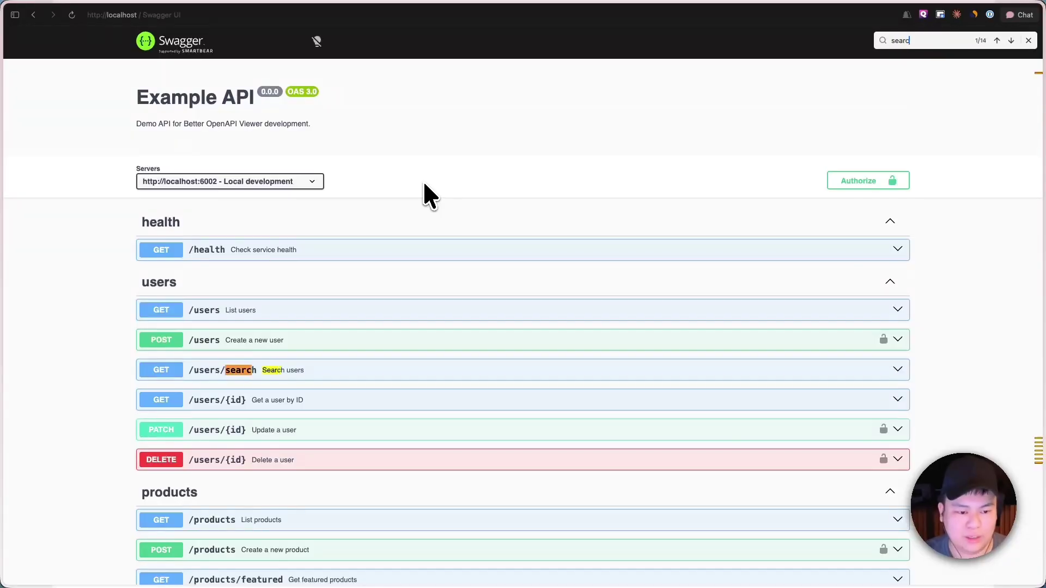
pyautogui.press('Return')
pyautogui.press('Return')
pyautogui.press('Return')
pyautogui.press('Return')
pyautogui.press('Return')
pyautogui.press('Return')
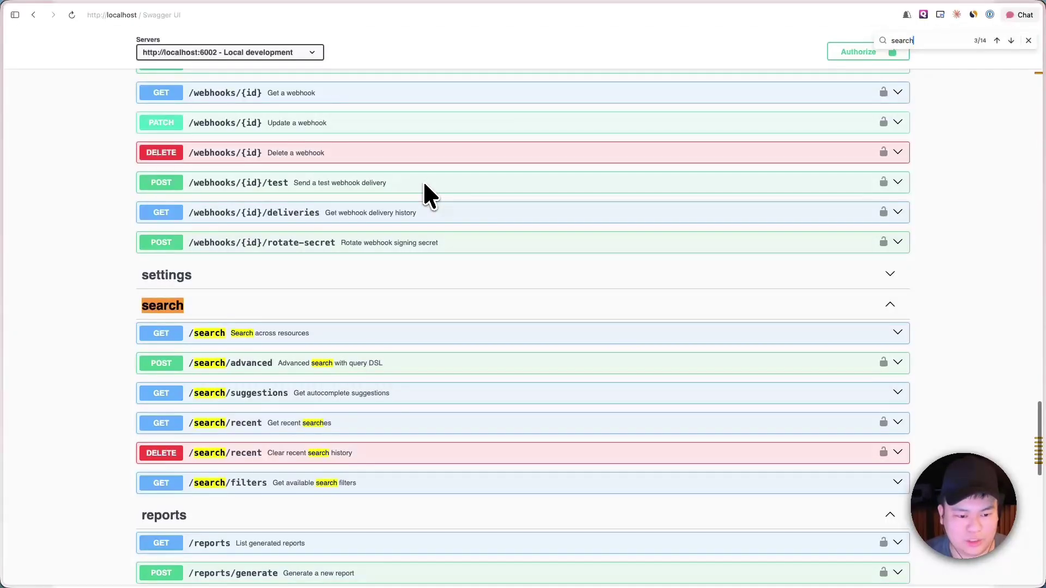
pyautogui.press('Return')
pyautogui.press('Return')
pyautogui.press('Return')
pyautogui.press('Return')
pyautogui.press('Return')
pyautogui.press('Return')
pyautogui.press('Return')
pyautogui.press('Return')
pyautogui.press('Return')
pyautogui.press('Return')
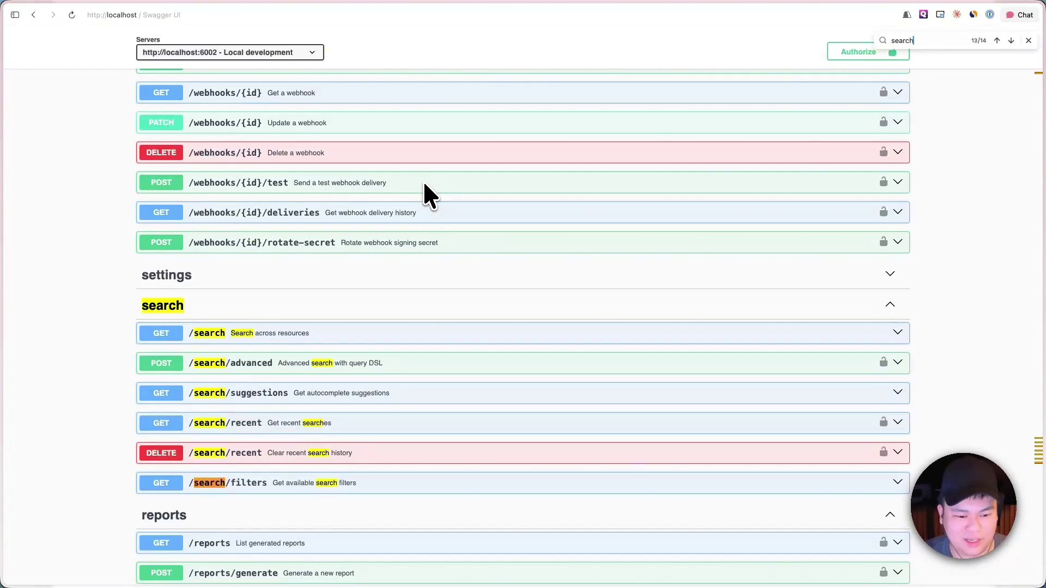
pyautogui.press('Return')
pyautogui.press('Return')
pyautogui.press('Return')
pyautogui.press('Return')
pyautogui.press('Return')
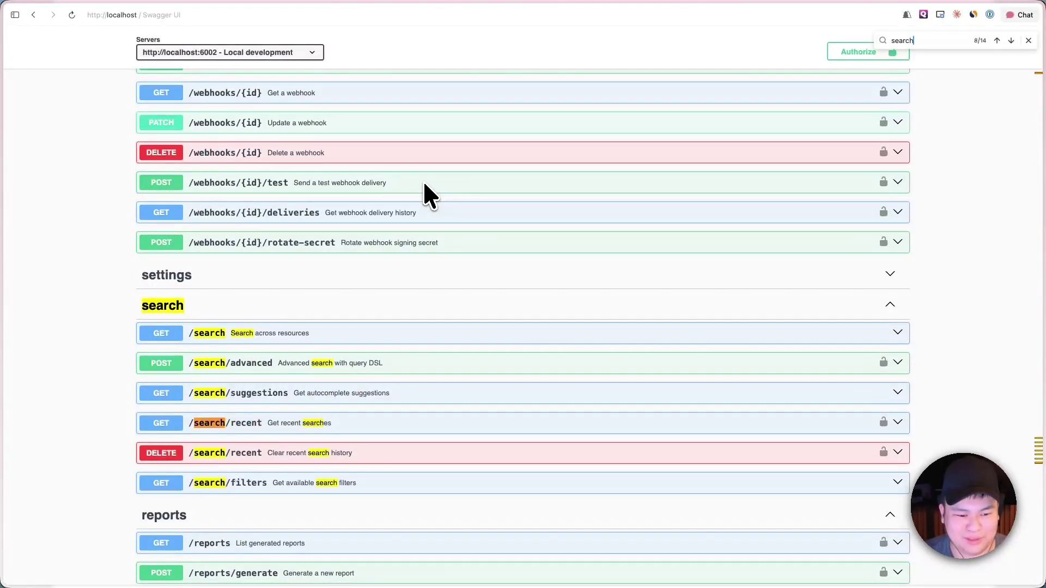
pyautogui.click(1029, 43)
# Browse back from the webhooks and notifications endpoints to the users and products sections.
pyautogui.scroll(6, 399, 194)
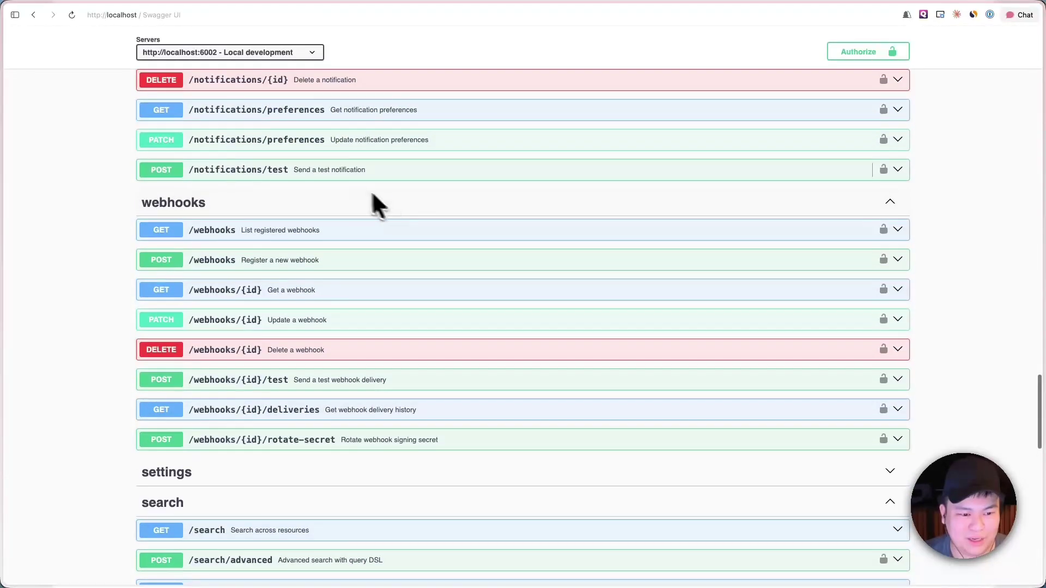
pyautogui.scroll(5, 318, 175)
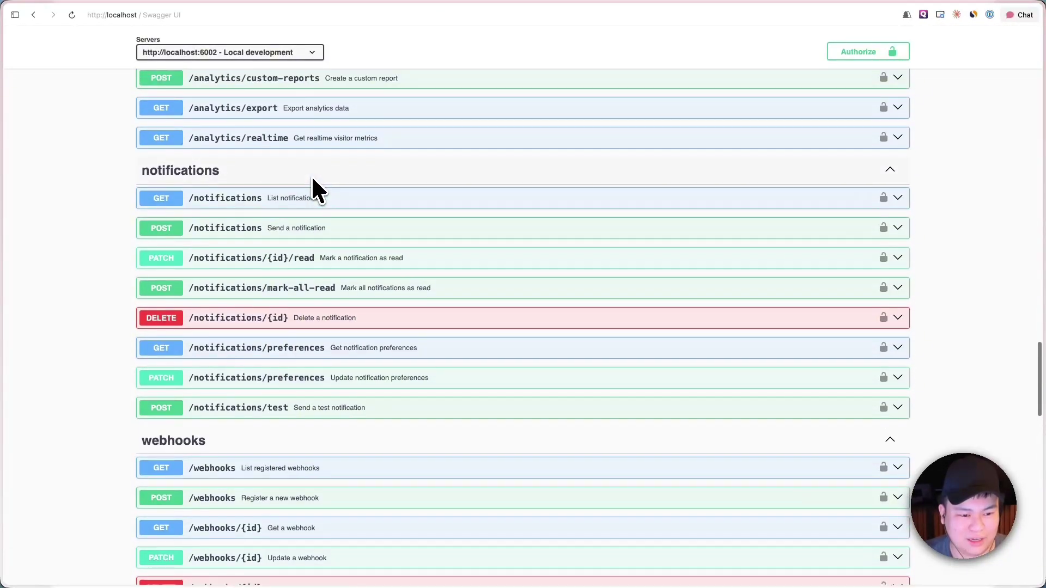
pyautogui.scroll(20, 314, 188)
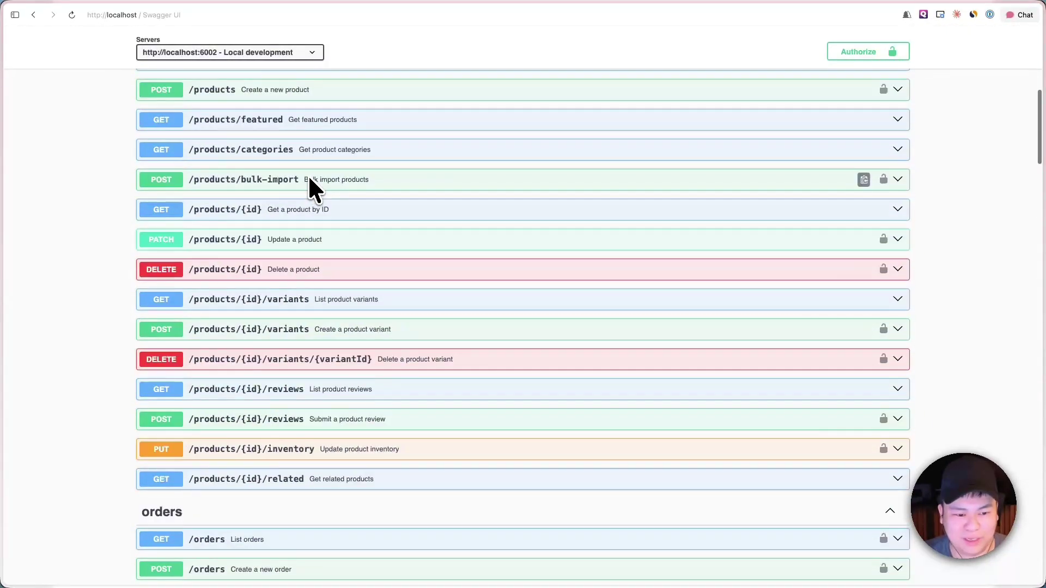
pyautogui.scroll(2, 310, 178)
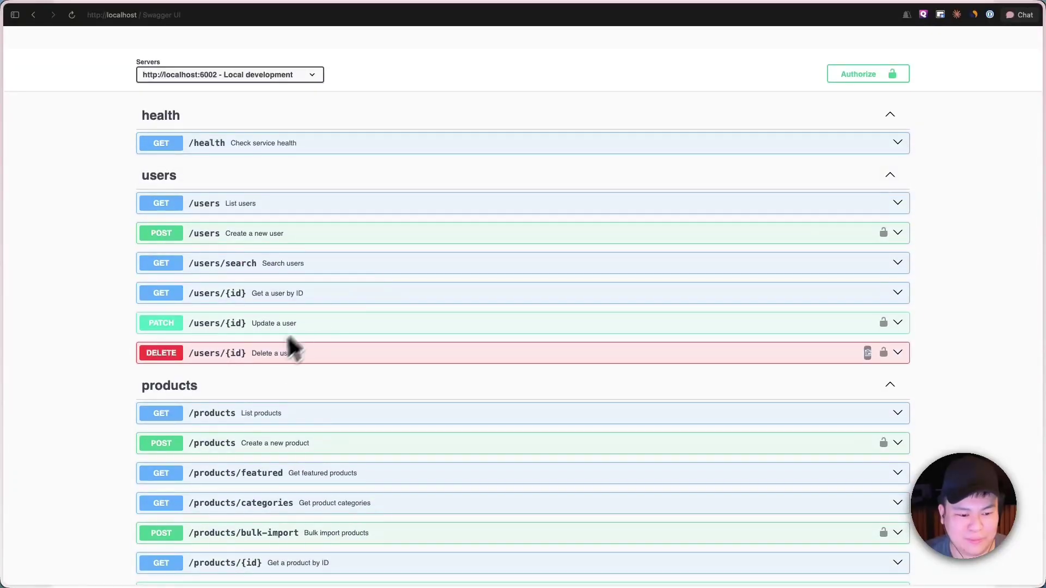
pyautogui.scroll(-2, 272, 349)
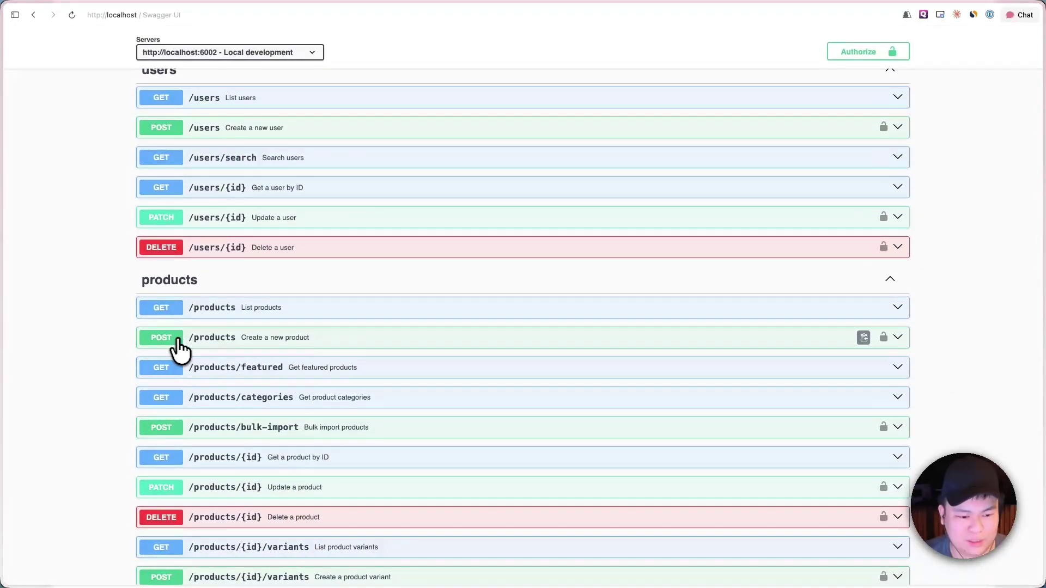
# Expand POST /products and examine its idempotency-key parameter, request body example and 201 response.
pyautogui.click(262, 339)
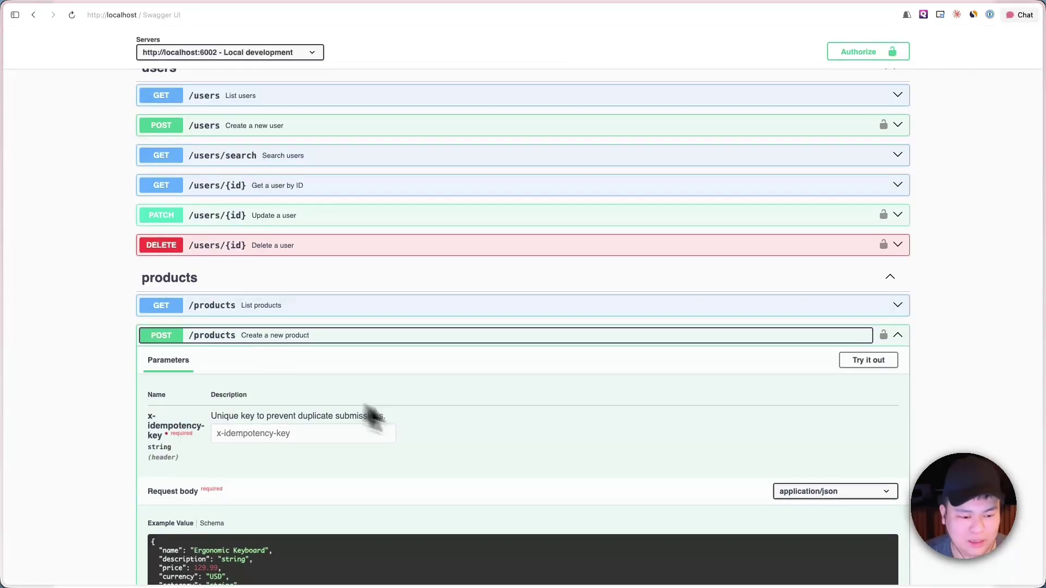
pyautogui.scroll(-3, 412, 436)
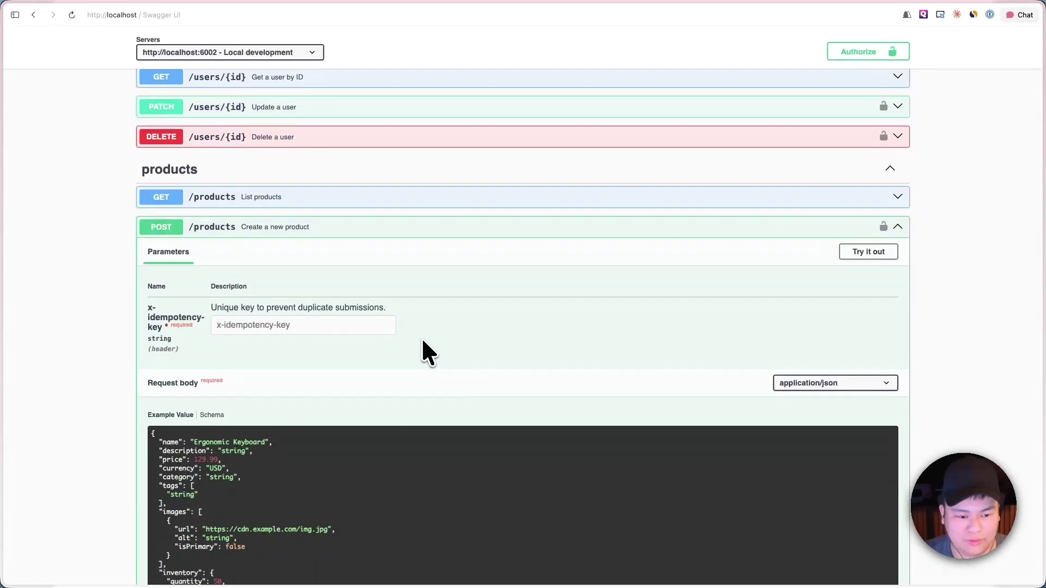
pyautogui.scroll(-5, 413, 339)
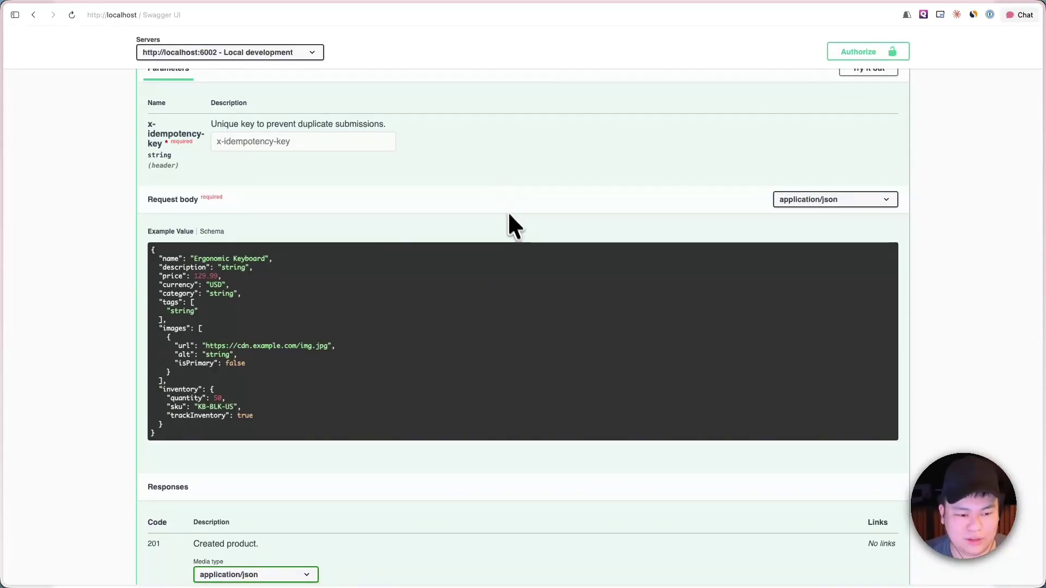
pyautogui.scroll(-1, 508, 213)
pyautogui.scroll(-5, 509, 214)
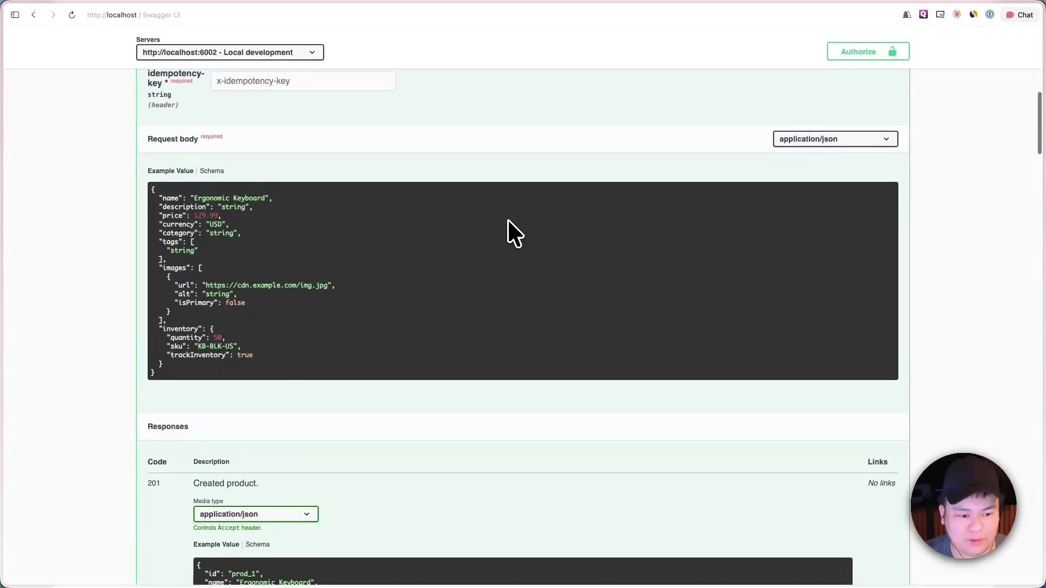
pyautogui.scroll(-3, 509, 221)
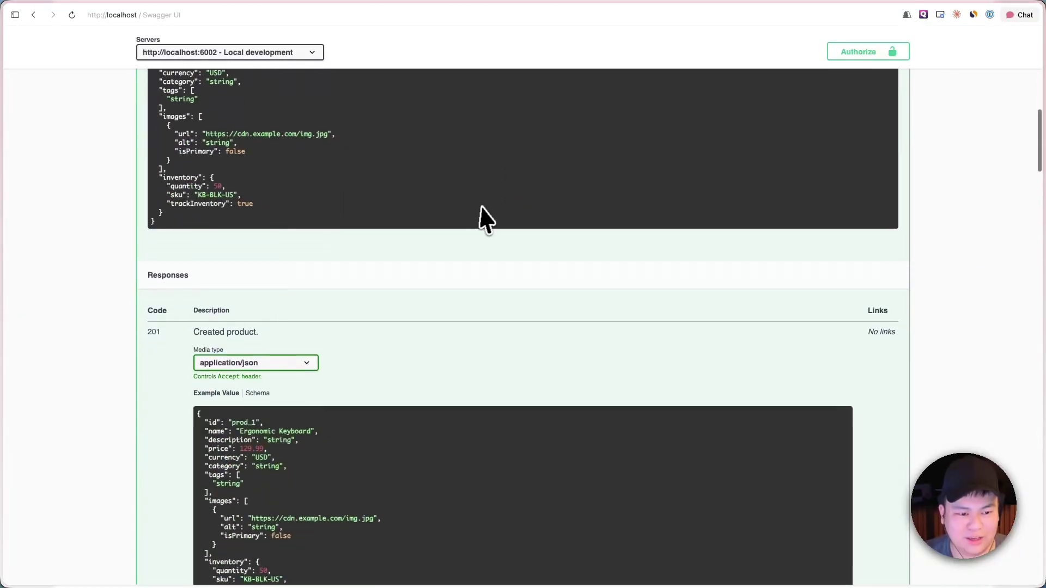
pyautogui.scroll(-5, 327, 183)
pyautogui.scroll(1, 320, 185)
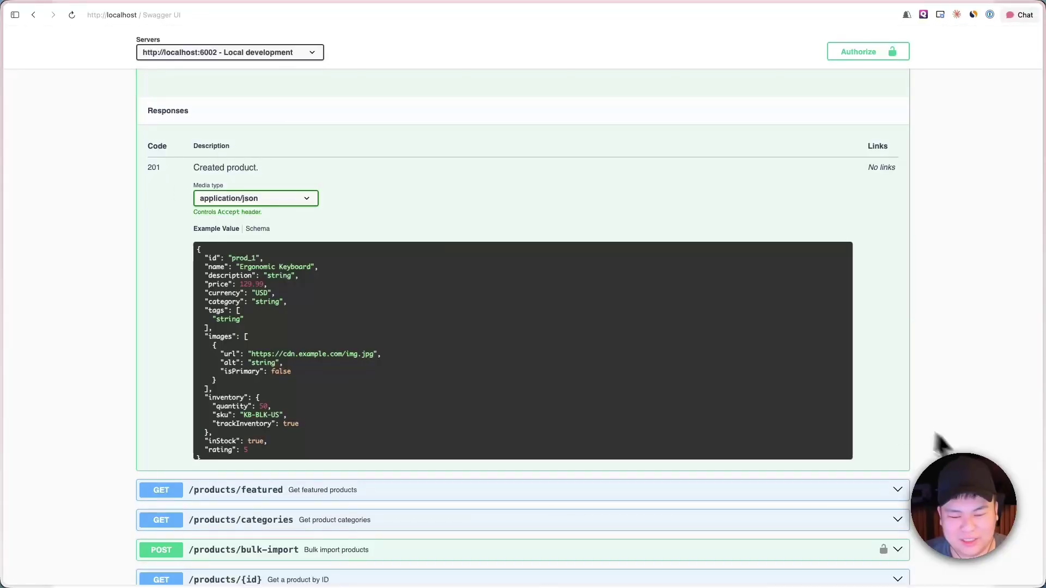
pyautogui.scroll(1, 861, 311)
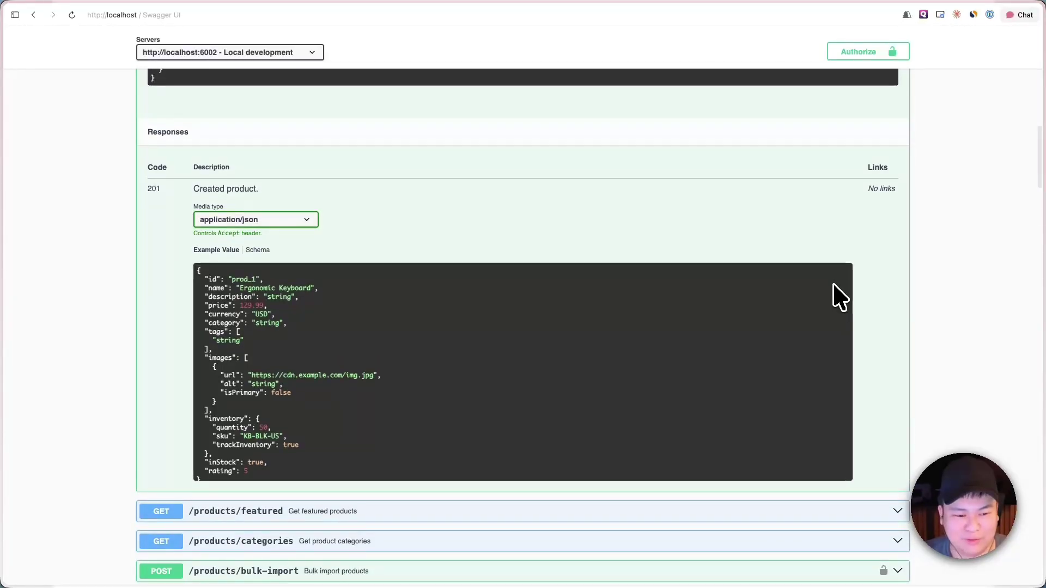
# Reread the POST /products request and response details, collapse the endpoint and return to the beginning of the documentation.
pyautogui.scroll(5, 861, 256)
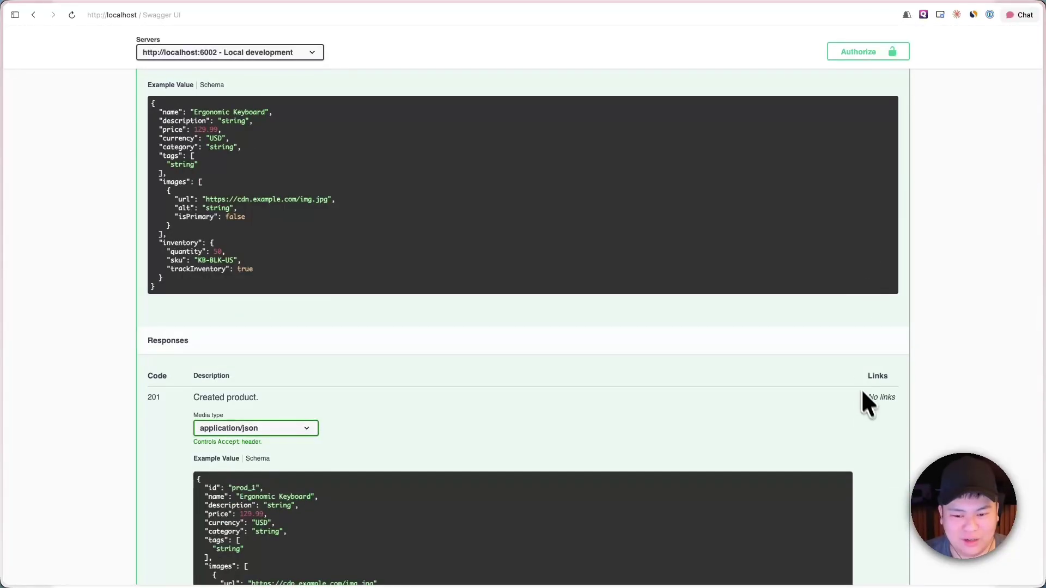
pyautogui.scroll(3, 872, 392)
pyautogui.scroll(4, 916, 420)
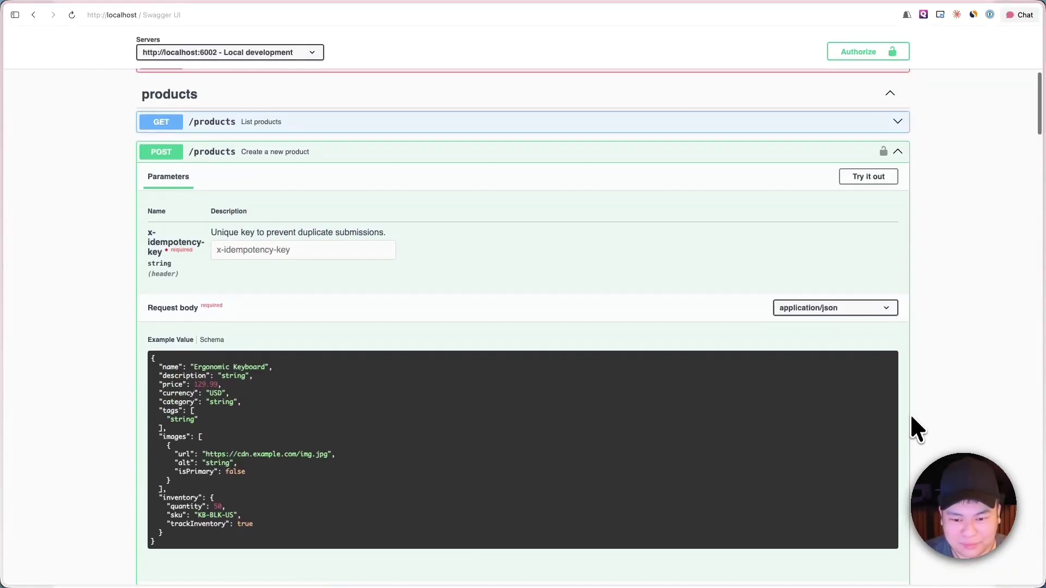
pyautogui.scroll(1, 605, 256)
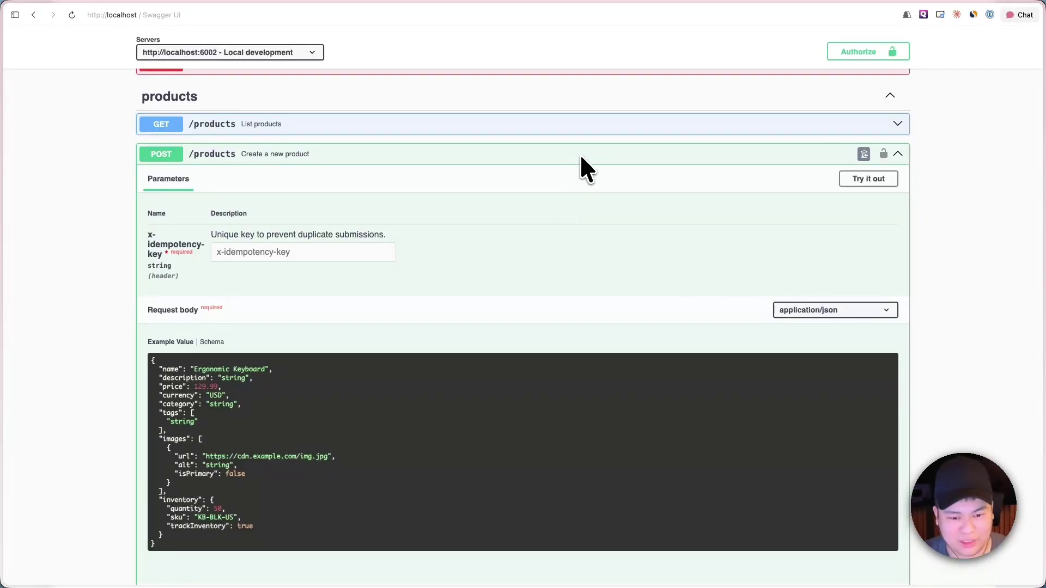
pyautogui.scroll(-5, 584, 187)
pyautogui.scroll(-6, 888, 316)
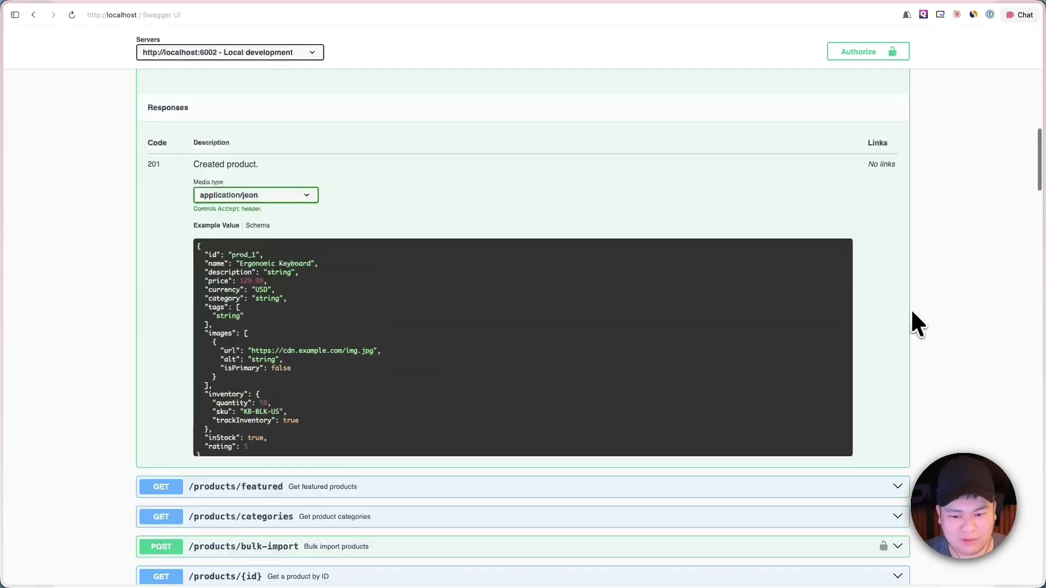
pyautogui.scroll(6, 910, 322)
pyautogui.scroll(4, 906, 308)
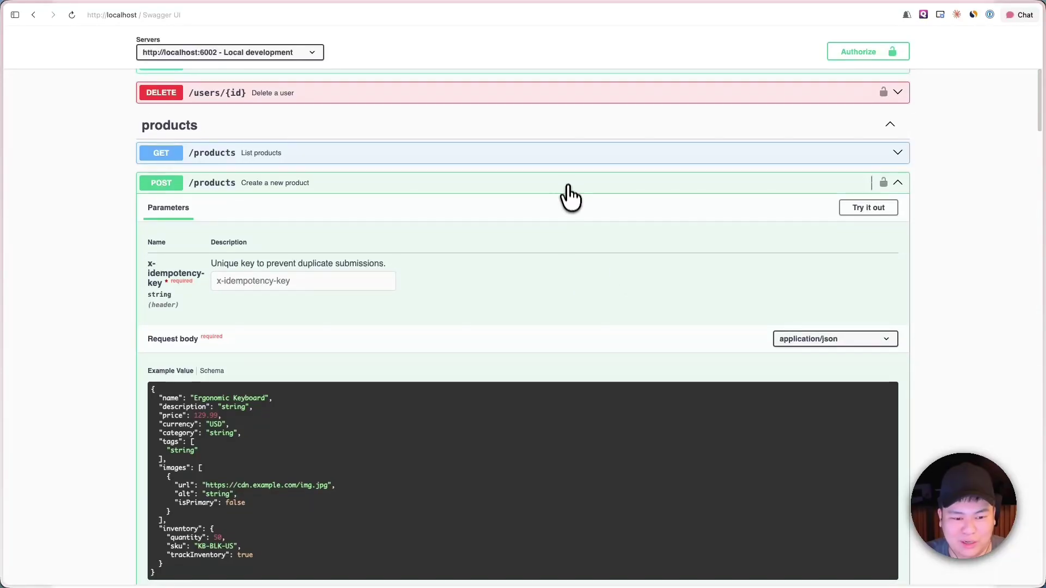
pyautogui.click(567, 187)
pyautogui.scroll(7, 939, 235)
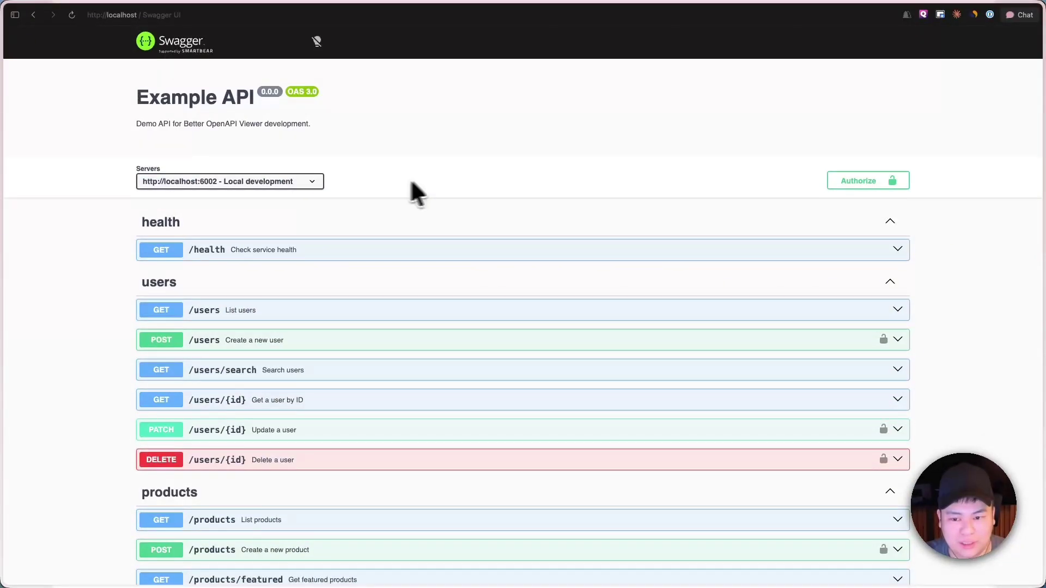
# Check the available servers without changing the selection, and highlight the Example API title and description.
pyautogui.click(305, 180)
pyautogui.click(353, 180)
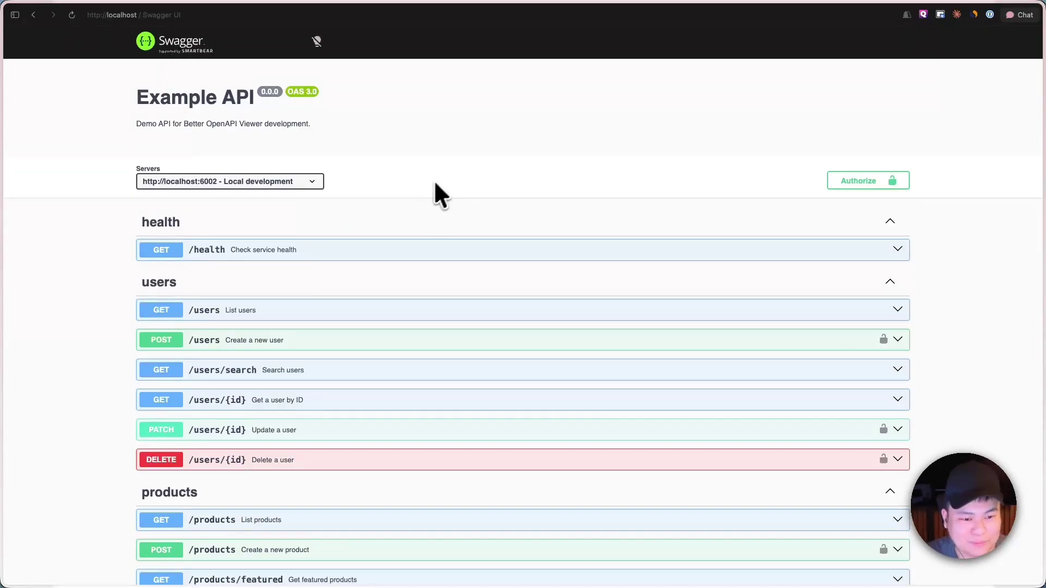
pyautogui.moveTo(106, 87); pyautogui.dragTo(323, 133)
pyautogui.click(323, 134)
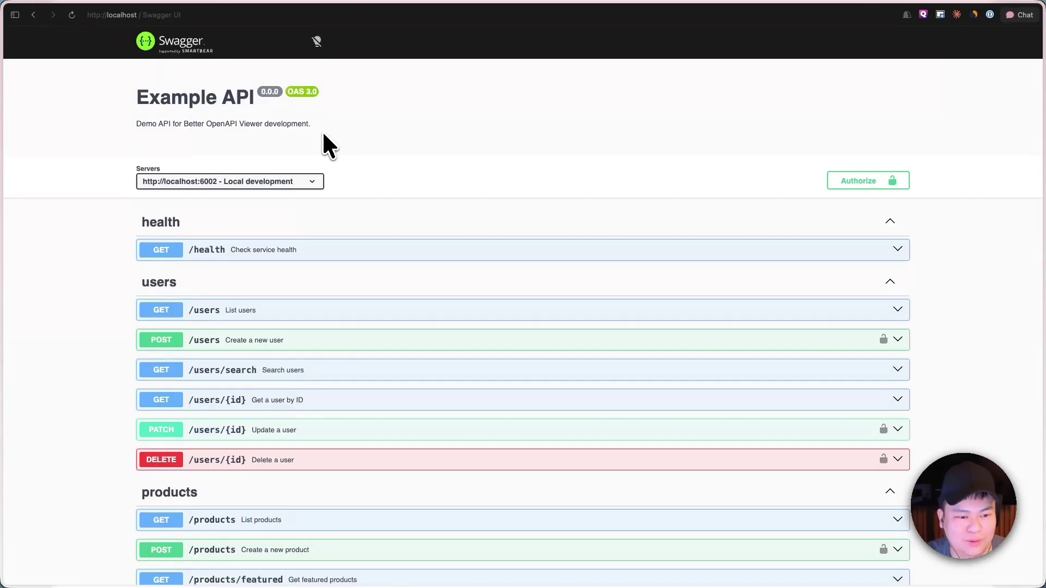
# Switch to the Scalar API Reference page and look through its analytics, notifications, auth and files sections.
pyautogui.press('super+s')
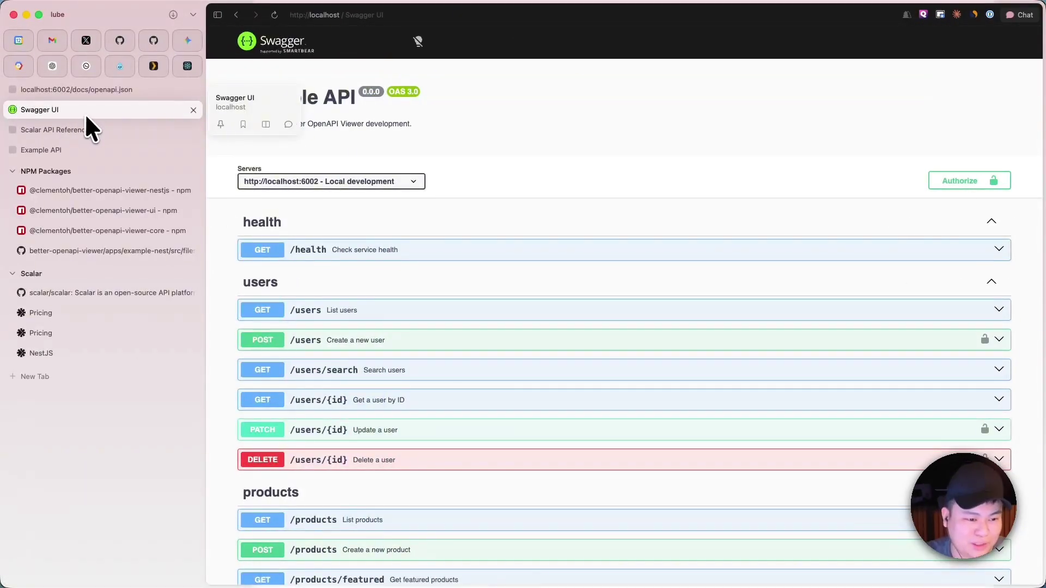
pyautogui.click(84, 131)
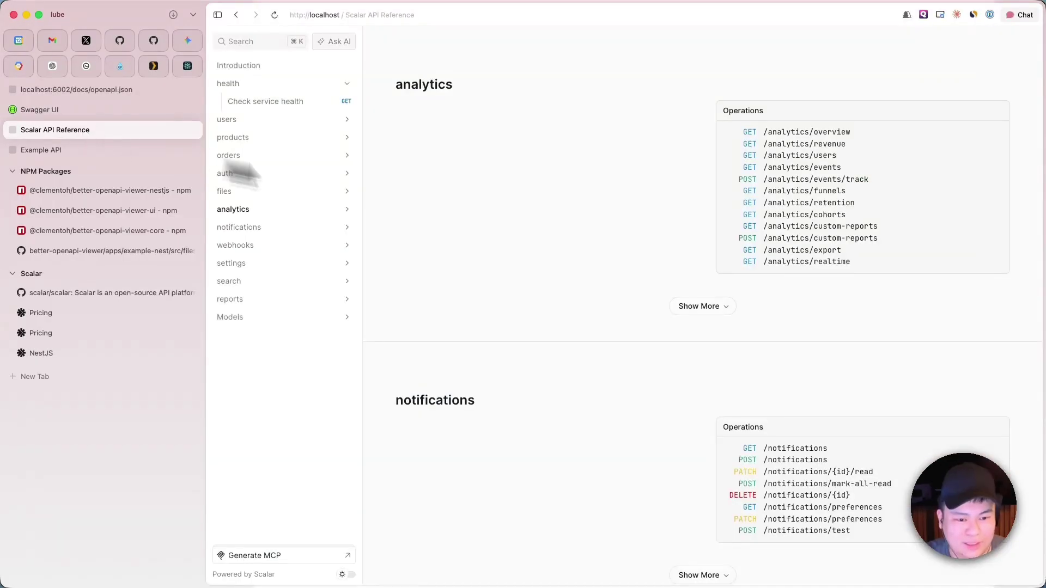
pyautogui.press('super+s')
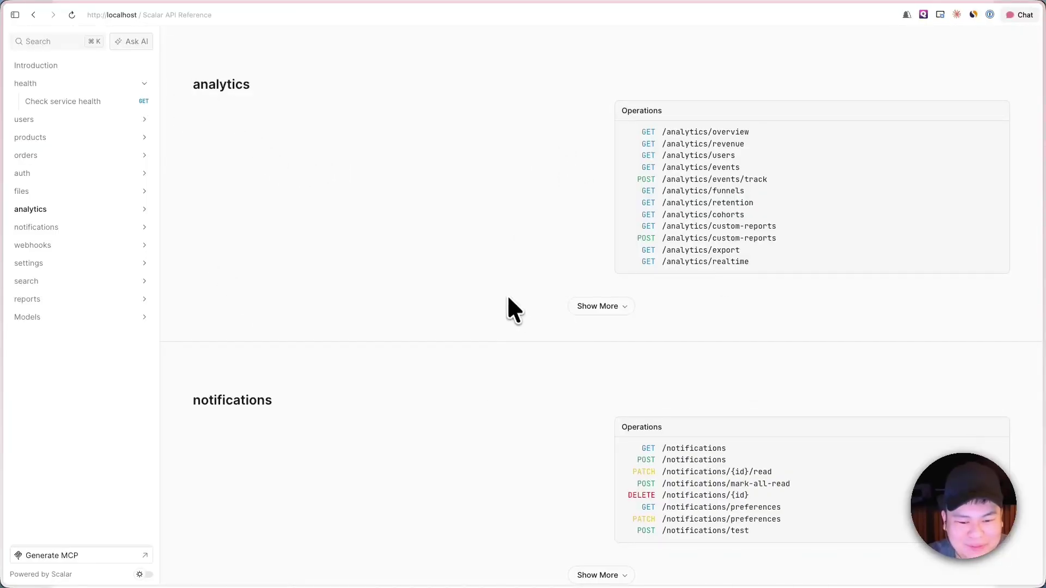
pyautogui.scroll(-3, 485, 278)
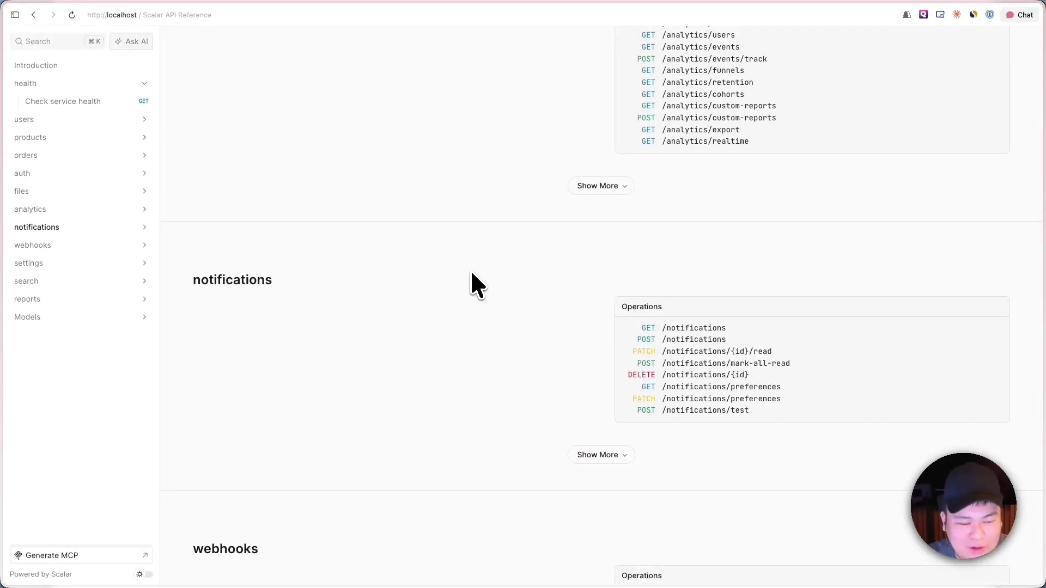
pyautogui.scroll(10, 472, 273)
pyautogui.scroll(1, 471, 274)
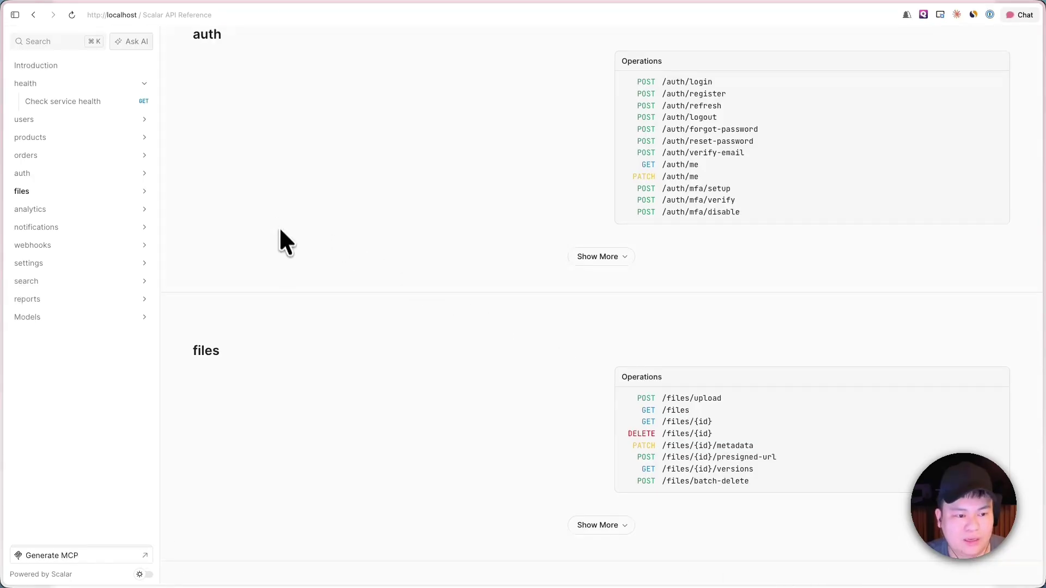
# Open the scalar/scalar GitHub repository and view its README introduction.
pyautogui.press('super+s')
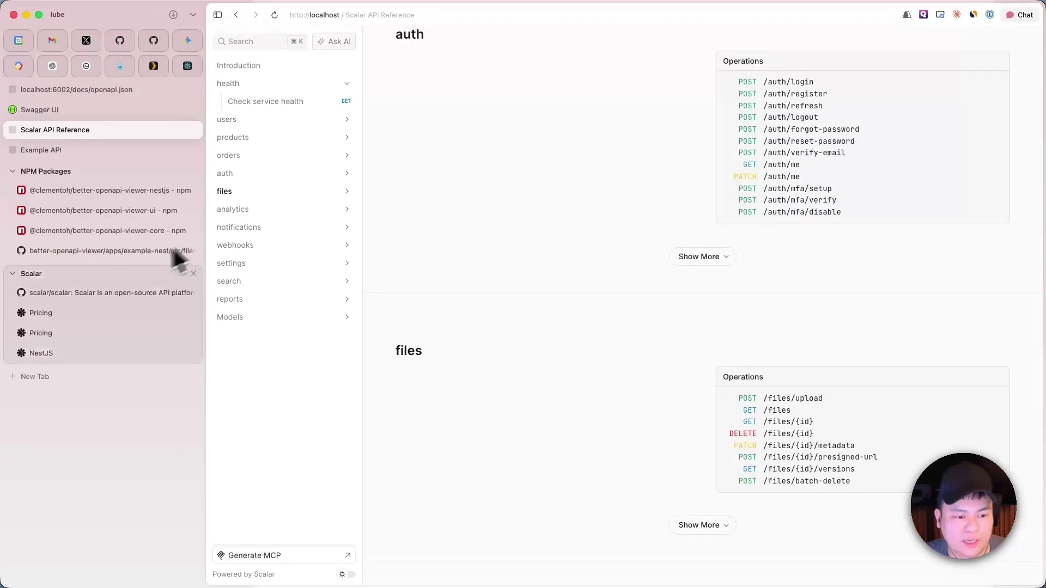
pyautogui.click(93, 294)
pyautogui.press('super+s')
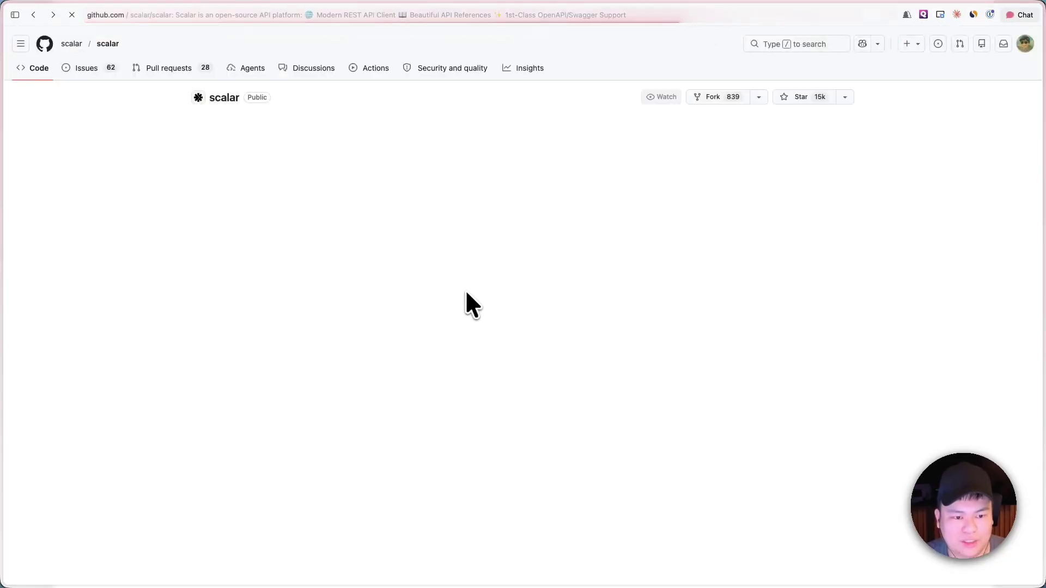
pyautogui.scroll(-10, 411, 289)
pyautogui.scroll(-8, 410, 289)
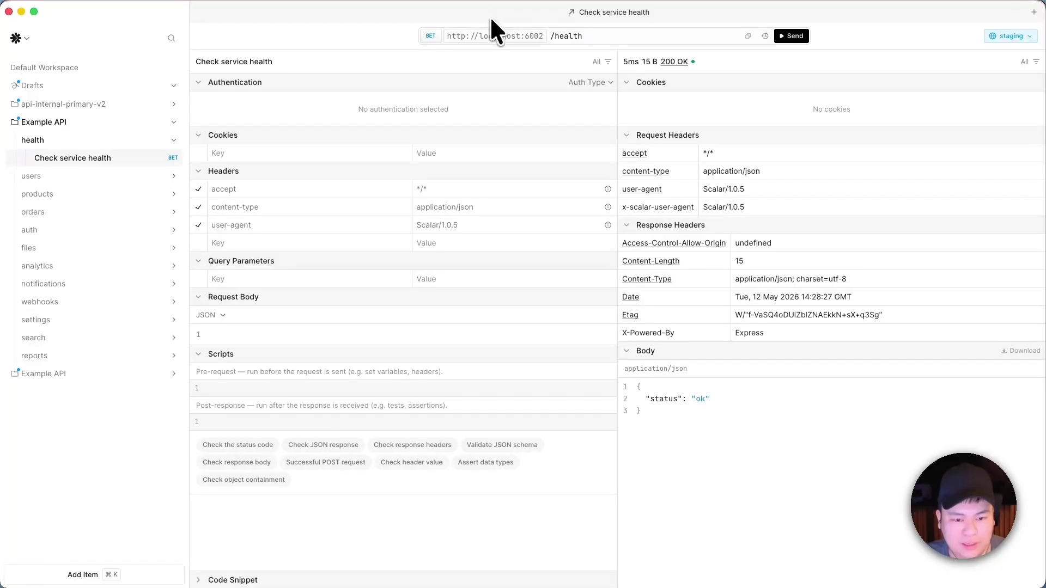
# In the Scalar API client, collapse the expanded Example API collection and open the OpenAPI/Swagger/Postman/cURL import.
pyautogui.click(131, 125)
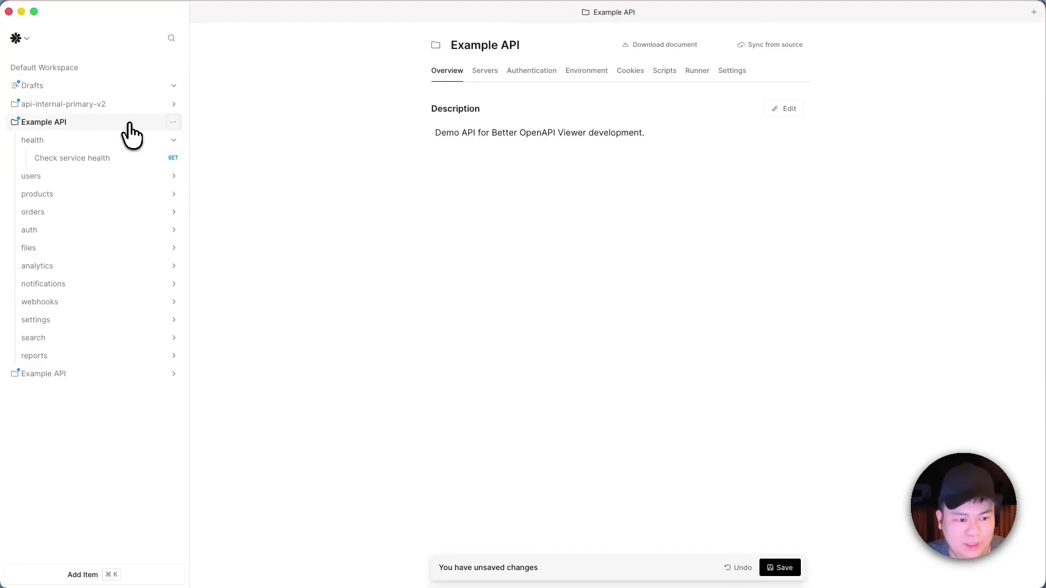
pyautogui.click(161, 124)
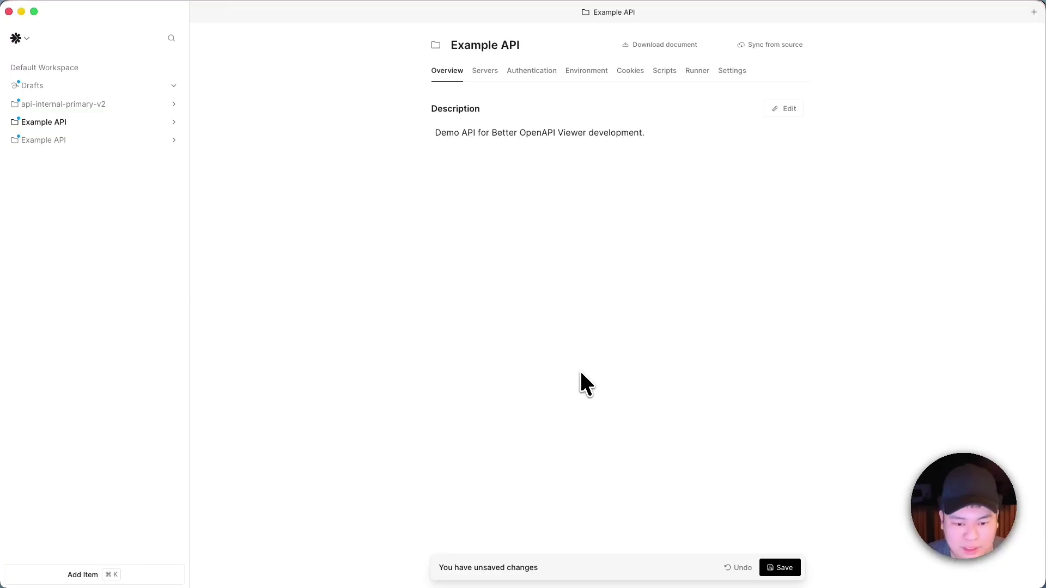
pyautogui.click(100, 574)
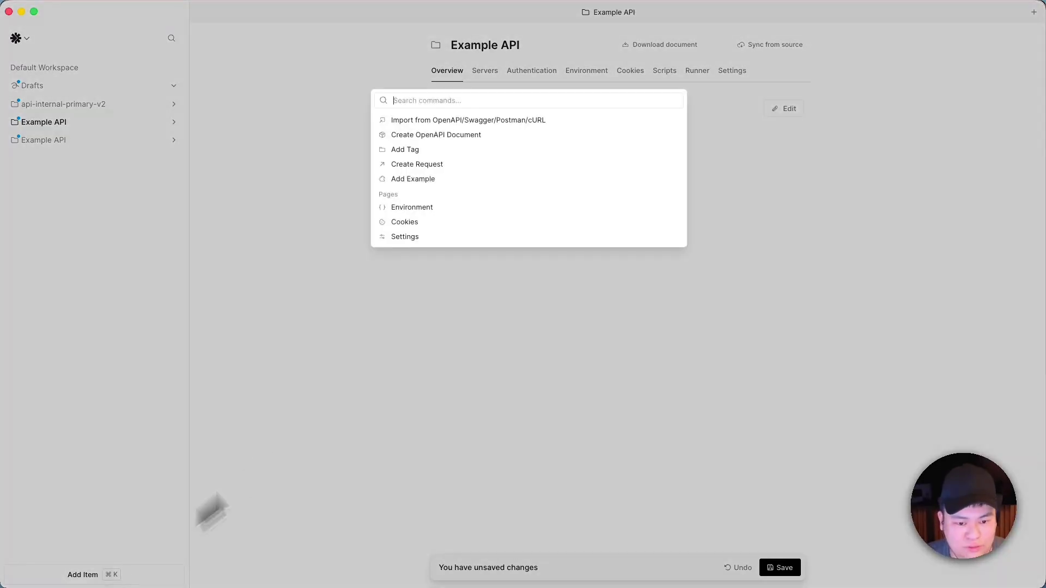
pyautogui.click(432, 121)
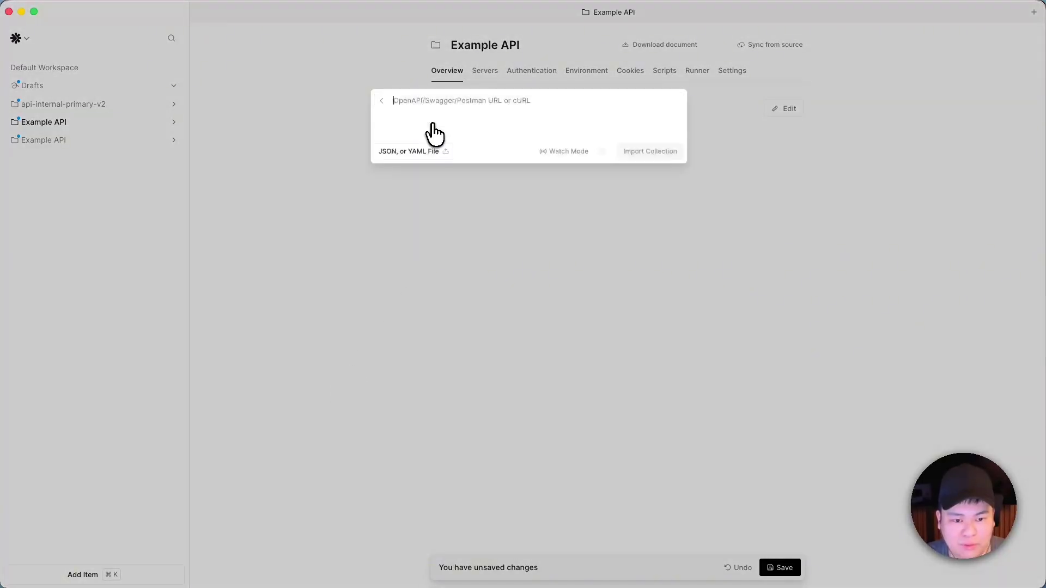
pyautogui.write('http://localhost:6002/scalar')
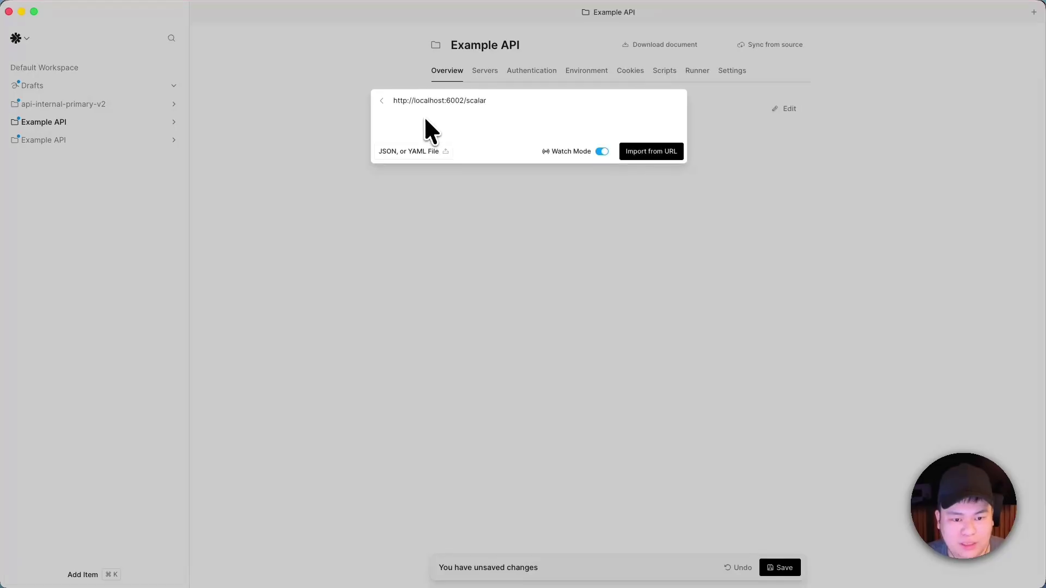
pyautogui.press('super+a')
pyautogui.press('BackSpace')
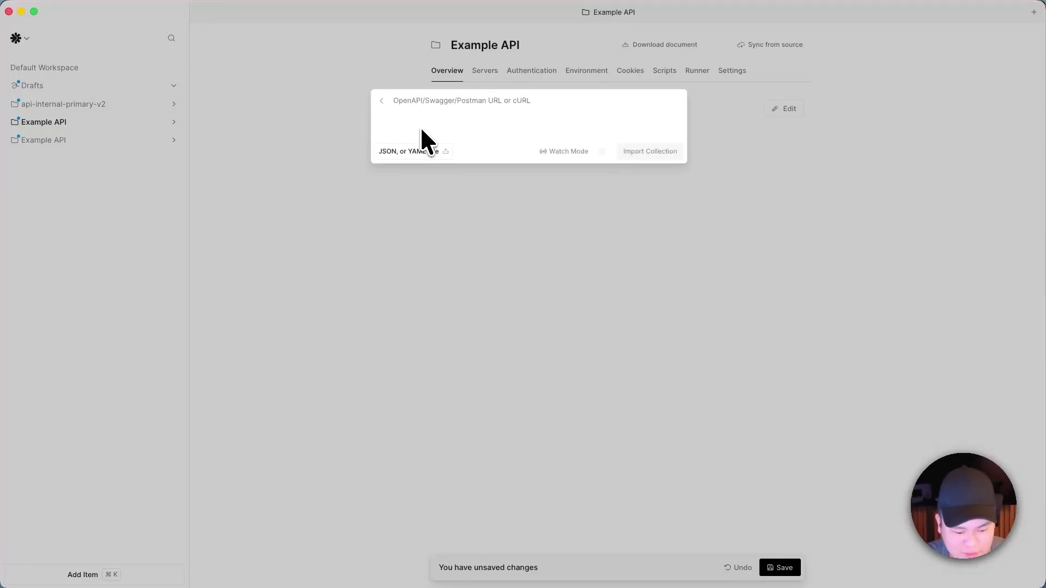
pyautogui.write('http://localhost:6002/docs/openapi.json')
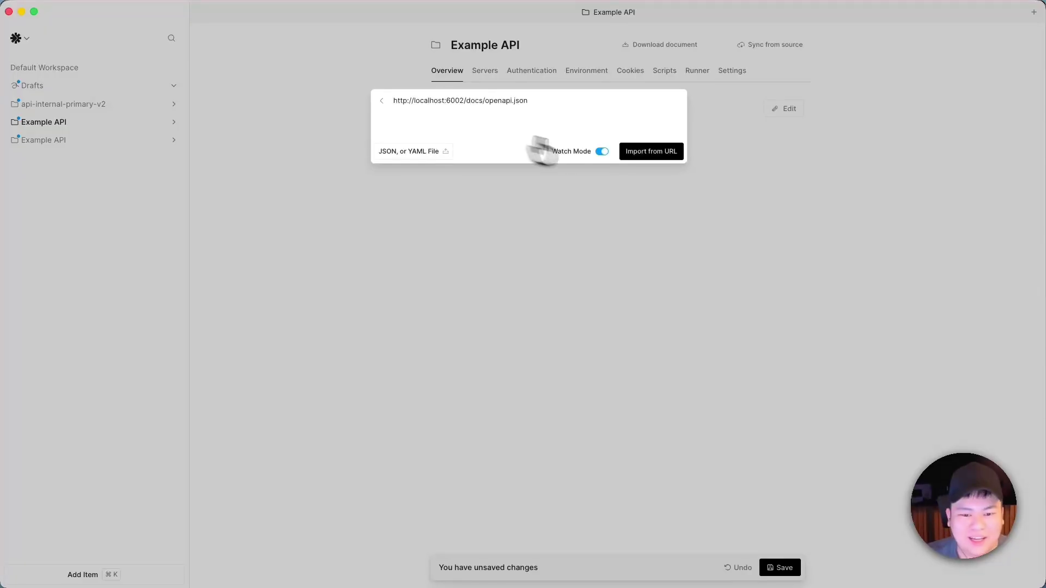
pyautogui.click(656, 154)
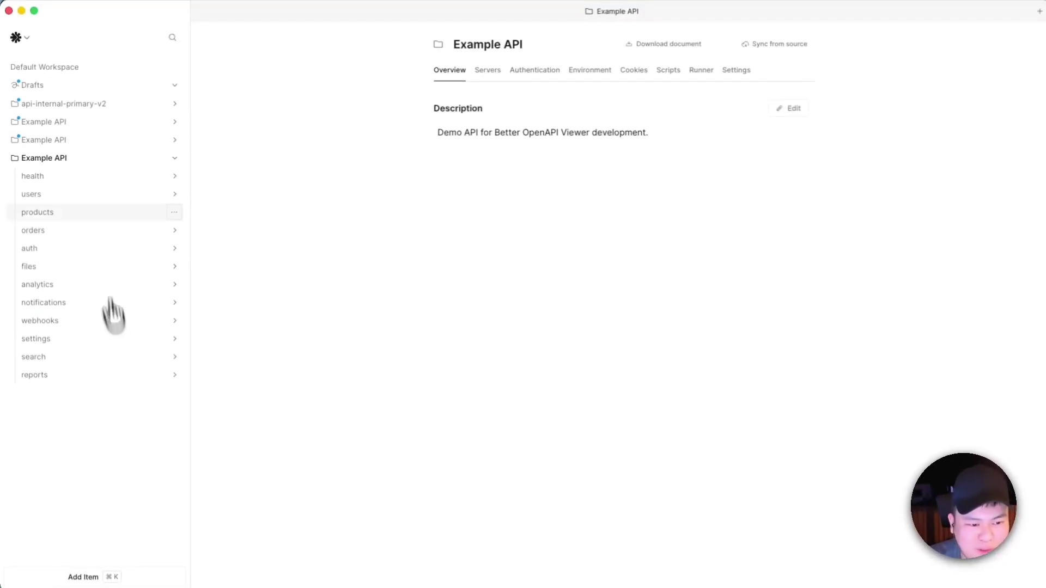
# Send the Check service health request from the imported collection's health group and expand the response's cookies and headers.
pyautogui.click(104, 177)
pyautogui.click(90, 194)
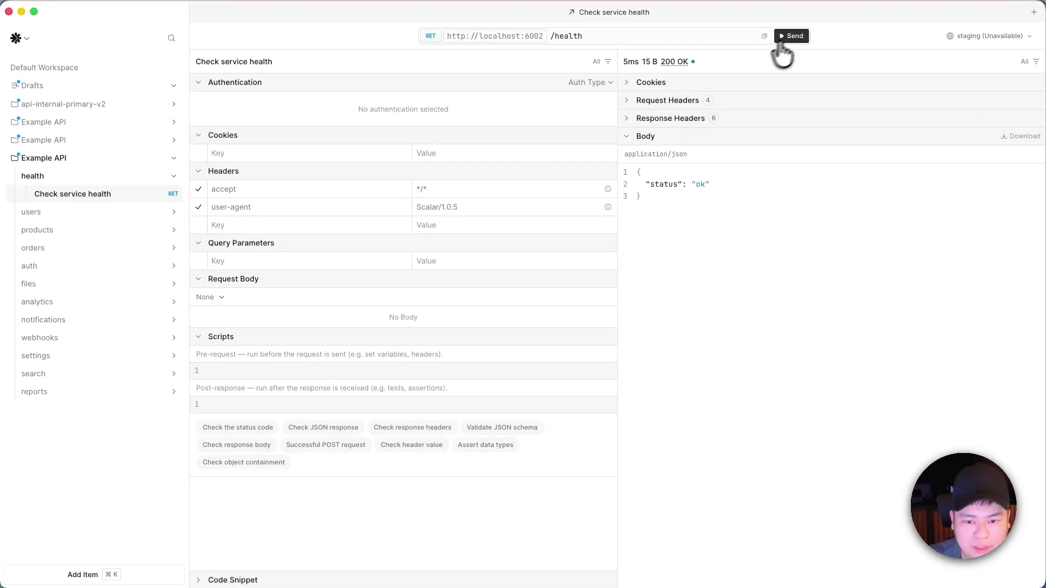
pyautogui.click(649, 88)
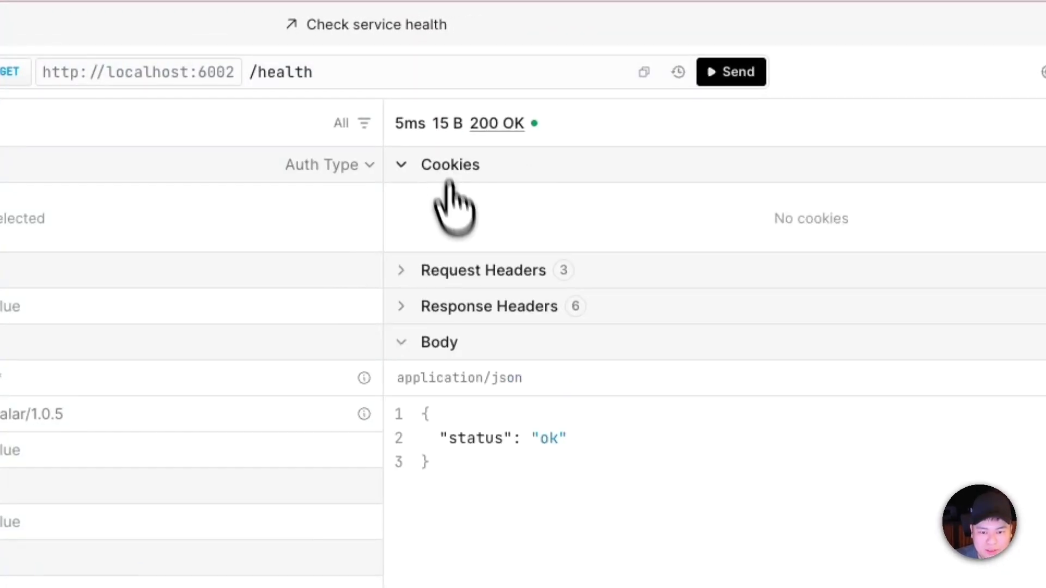
pyautogui.click(467, 273)
pyautogui.click(478, 412)
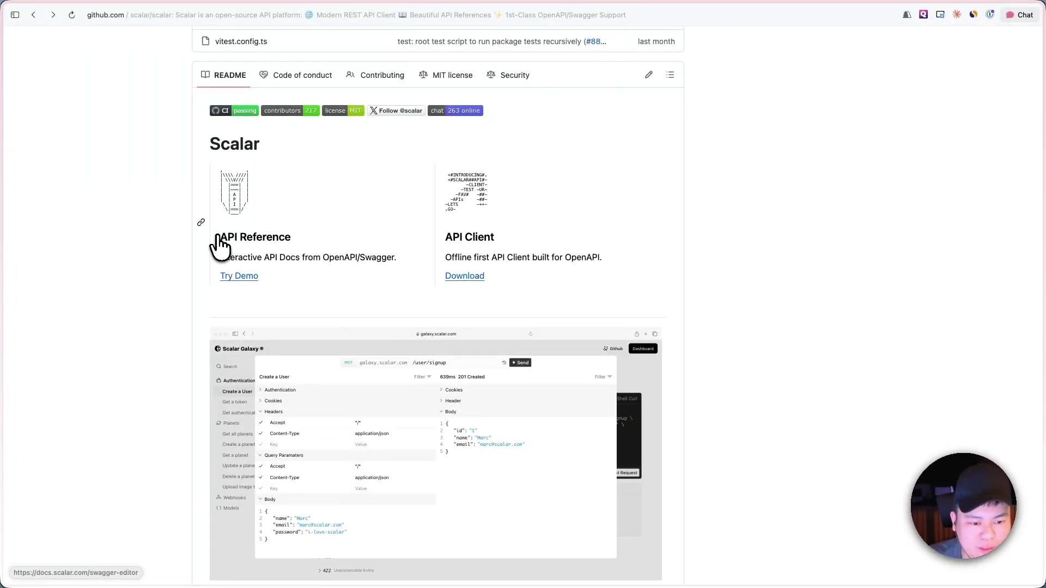
# Switch back to the scalar GitHub README and highlight the API Reference heading and its description.
pyautogui.moveTo(219, 237); pyautogui.dragTo(297, 238)
pyautogui.moveTo(158, 237); pyautogui.dragTo(375, 263)
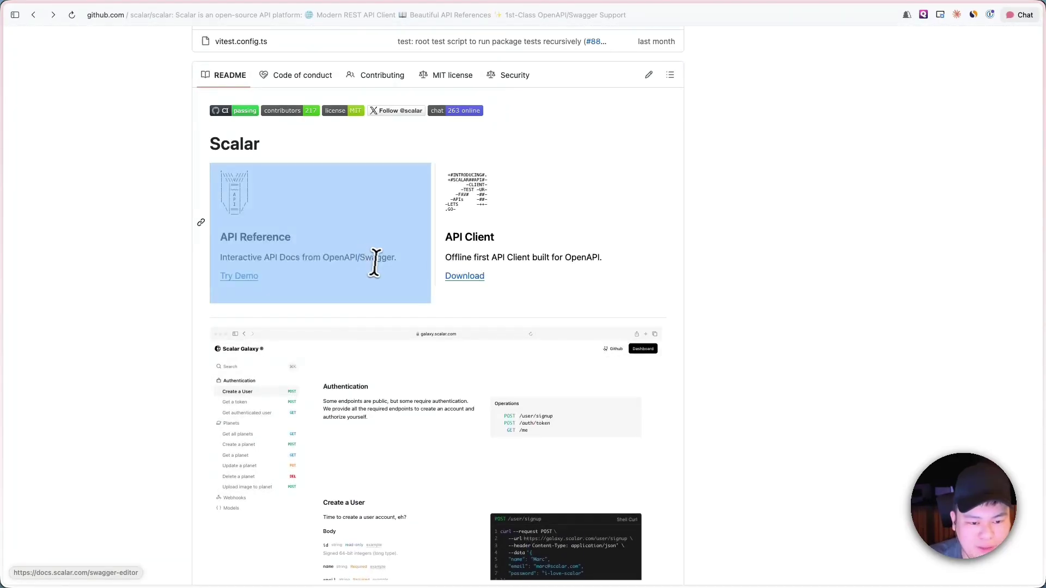
# Clear the README highlight, switch to the Scalar API Reference page, and view its auth and files sections.
pyautogui.click(745, 214)
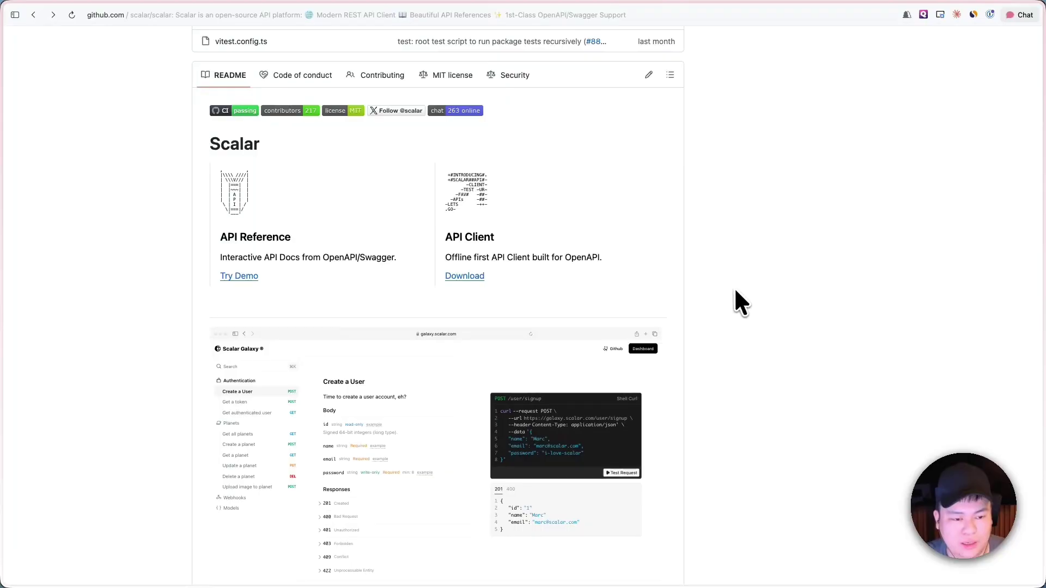
pyautogui.press('super+s')
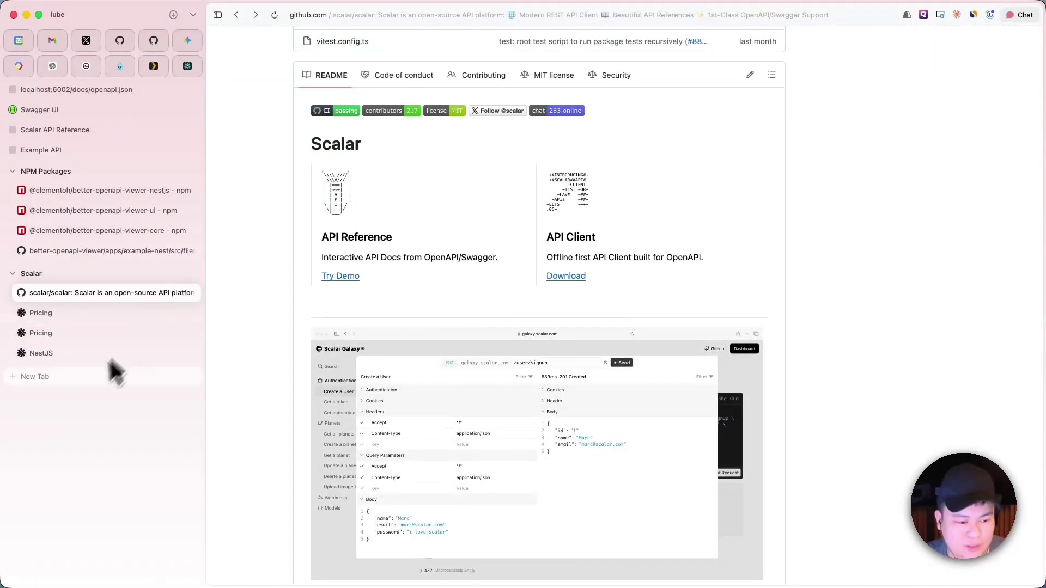
pyautogui.click(74, 129)
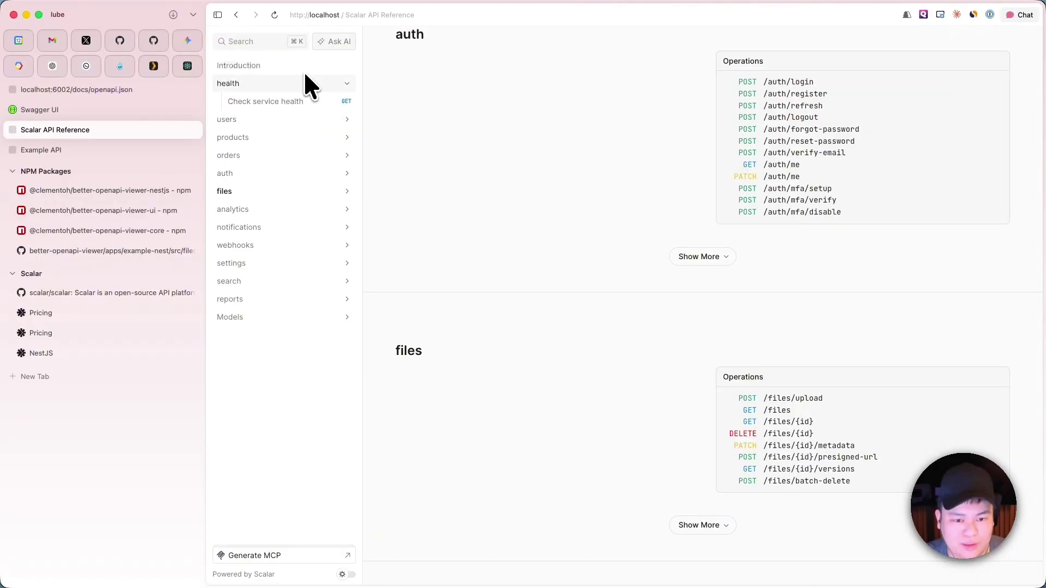
pyautogui.press('super+s')
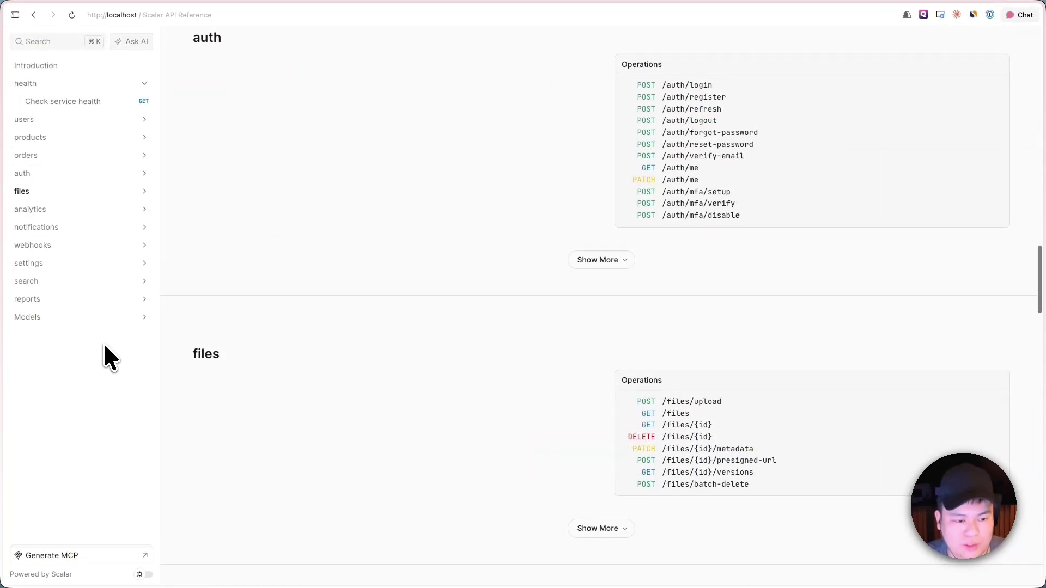
pyautogui.scroll(1, 103, 342)
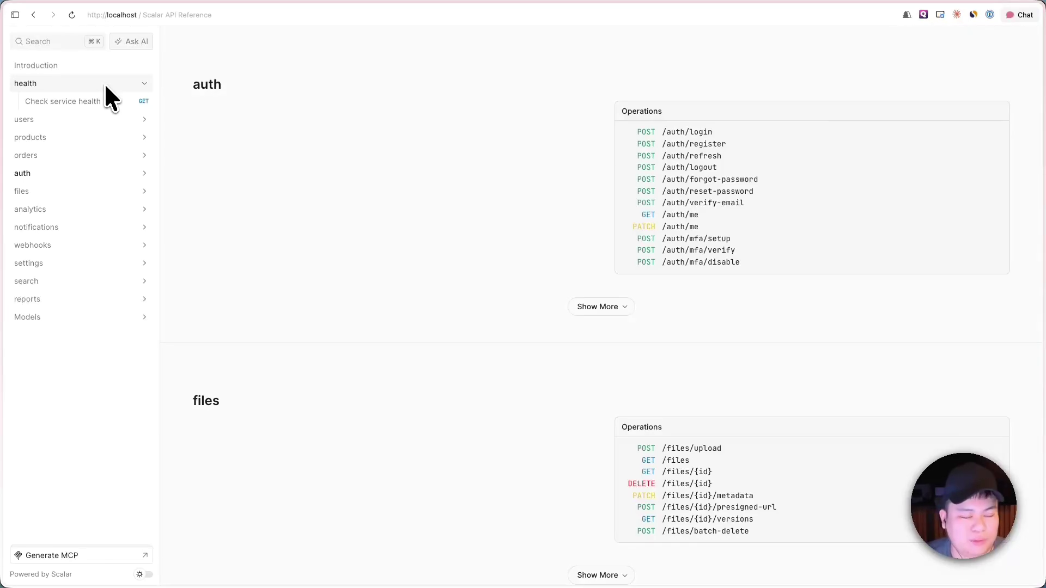
# Open Scalar's NestJS integration guide and review its Installation and Usage code samples.
pyautogui.press('super+s')
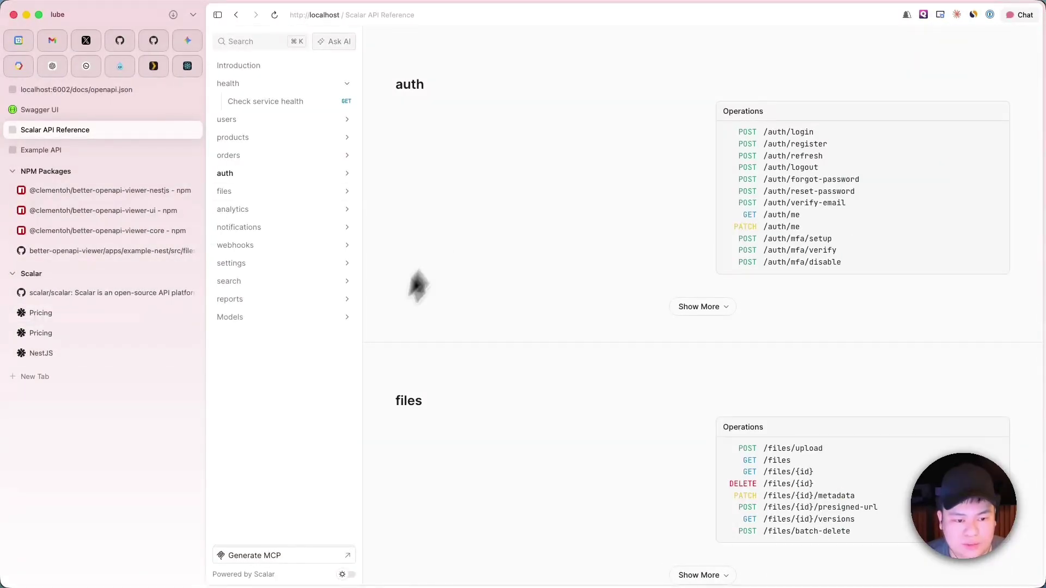
pyautogui.click(59, 356)
pyautogui.press('super+s')
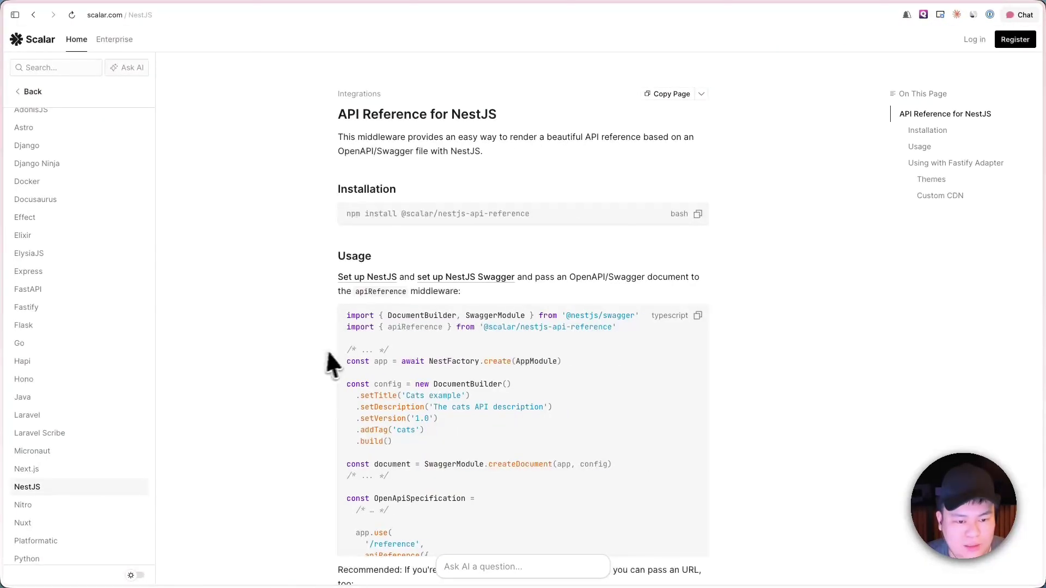
pyautogui.scroll(-3, 300, 345)
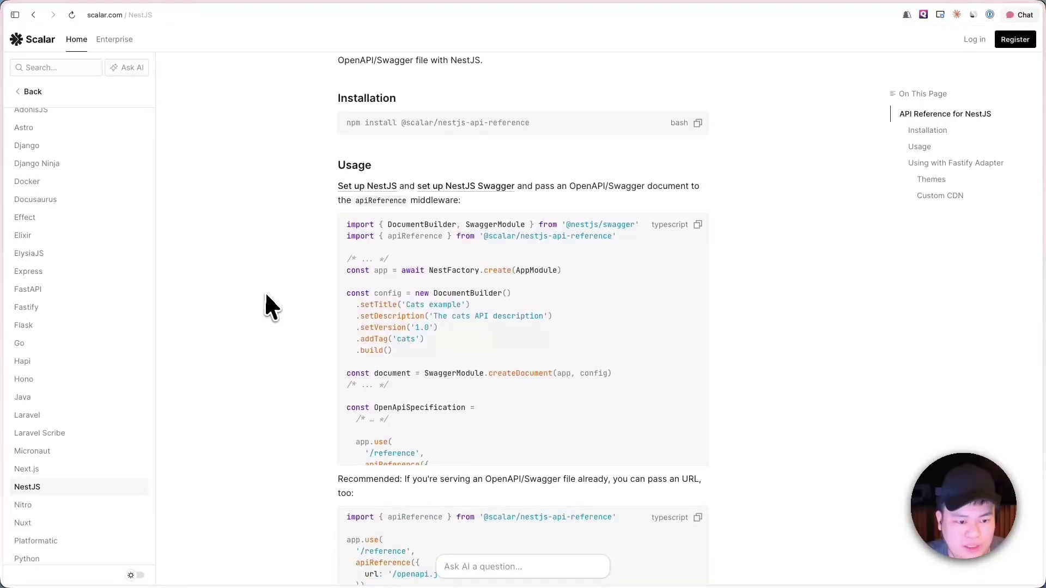
pyautogui.scroll(2, 267, 294)
pyautogui.scroll(-1, 444, 267)
pyautogui.scroll(-2, 443, 266)
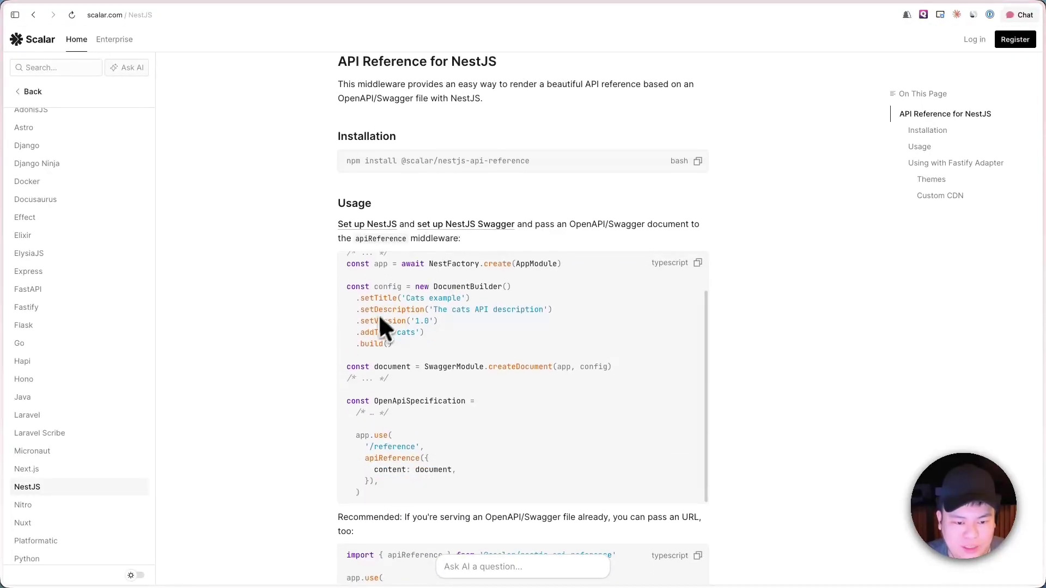
pyautogui.scroll(-3, 767, 370)
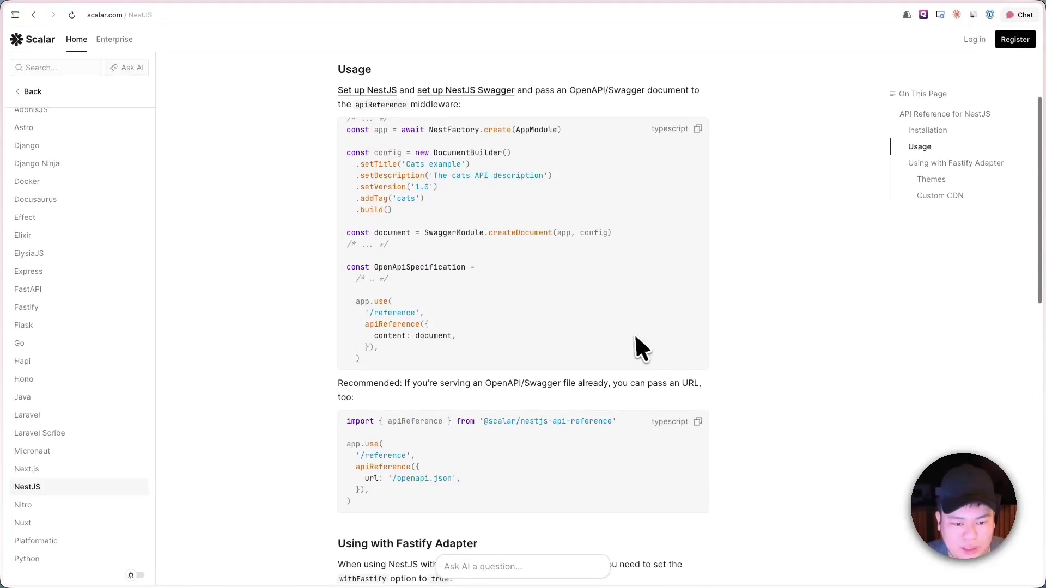
pyautogui.scroll(1, 400, 296)
pyautogui.scroll(4, 401, 296)
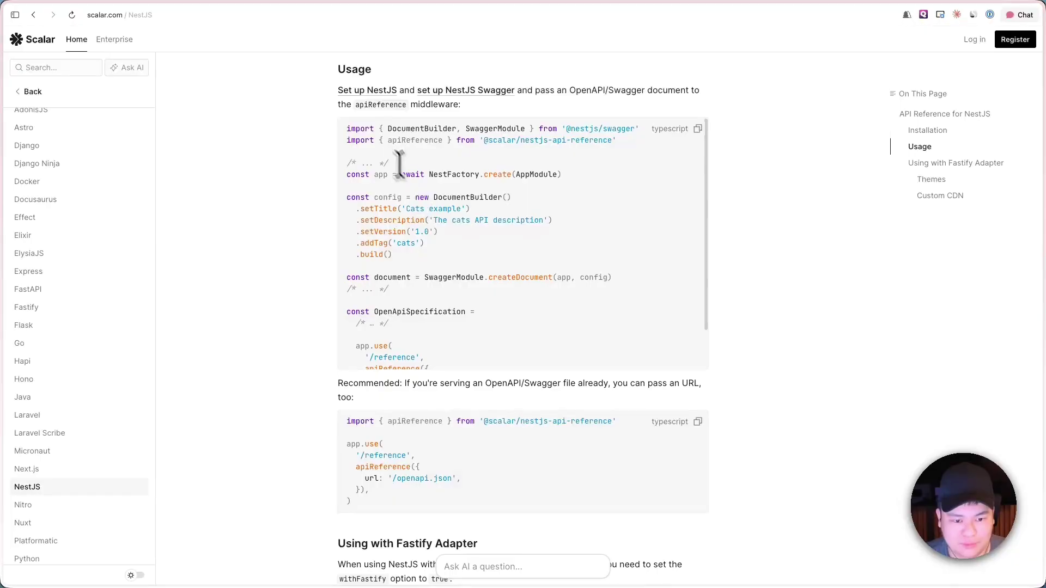
pyautogui.moveTo(381, 140); pyautogui.dragTo(618, 144)
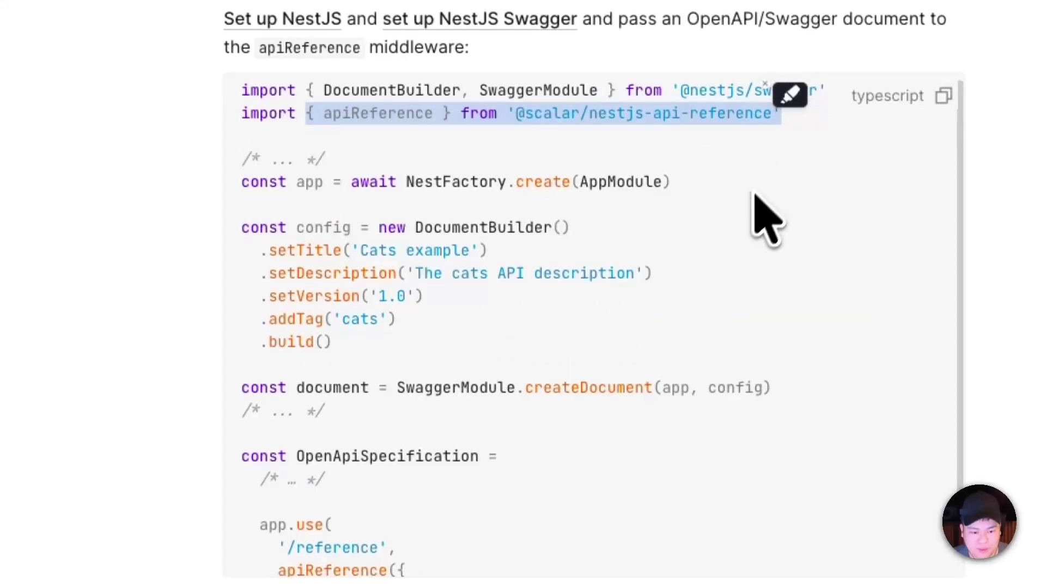
pyautogui.scroll(-5, 539, 463)
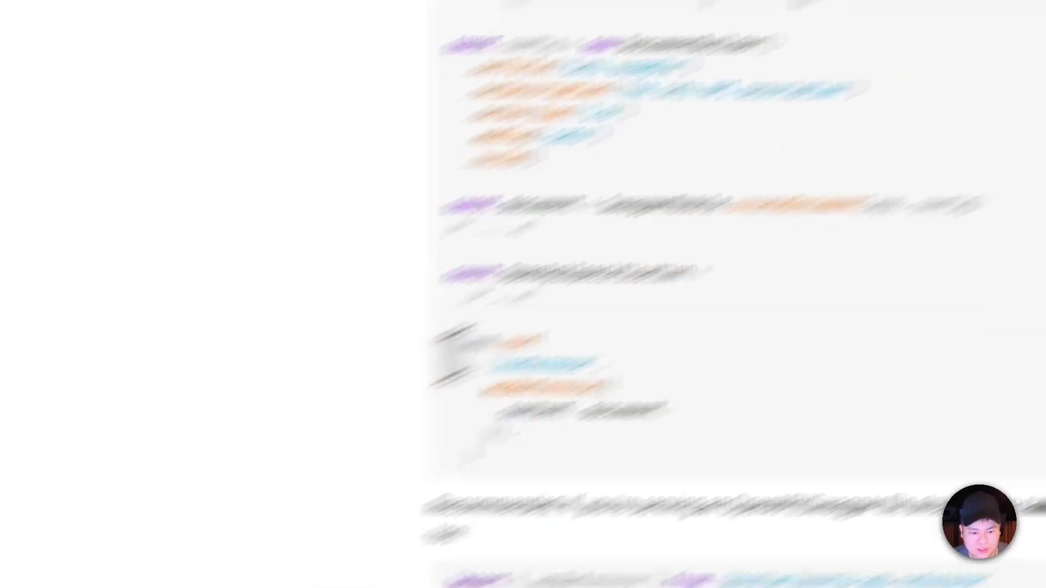
pyautogui.moveTo(459, 349); pyautogui.dragTo(539, 459)
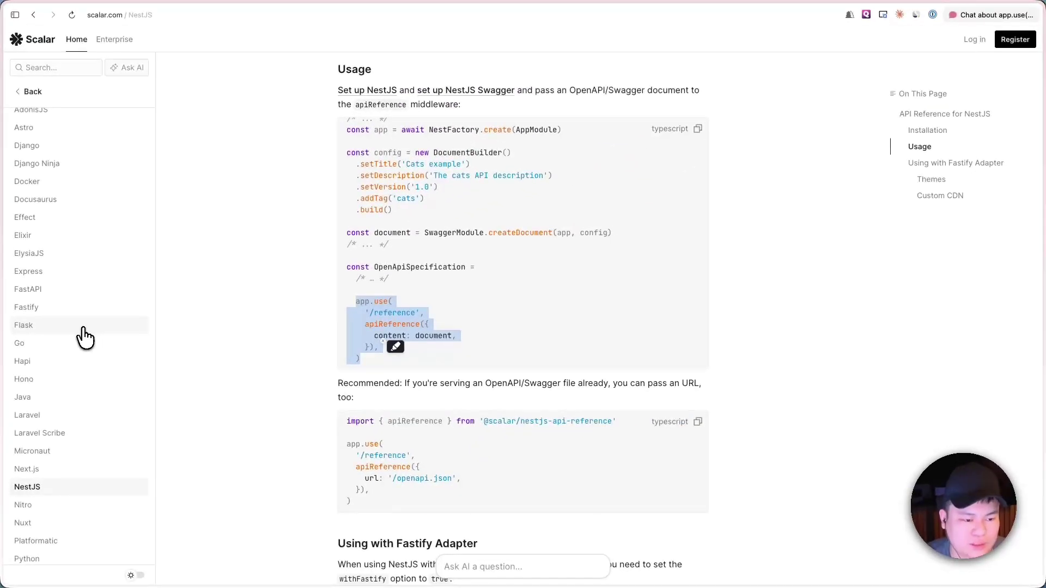
# Open the Flask integration guide and look through the list of Scalar's supported integrations.
pyautogui.click(86, 328)
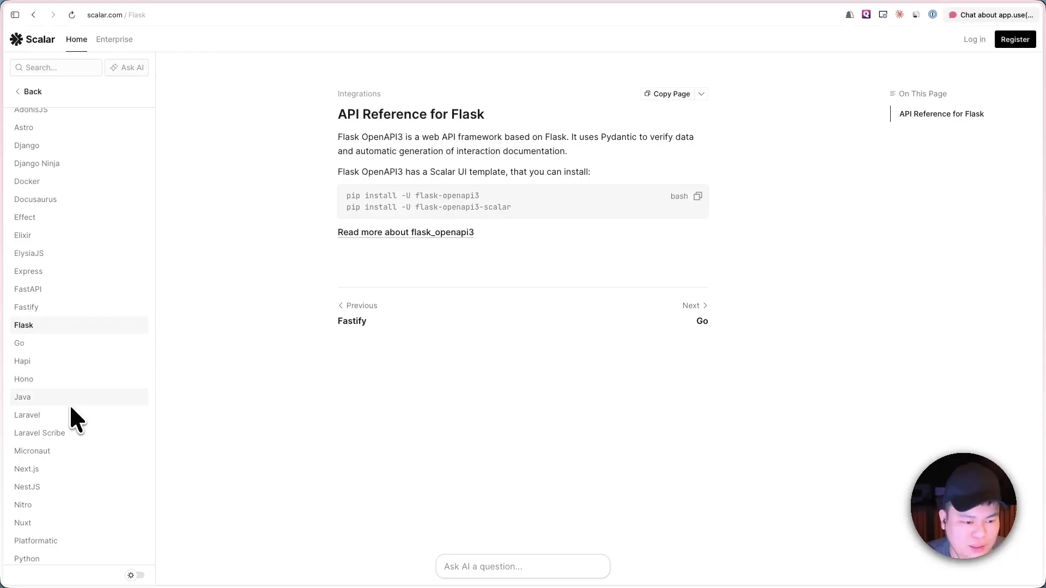
pyautogui.scroll(3, 125, 428)
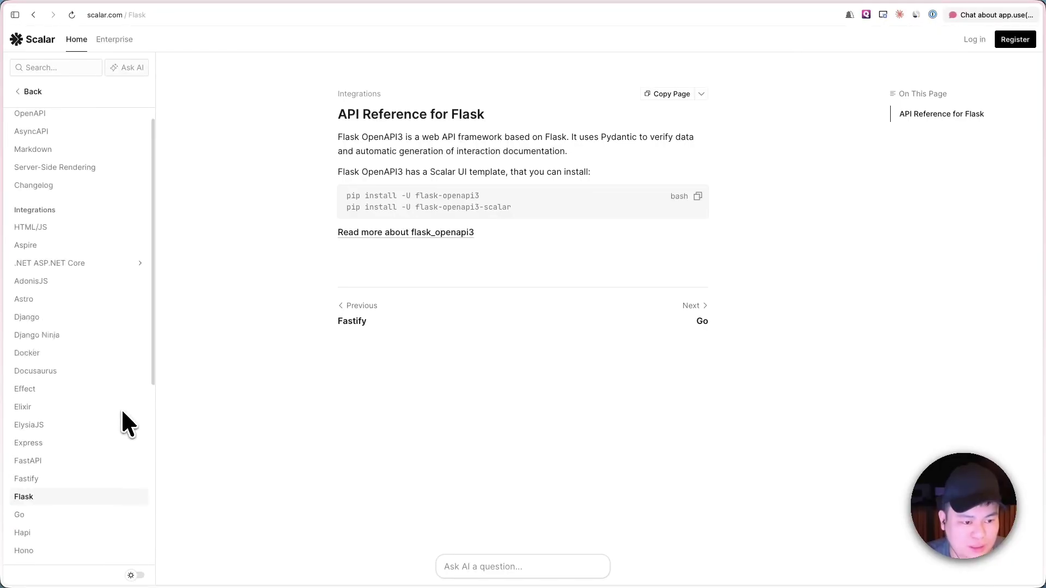
pyautogui.scroll(1, 82, 273)
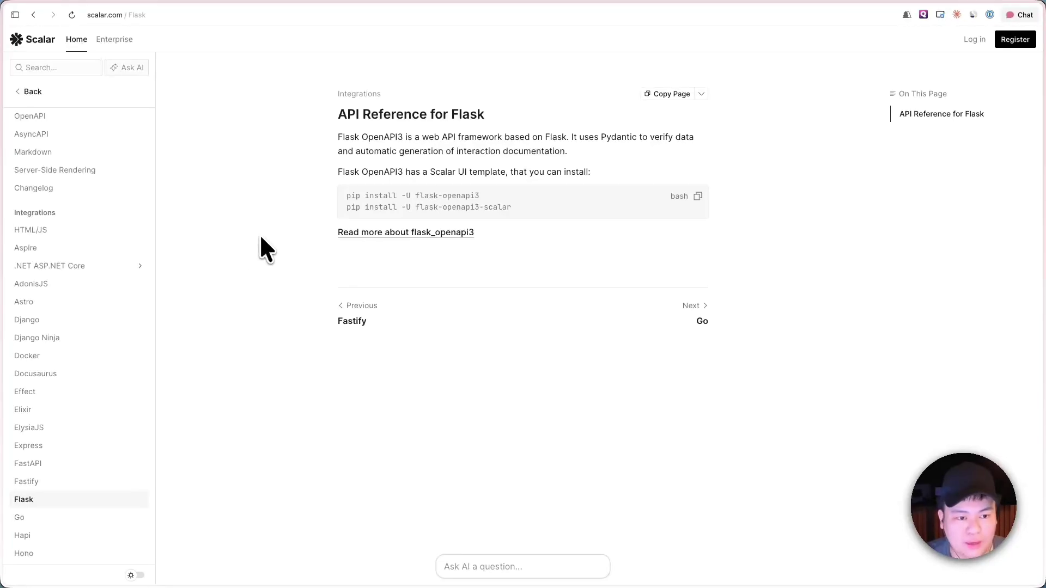
# View the Example API viewer page briefly and return to the Scalar API Reference.
pyautogui.press('super+s')
pyautogui.click(49, 150)
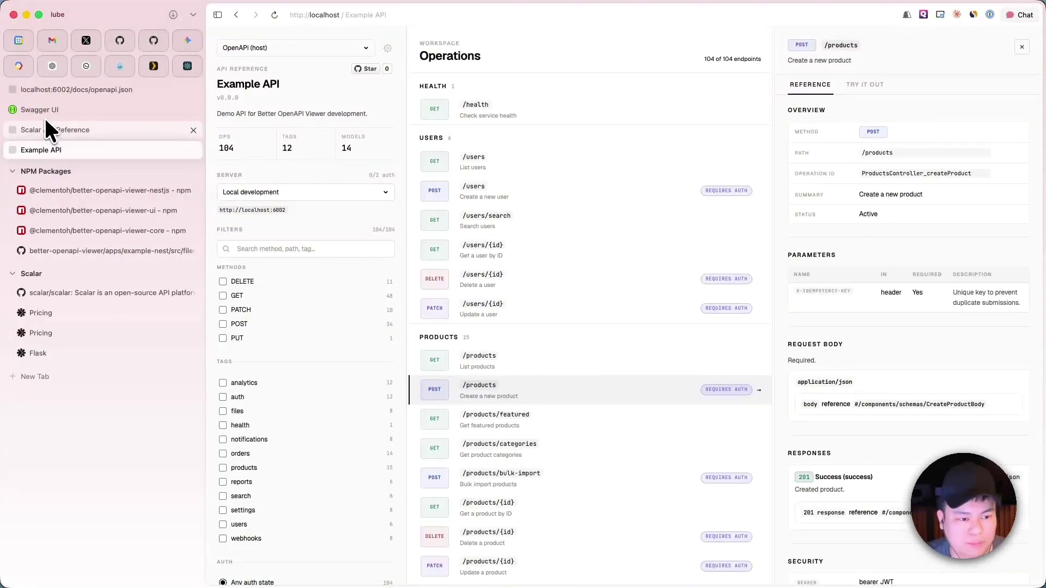
pyautogui.click(44, 116)
pyautogui.click(51, 133)
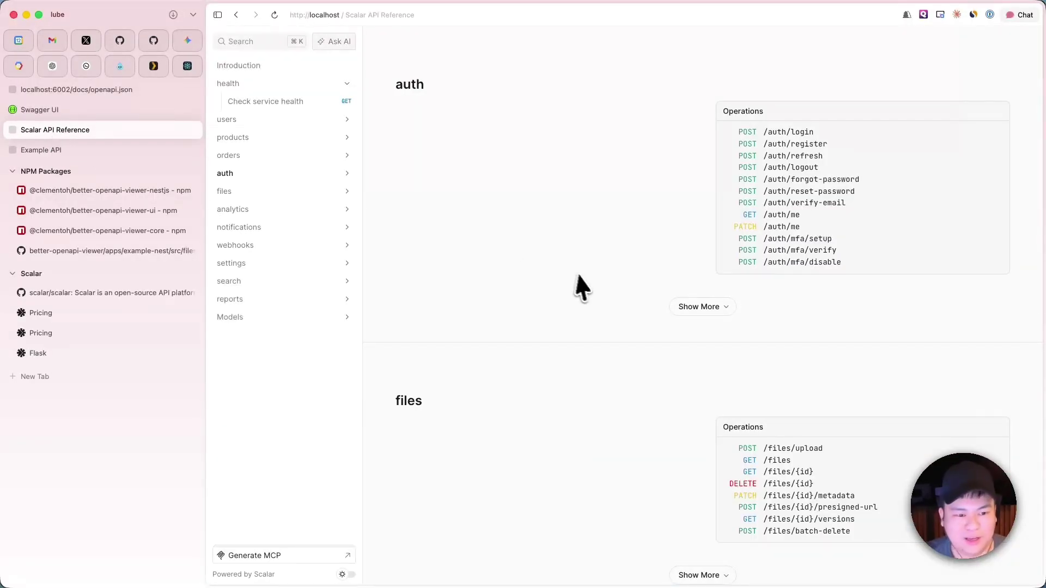
pyautogui.press('super+s')
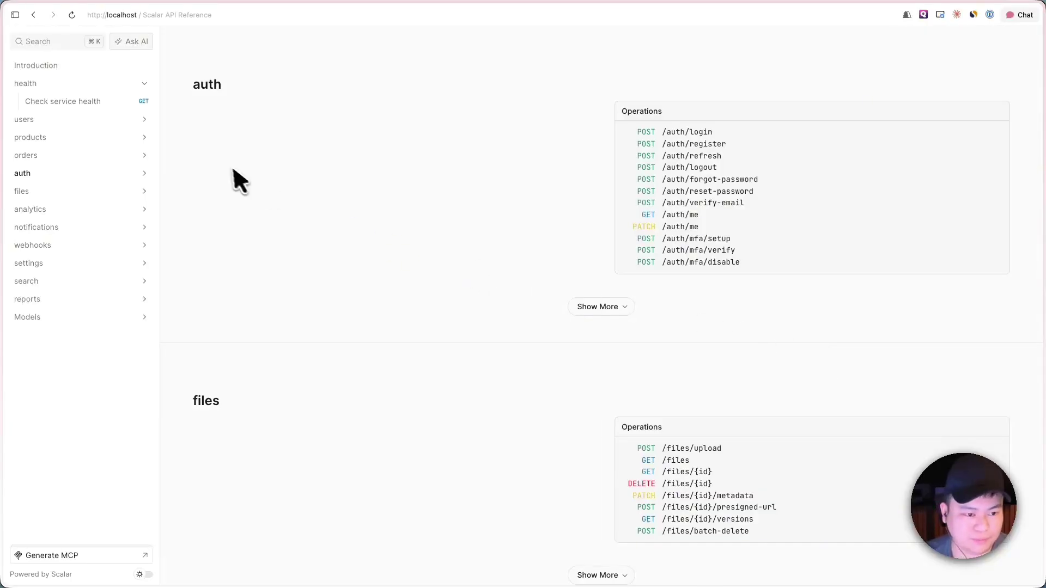
# Switch to the Swagger UI page and look over its health, users and products endpoint list.
pyautogui.press('super+s')
pyautogui.click(107, 110)
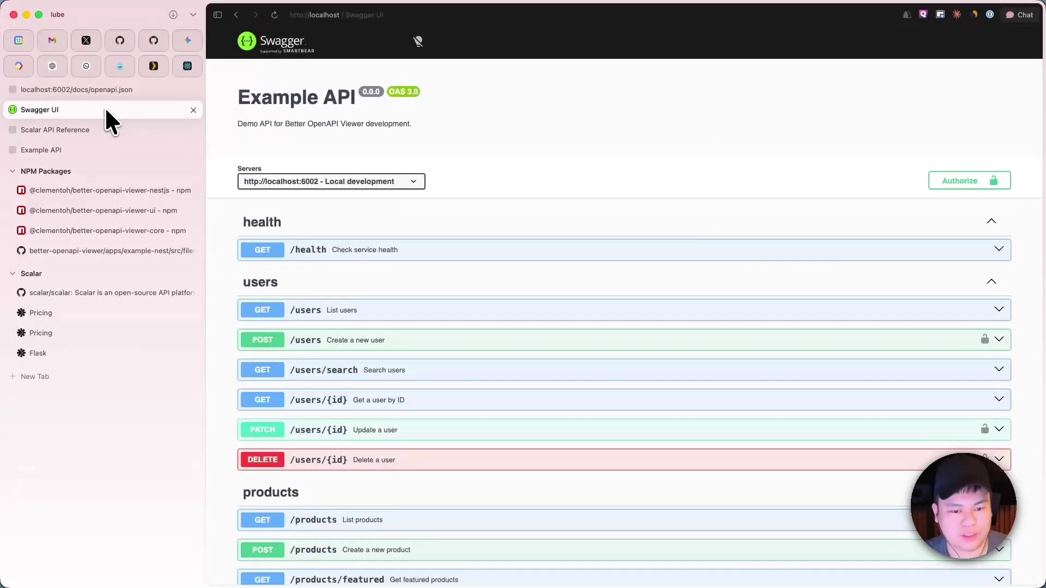
pyautogui.press('super+s')
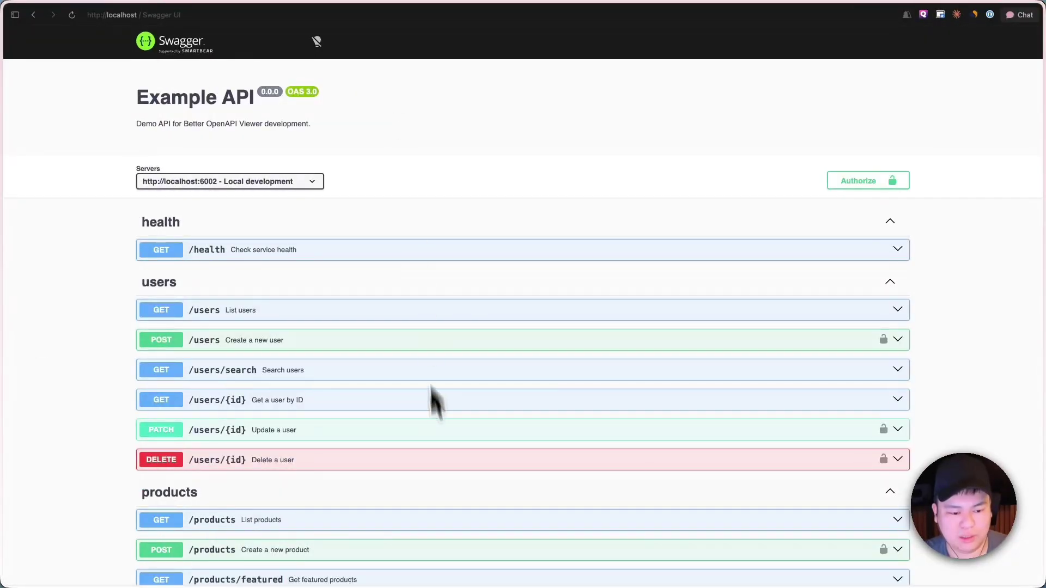
pyautogui.scroll(-2, 435, 499)
pyautogui.scroll(2, 411, 427)
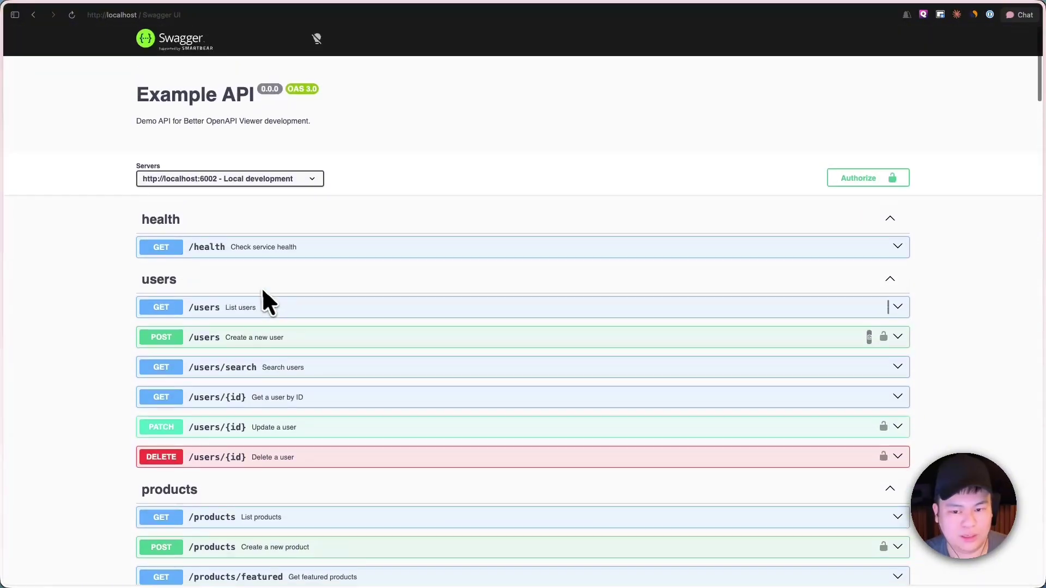
# Return to the Scalar API Reference and search it for "user".
pyautogui.moveTo(107, 188)
pyautogui.click(83, 130)
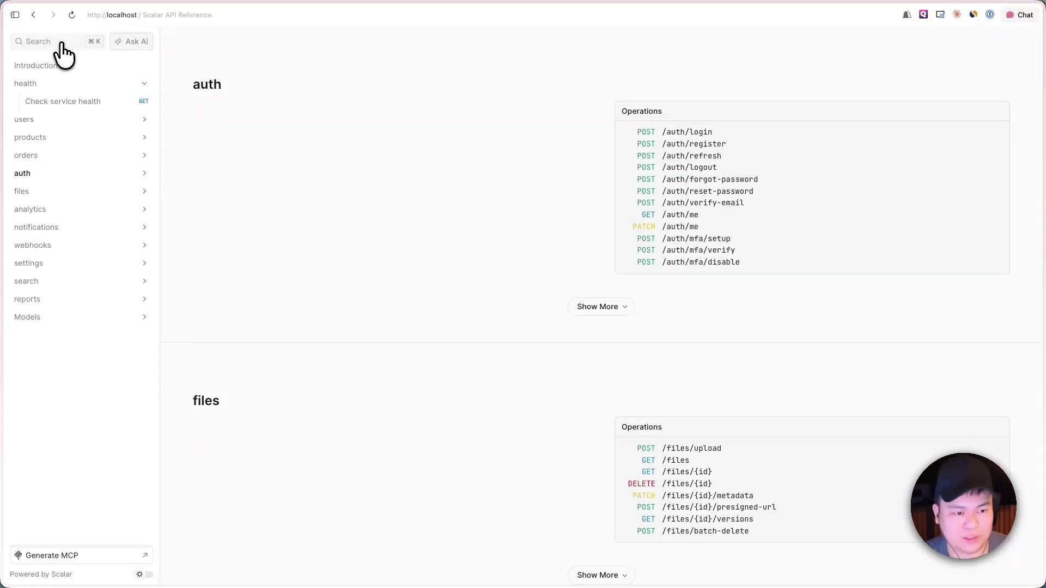
pyautogui.click(62, 45)
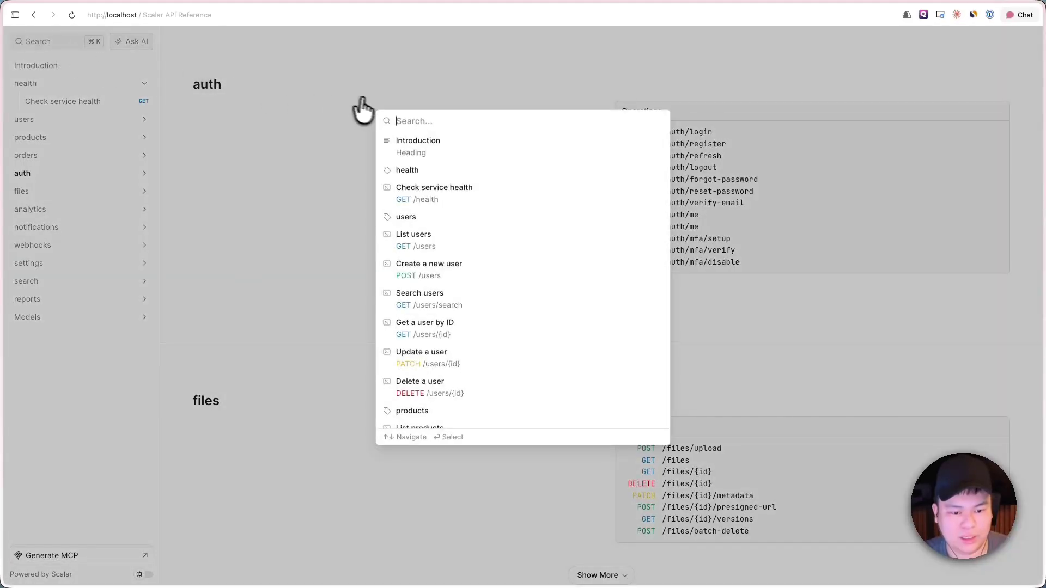
pyautogui.write('user')
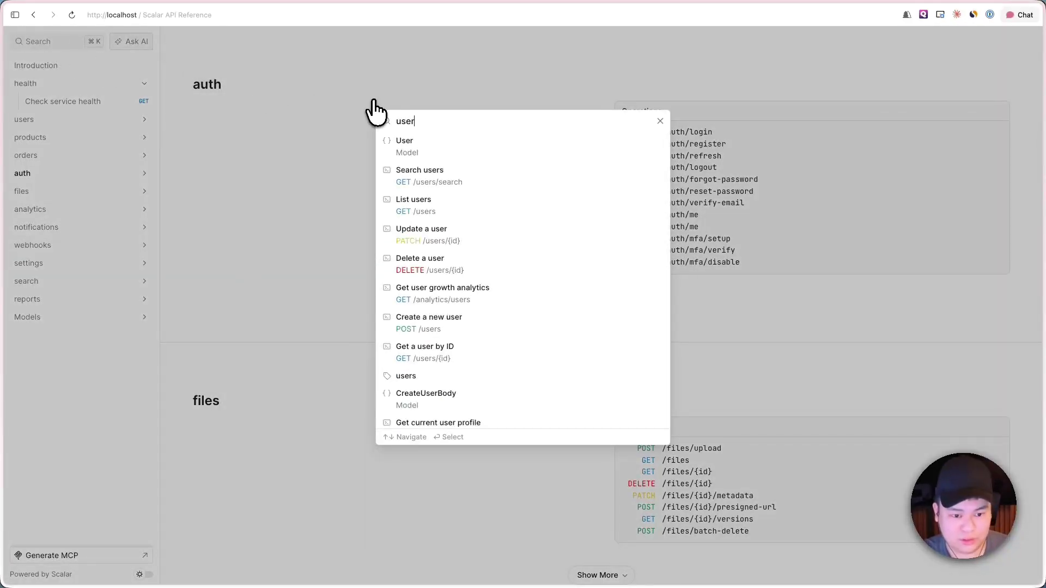
# Replace the search term with "files" and open the List uploaded files endpoint from the results.
pyautogui.press('BackSpace')
pyautogui.press('BackSpace')
pyautogui.press('BackSpace')
pyautogui.press('BackSpace')
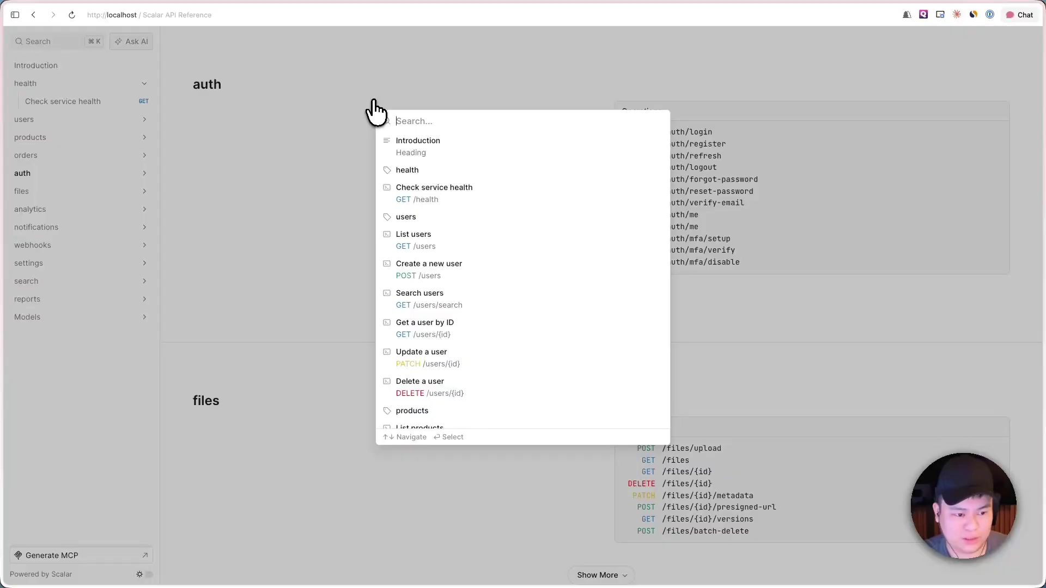
pyautogui.write('files')
pyautogui.press('Down')
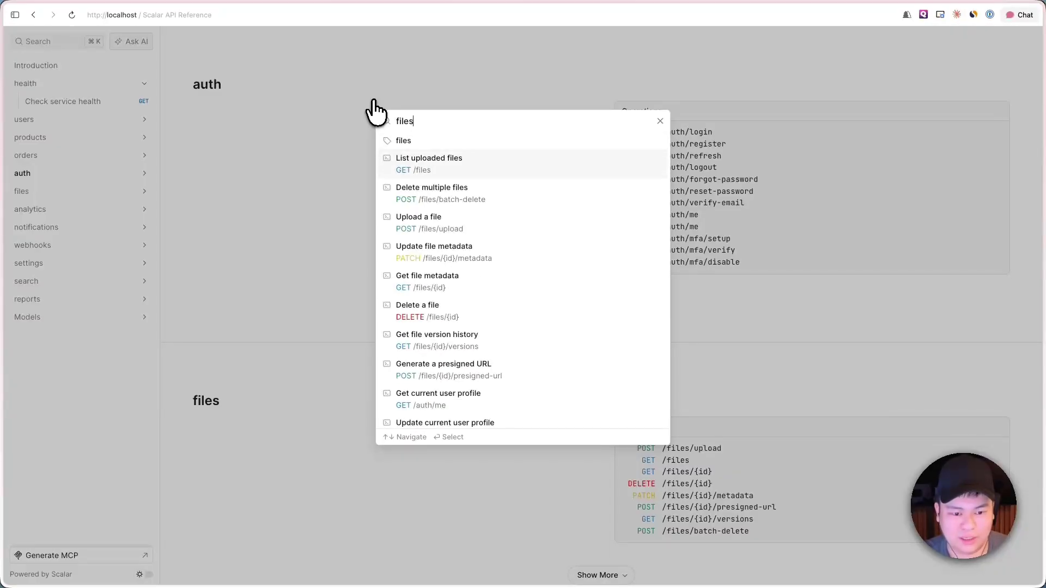
pyautogui.press('Down')
pyautogui.press('Down')
pyautogui.press('Down')
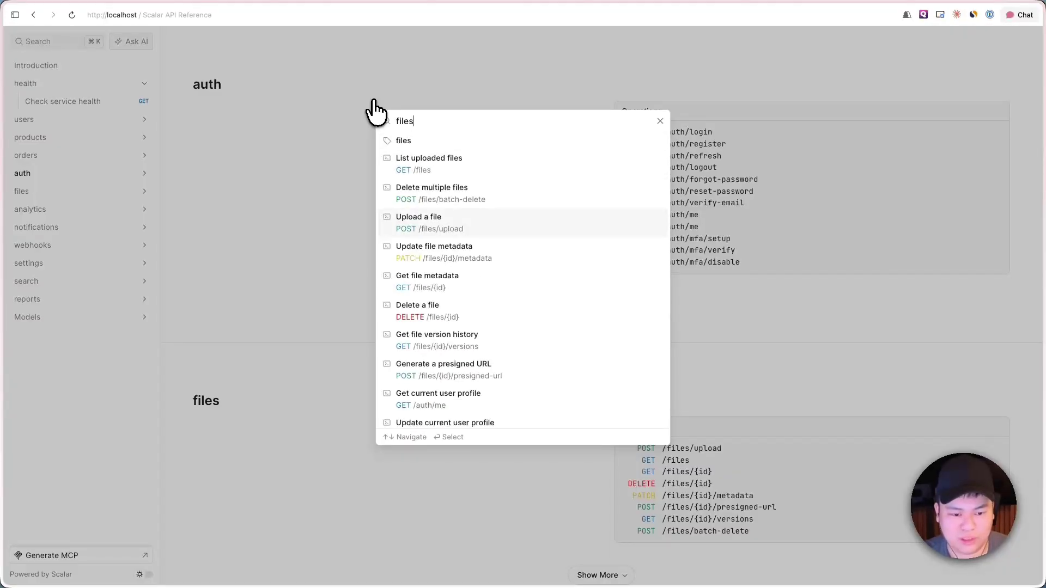
pyautogui.press('Up')
pyautogui.press('Up')
pyautogui.press('Up')
pyautogui.press('Return')
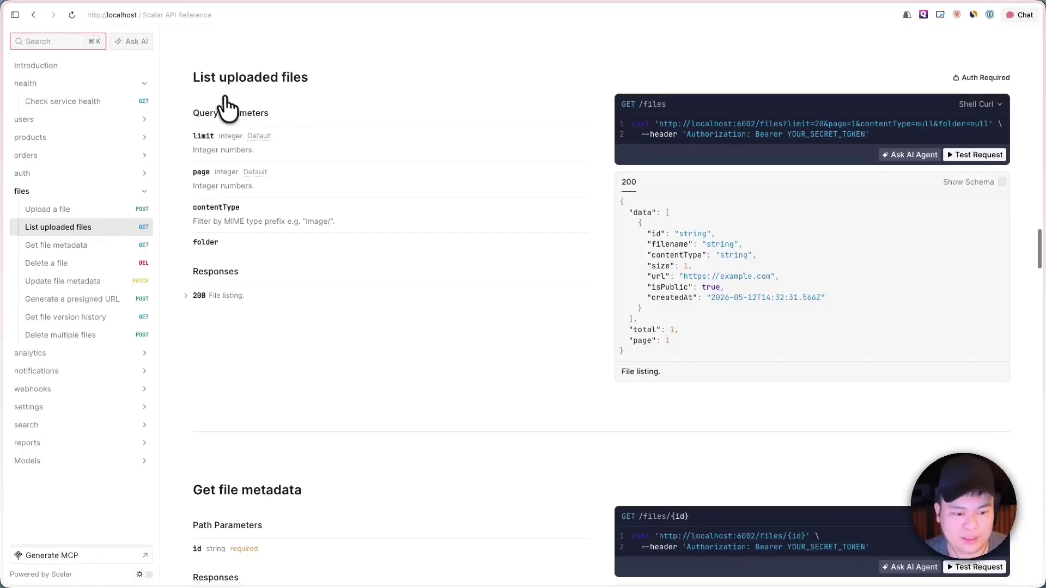
# Browse the files endpoints and expand the 201 response schema of the Upload a file endpoint.
pyautogui.scroll(-10, 261, 131)
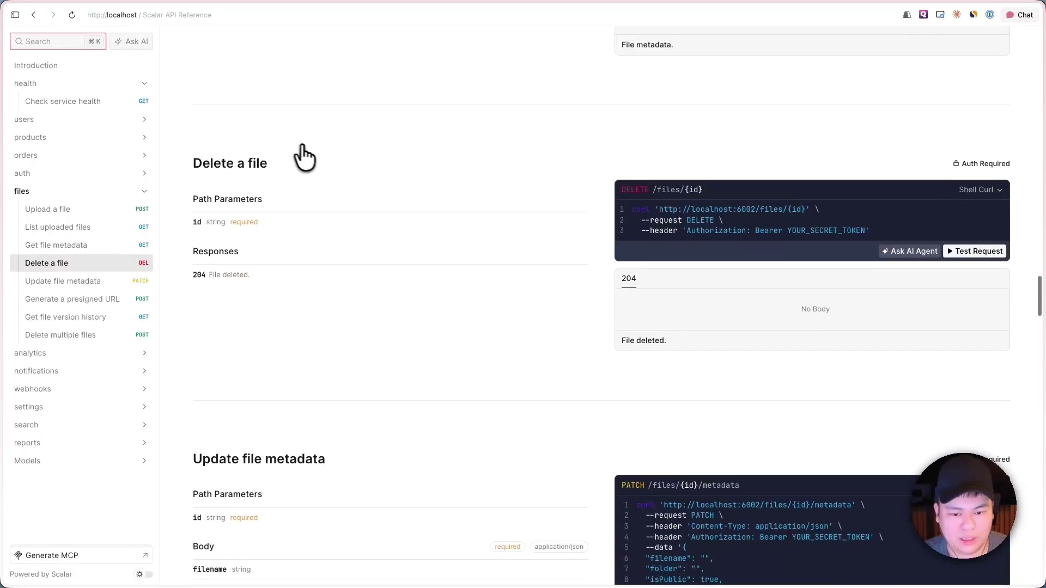
pyautogui.scroll(15, 334, 168)
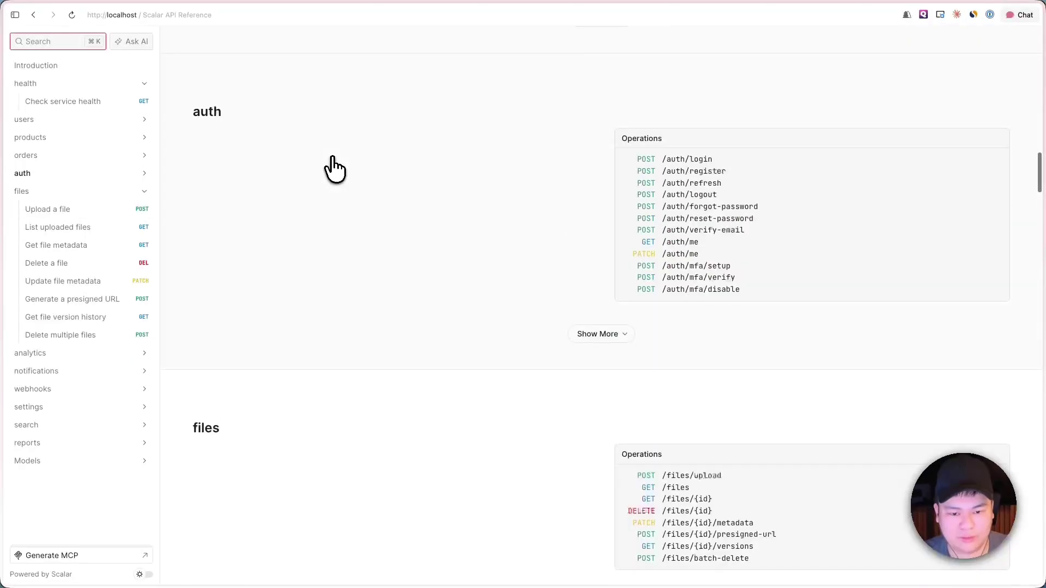
pyautogui.scroll(-12, 334, 168)
pyautogui.scroll(2, 336, 168)
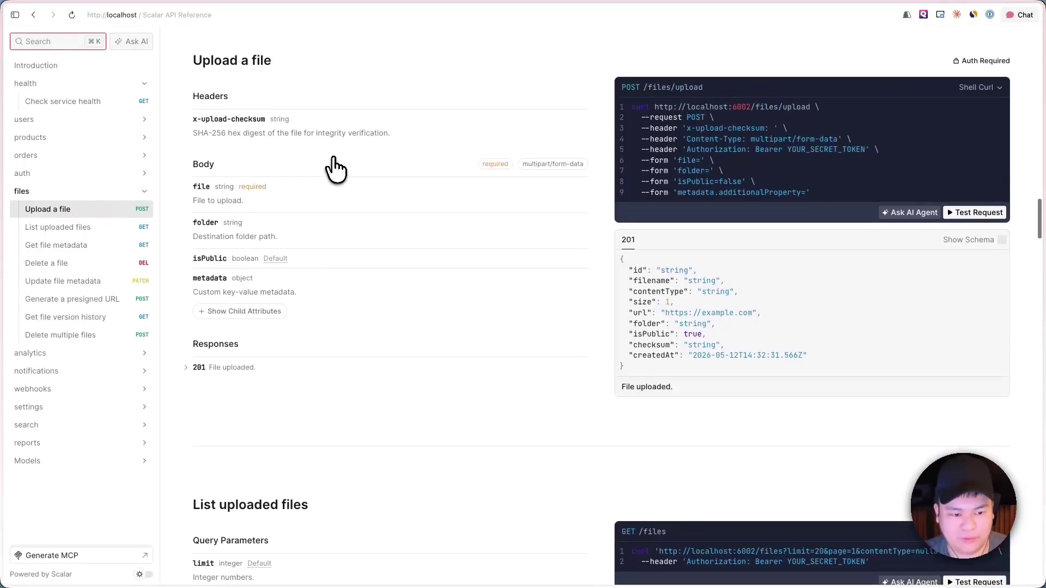
pyautogui.click(196, 368)
pyautogui.scroll(-3, 250, 409)
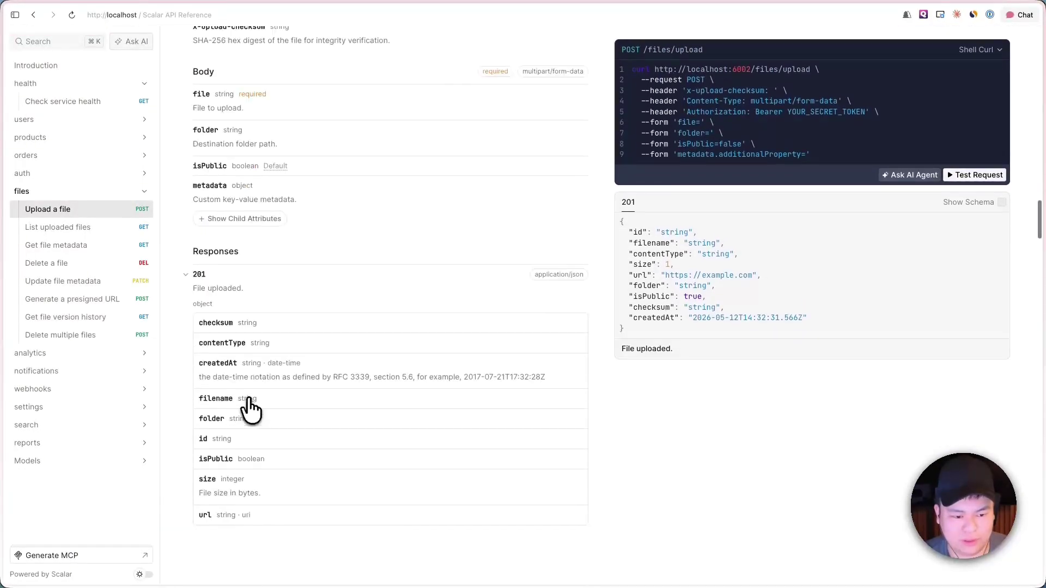
pyautogui.scroll(5, 252, 406)
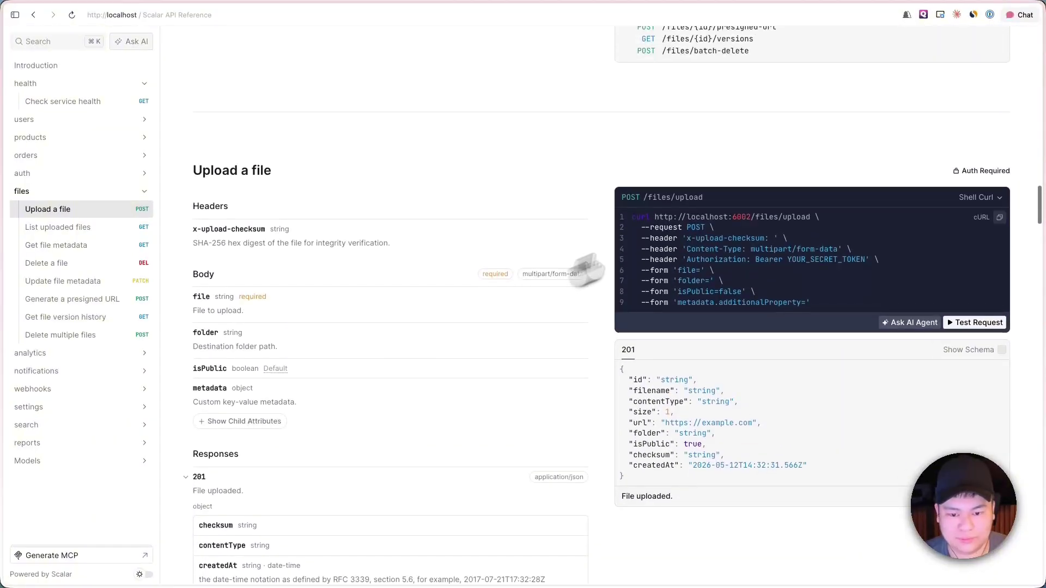
# Examine the Upload a file request snippet and the client languages available for it, keeping Shell Curl.
pyautogui.moveTo(634, 218)
pyautogui.mouseDown()
pyautogui.moveTo(805, 302)
pyautogui.moveTo(701, 227)
pyautogui.moveTo(634, 217)
pyautogui.mouseUp()
pyautogui.click(833, 304)
pyautogui.click(891, 283)
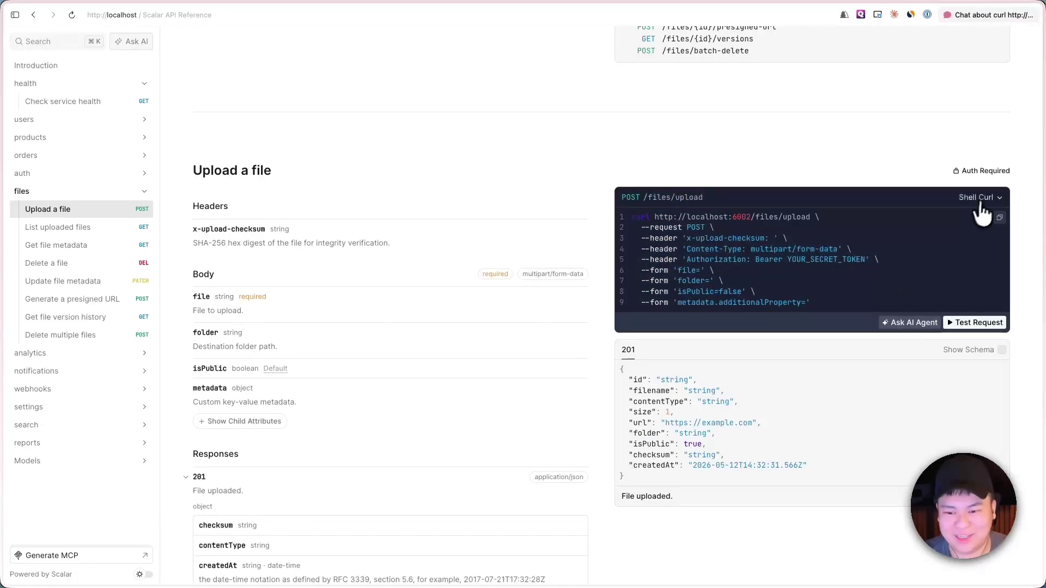
pyautogui.click(984, 199)
pyautogui.scroll(10, 948, 291)
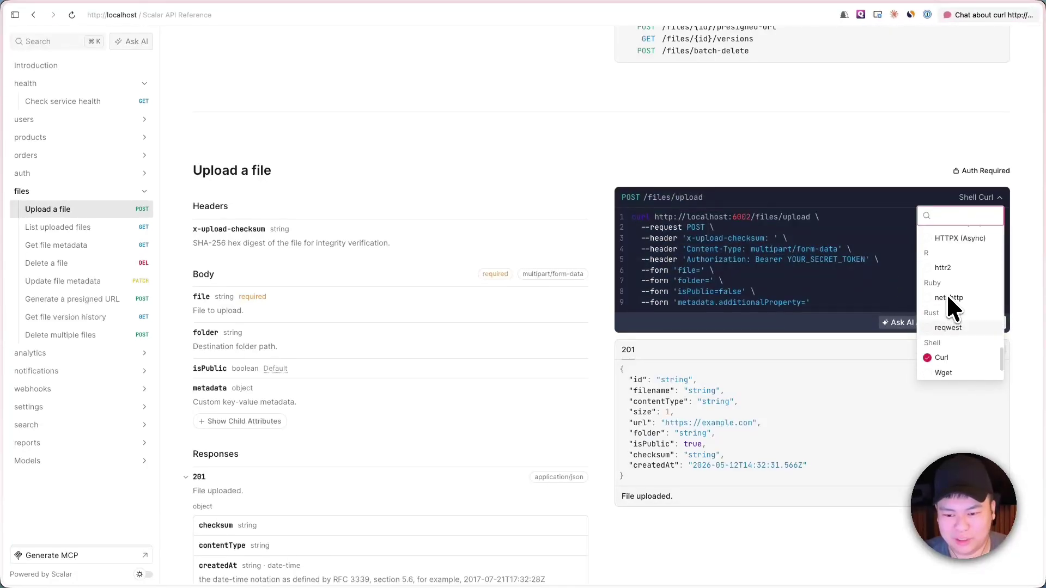
pyautogui.click(878, 249)
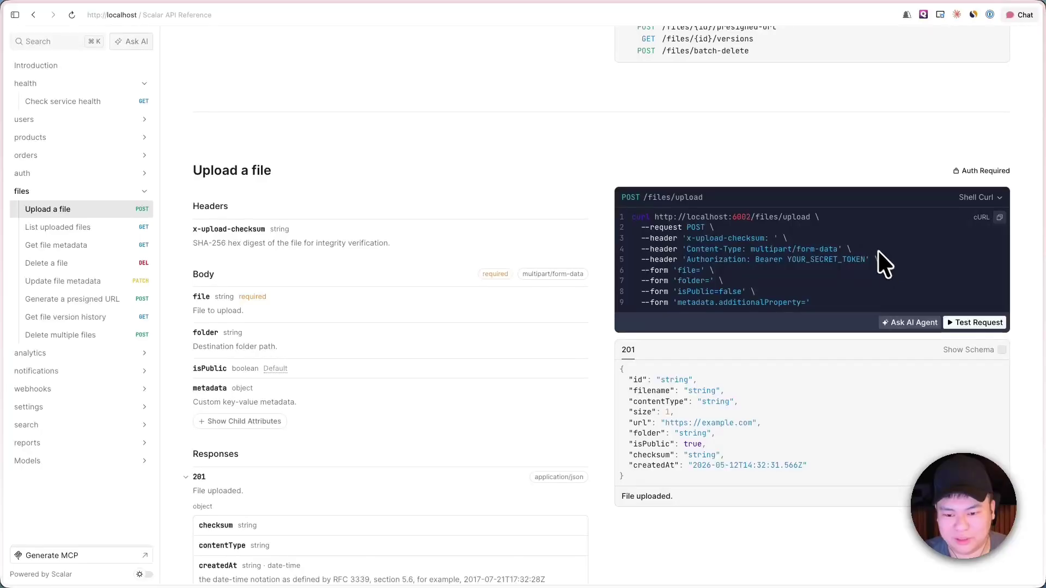
# Open the test request client for the Upload a file endpoint and send the POST request to /files/upload.
pyautogui.click(979, 325)
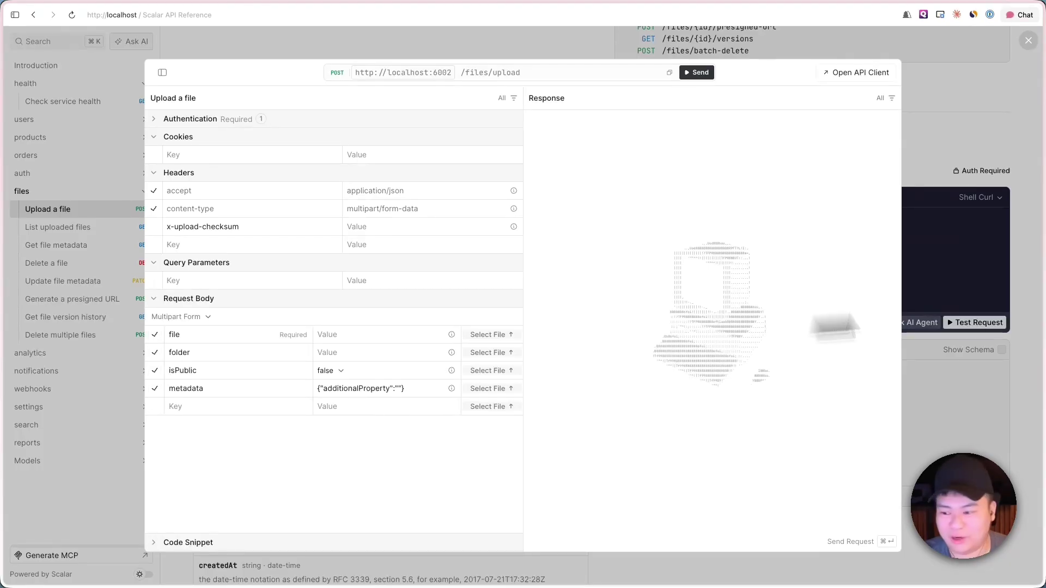
pyautogui.moveTo(1044, 147); pyautogui.dragTo(147, 11)
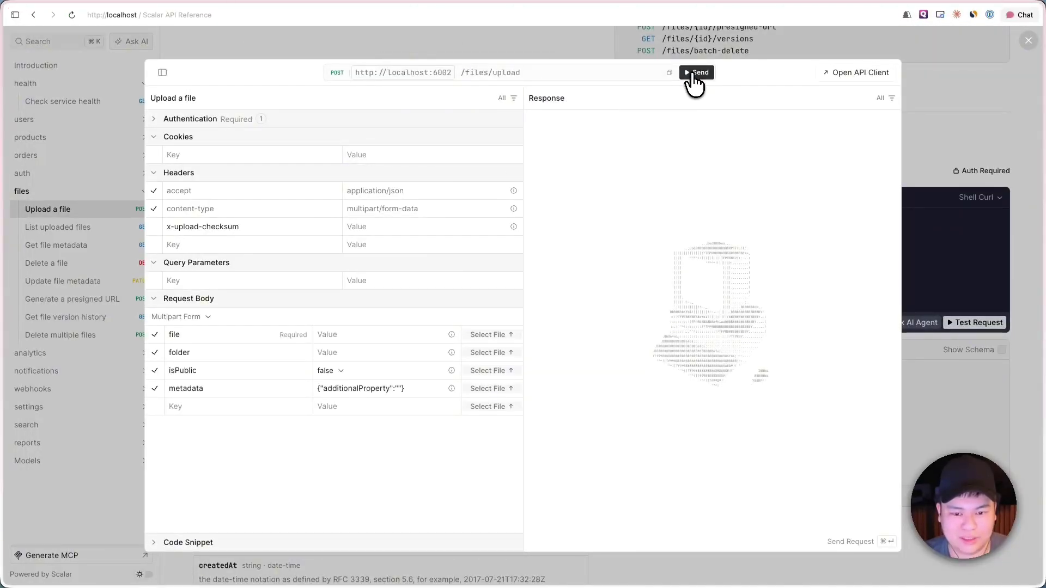
pyautogui.click(696, 77)
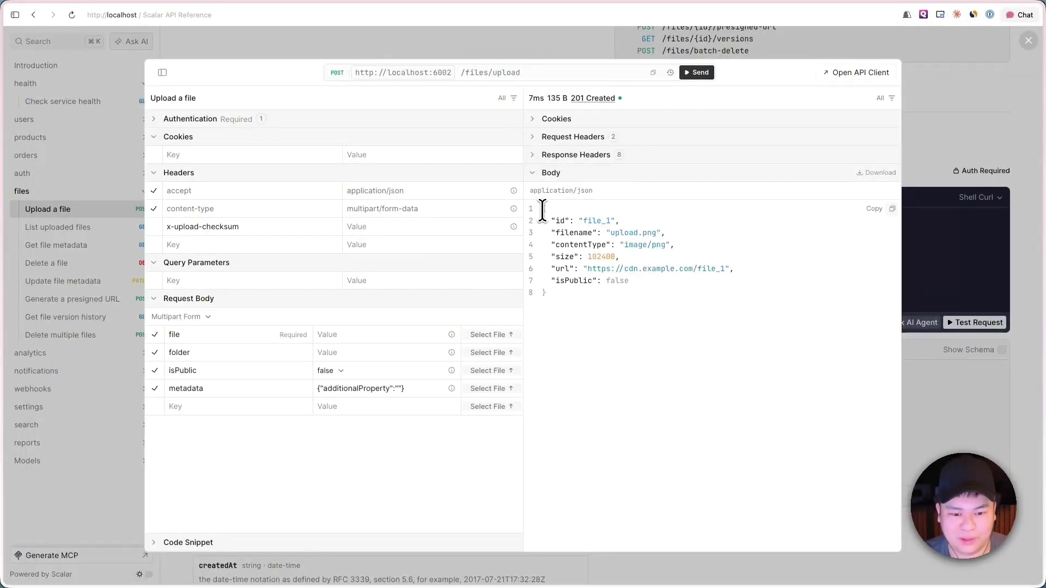
# Inspect the upload response's body, response headers, request headers and cookies, and close the test request client.
pyautogui.moveTo(542, 210); pyautogui.dragTo(556, 322)
pyautogui.click(554, 315)
pyautogui.click(582, 154)
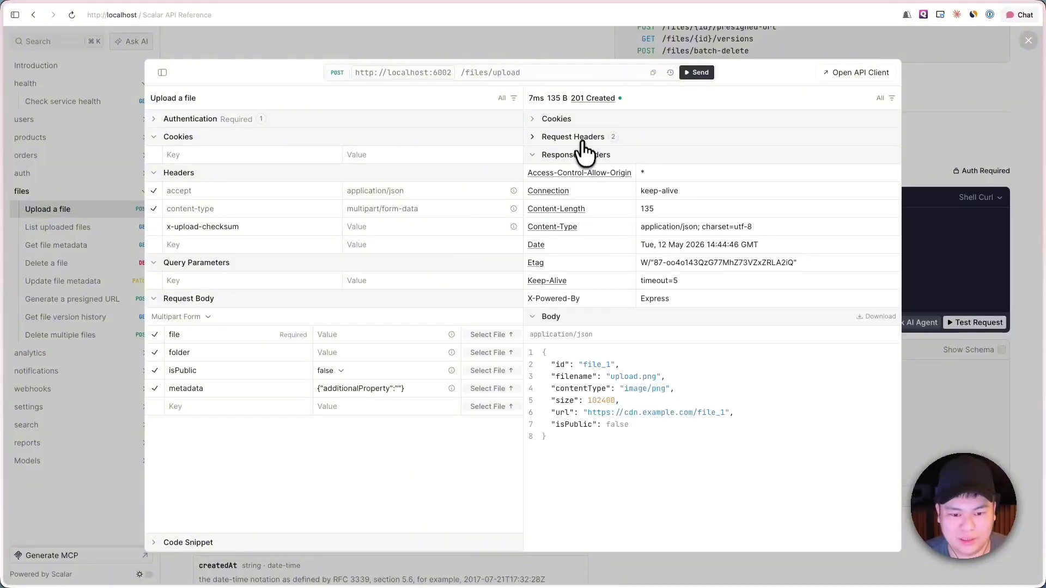
pyautogui.click(582, 138)
pyautogui.click(587, 120)
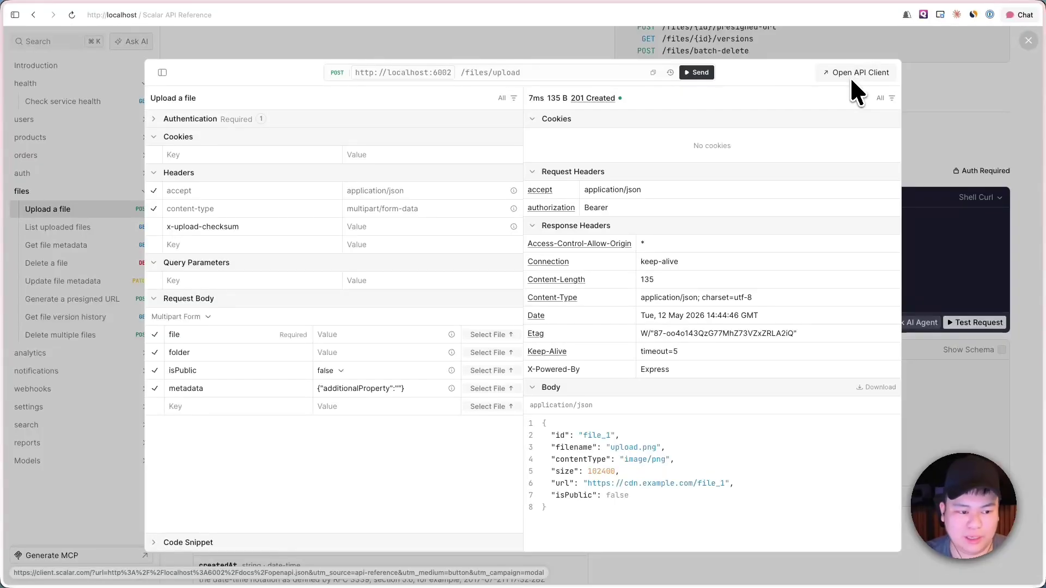
pyautogui.click(918, 112)
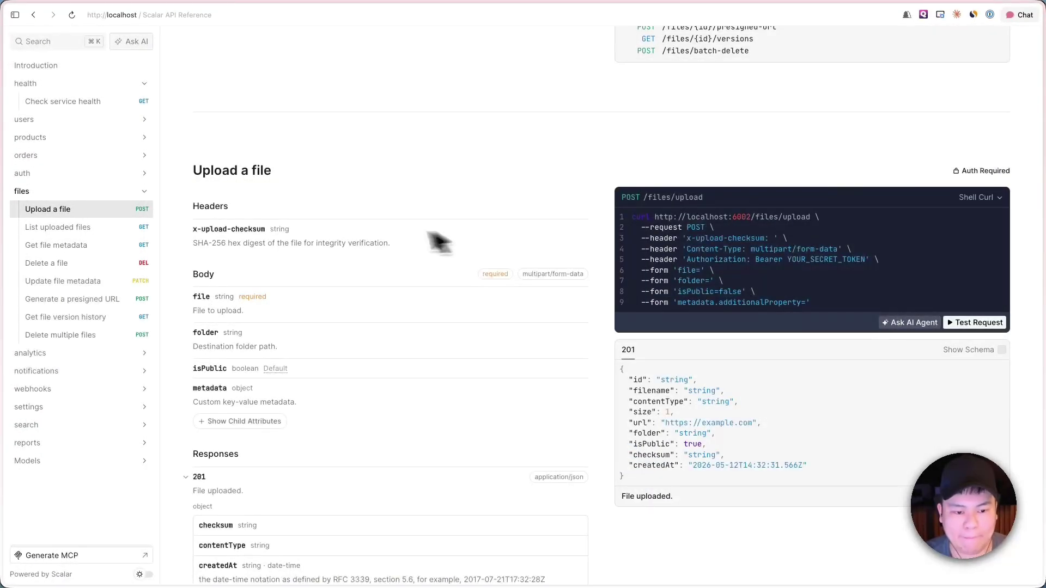
# Return to the reference introduction, jump to the files section, and collapse the files and auth endpoint groups.
pyautogui.scroll(20, 398, 251)
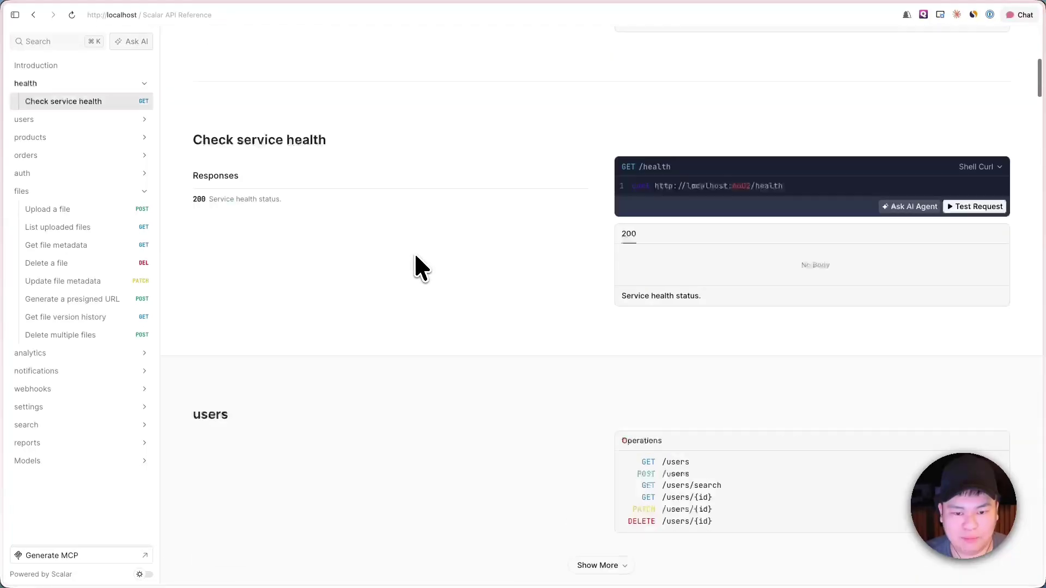
pyautogui.scroll(8, 416, 256)
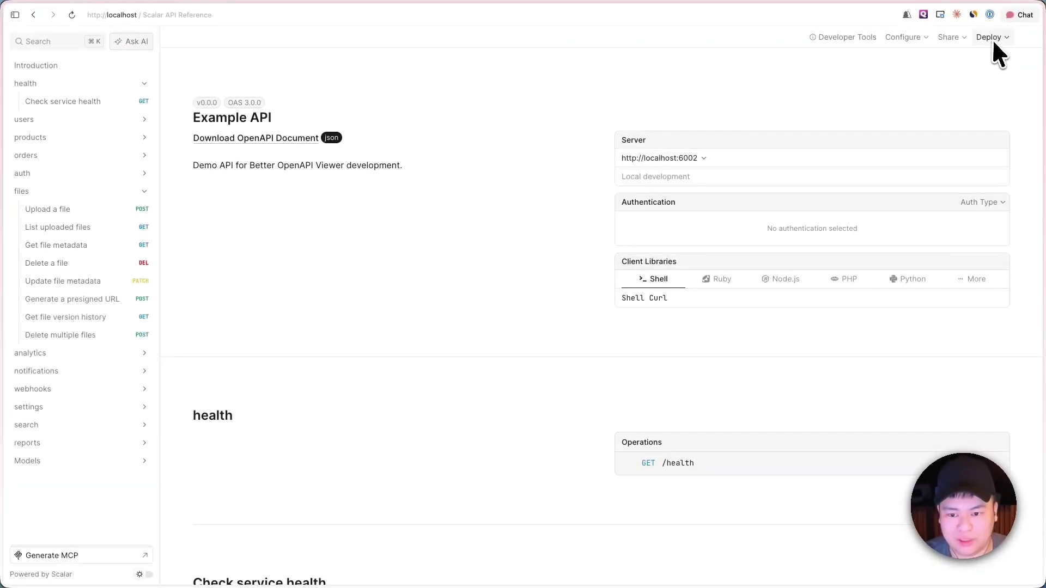
pyautogui.click(60, 192)
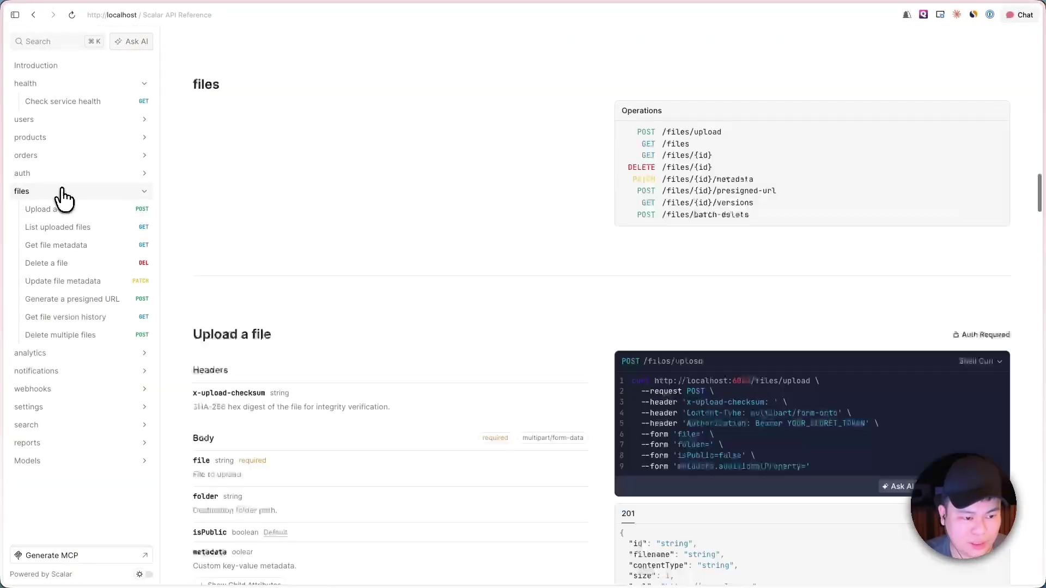
pyautogui.click(143, 191)
pyautogui.click(144, 175)
pyautogui.click(144, 175)
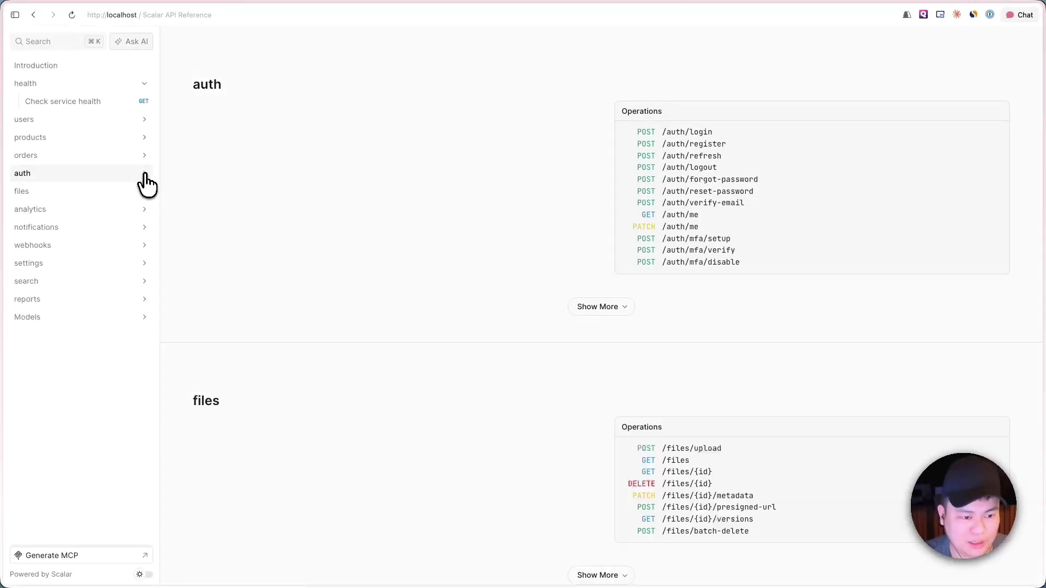
# Expand the orders group, browse its endpoints such as Get shipment tracking and Add an item to an order, and collapse the group.
pyautogui.click(144, 156)
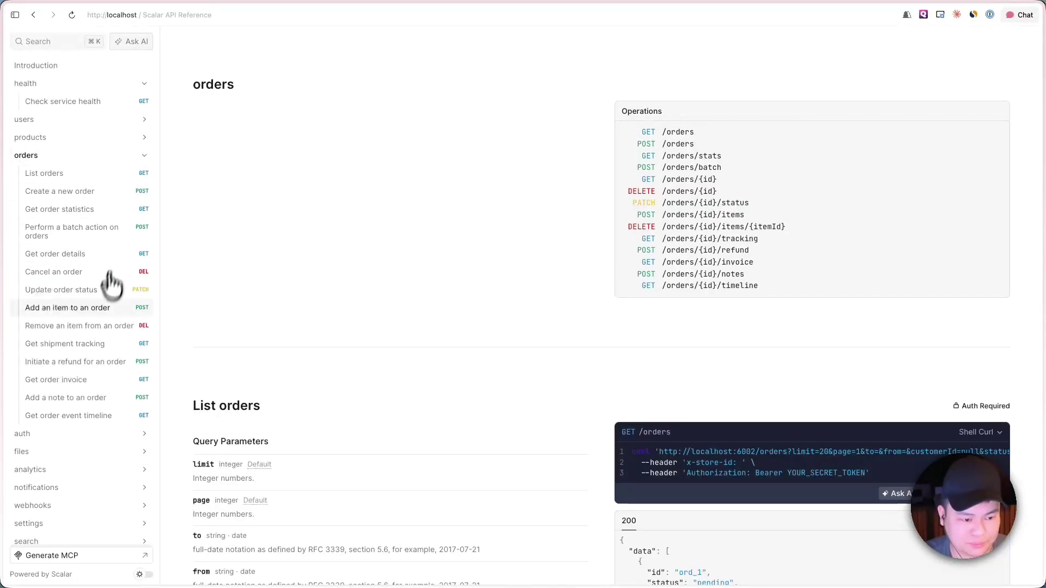
pyautogui.click(89, 345)
pyautogui.click(92, 326)
pyautogui.click(89, 309)
pyautogui.scroll(20, 252, 270)
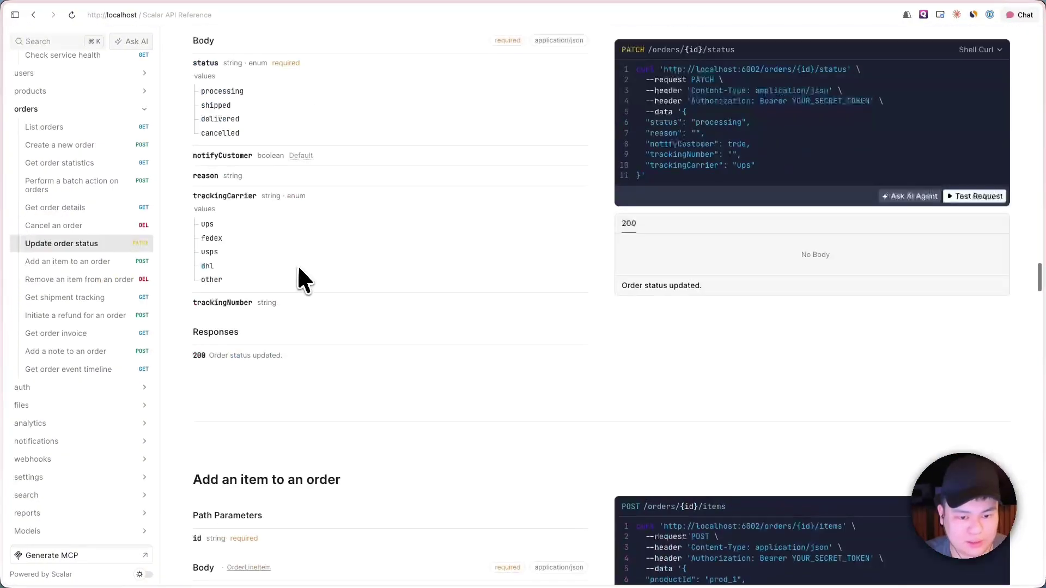
pyautogui.scroll(10, 283, 261)
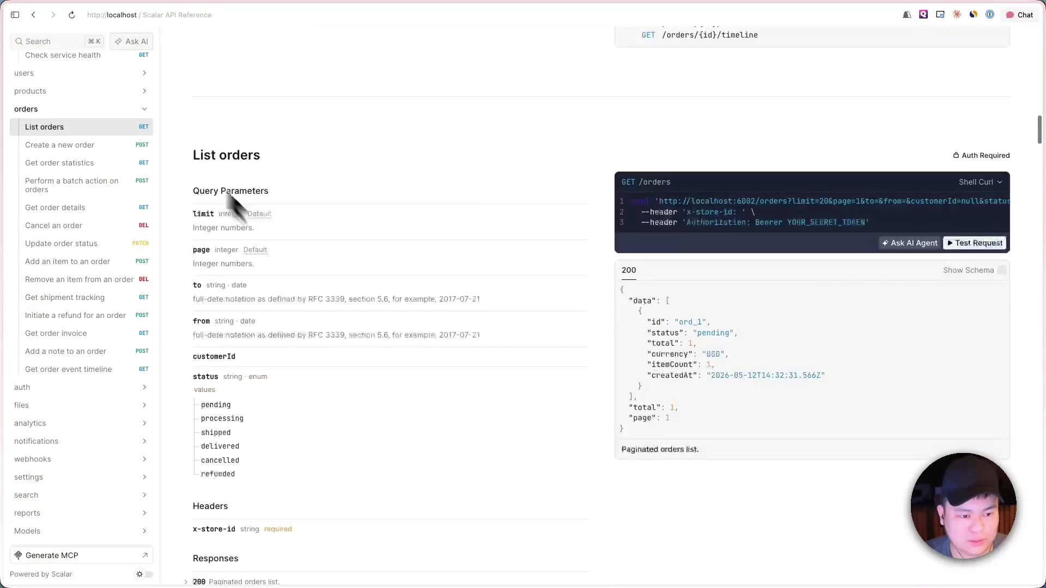
pyautogui.click(143, 110)
pyautogui.click(133, 111)
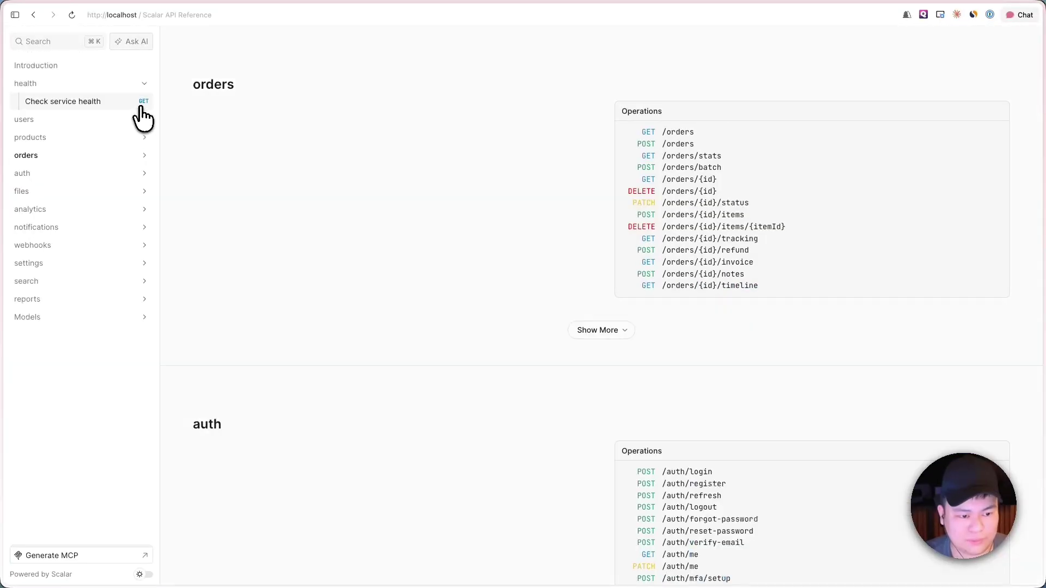
# Look over the operation lists from the introduction down to the orders section and return to the introduction.
pyautogui.scroll(15, 145, 147)
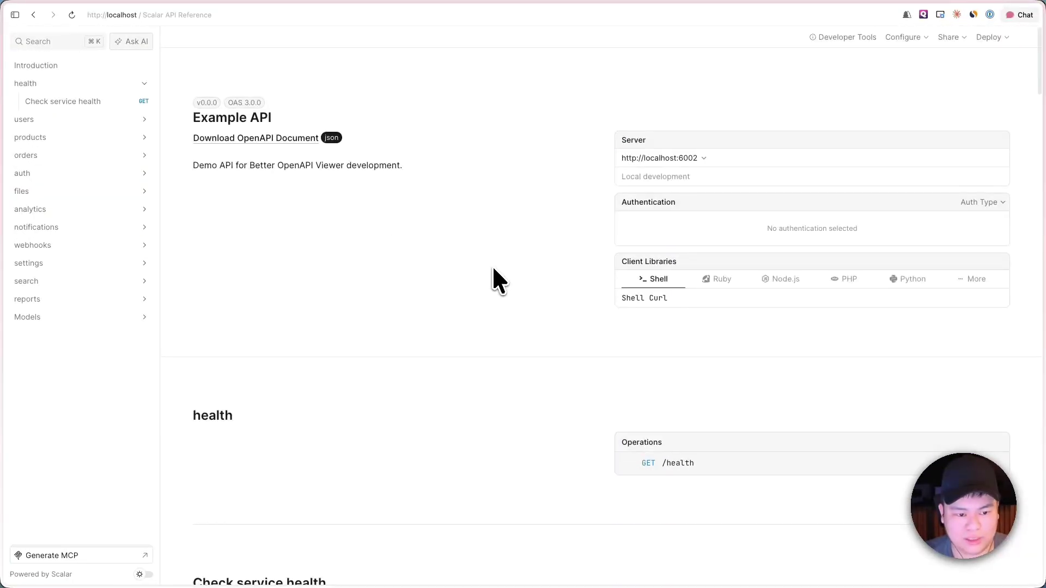
pyautogui.scroll(-20, 479, 269)
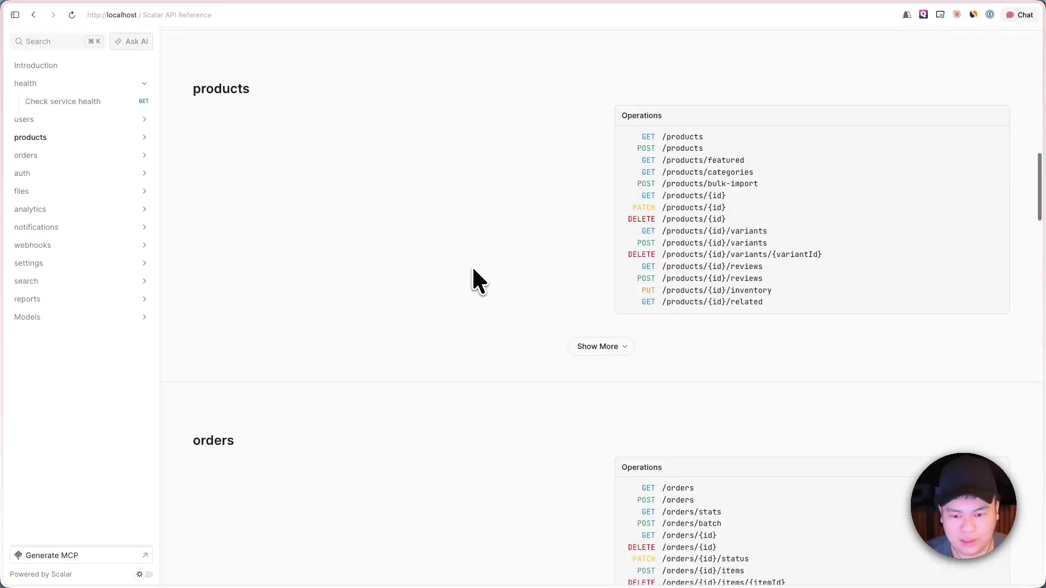
pyautogui.scroll(-5, 472, 273)
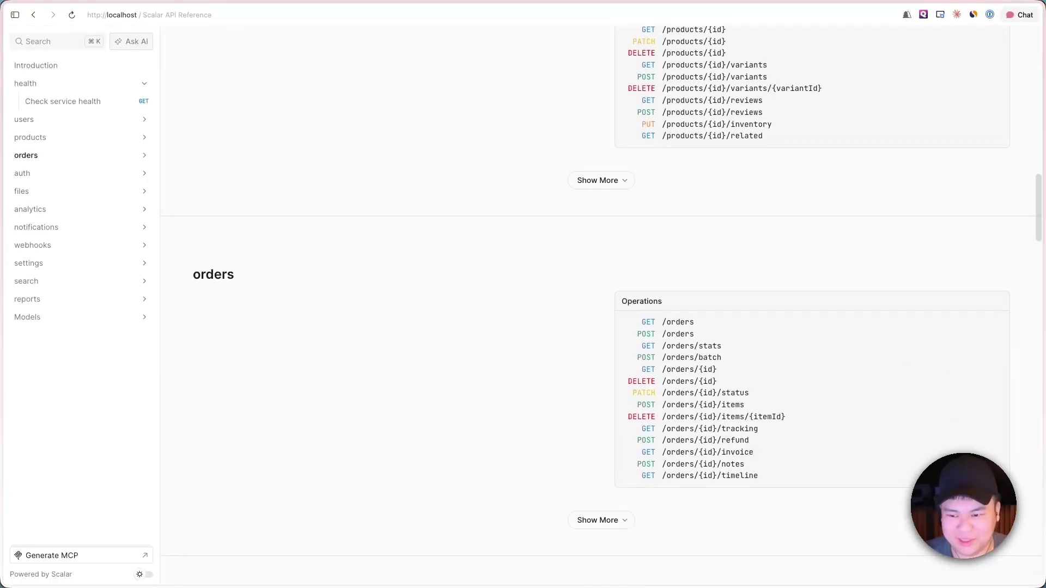
pyautogui.press('super+Tab')
pyautogui.moveTo(82, 2)
pyautogui.mouseDown()
pyautogui.moveTo(109, 12)
pyautogui.moveTo(91, 10)
pyautogui.mouseUp()
pyautogui.press('super+Tab')
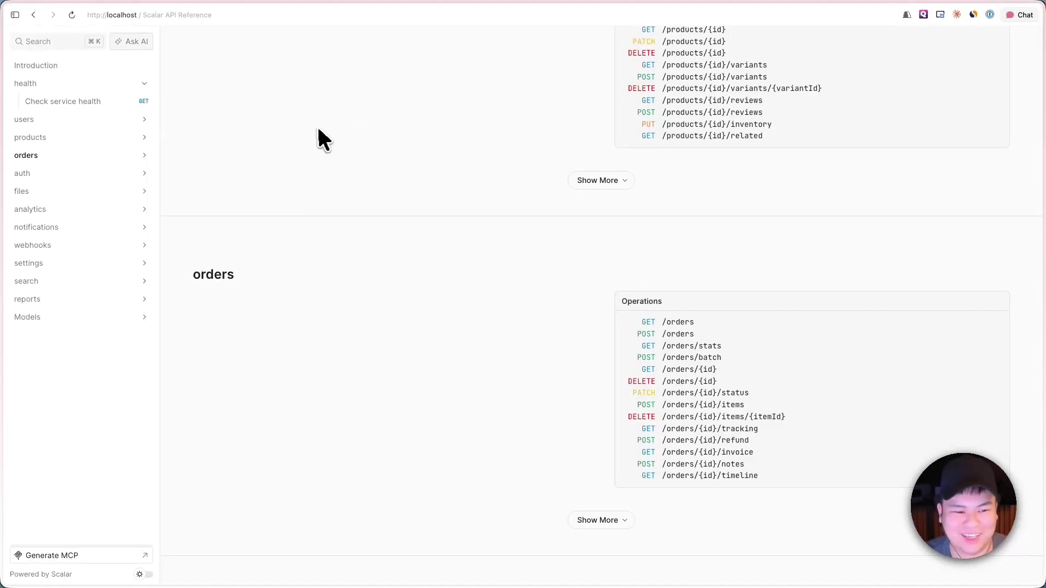
pyautogui.scroll(3, 337, 281)
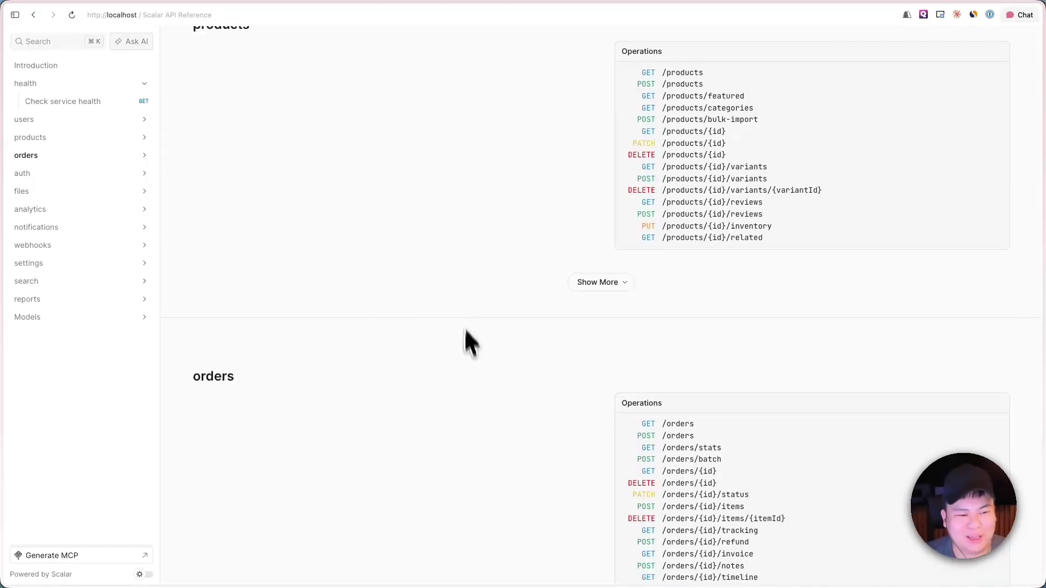
pyautogui.scroll(5, 461, 345)
pyautogui.scroll(20, 460, 344)
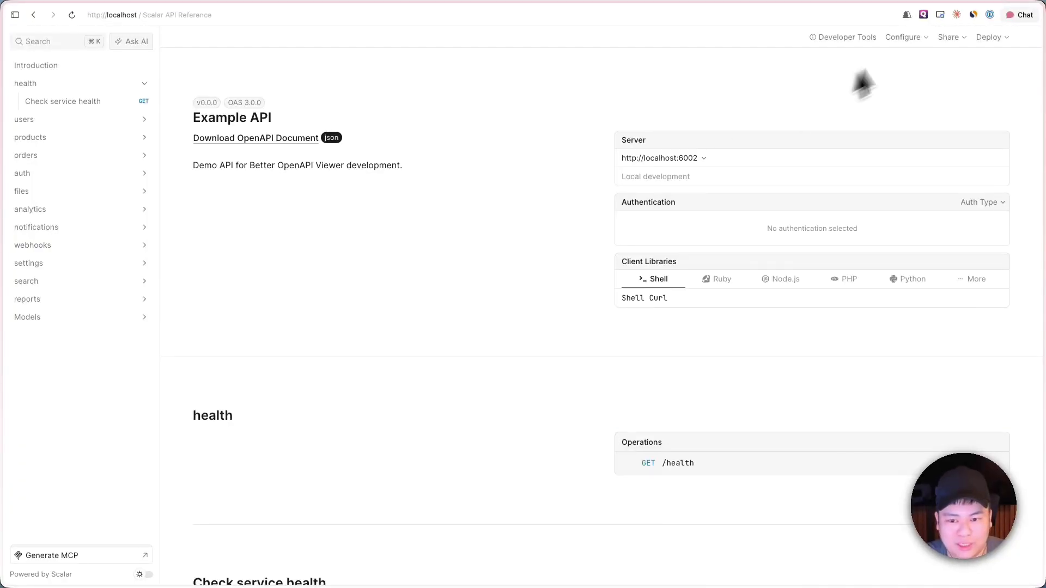
# Review the theme, layout and layout options in the Scalar configuration and close it.
pyautogui.click(908, 38)
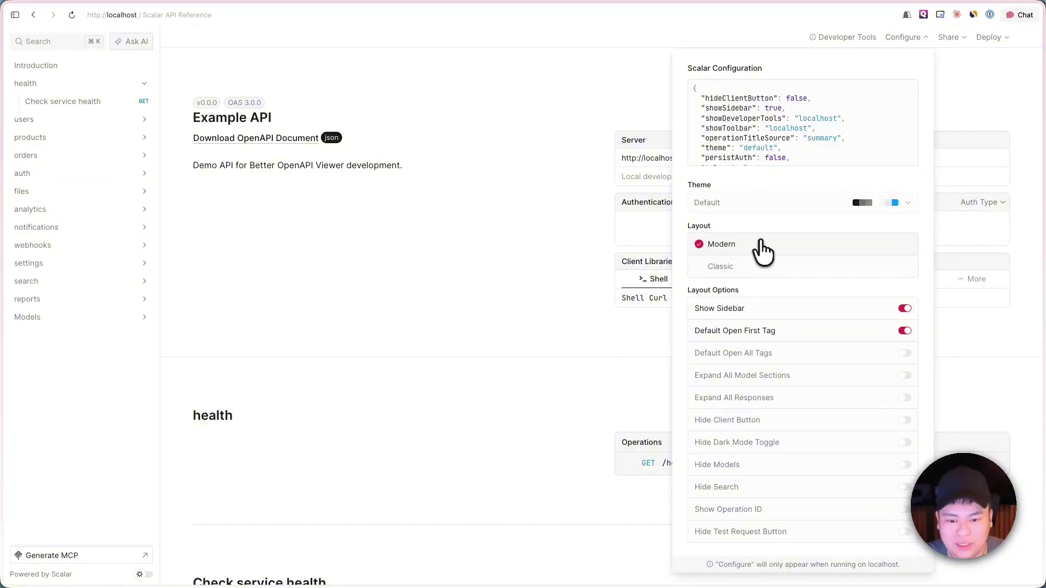
pyautogui.scroll(-2, 762, 250)
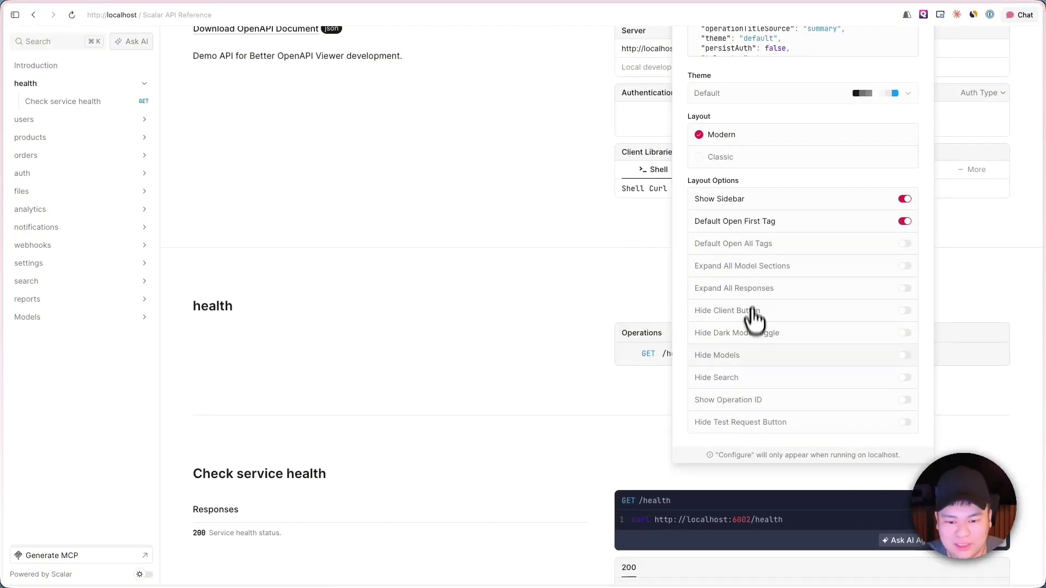
pyautogui.click(578, 300)
pyautogui.scroll(2, 573, 292)
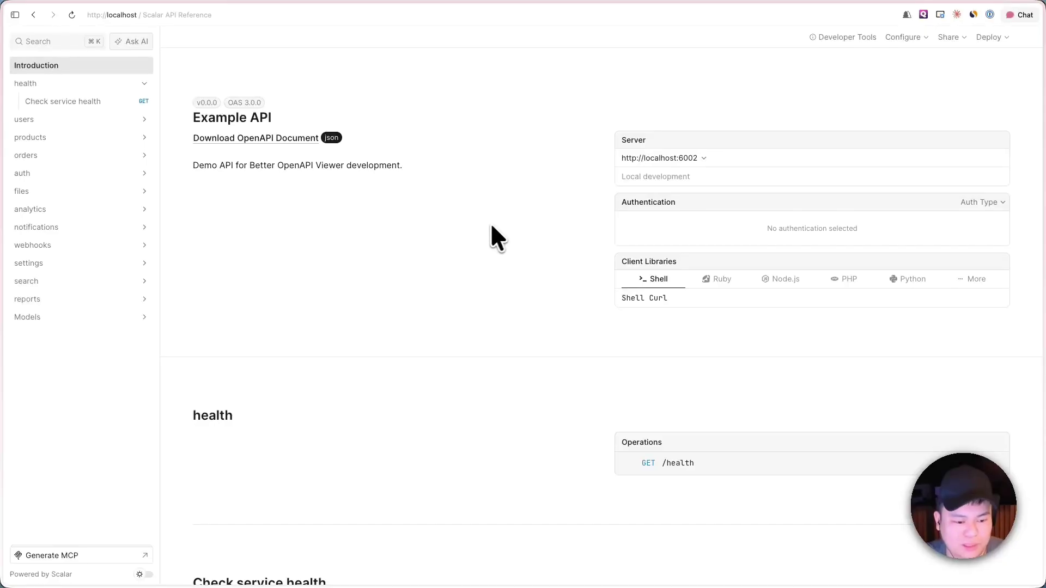
# Try the API reference in dark mode and switch back to light mode.
pyautogui.click(144, 575)
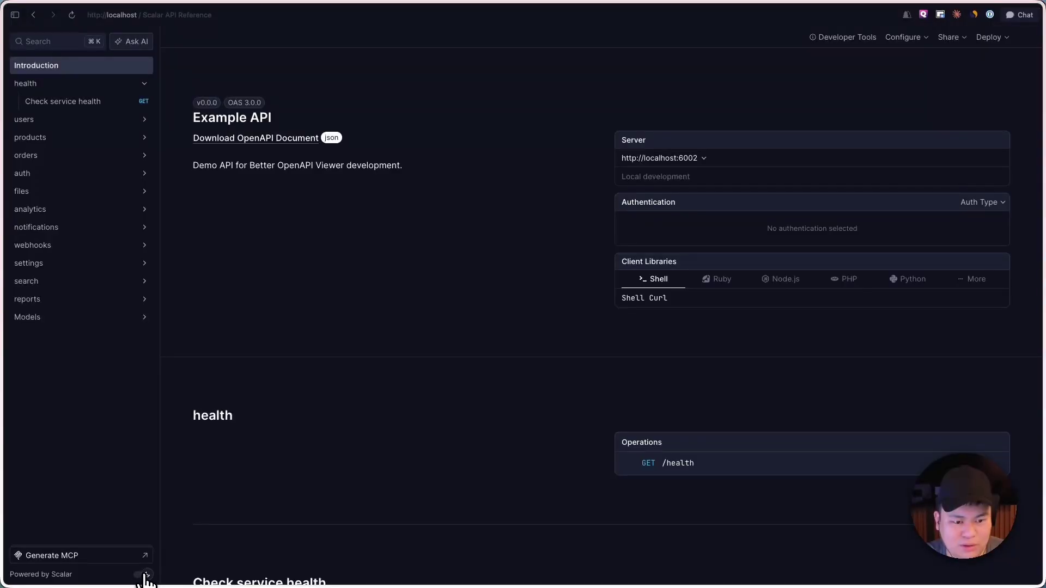
pyautogui.click(145, 575)
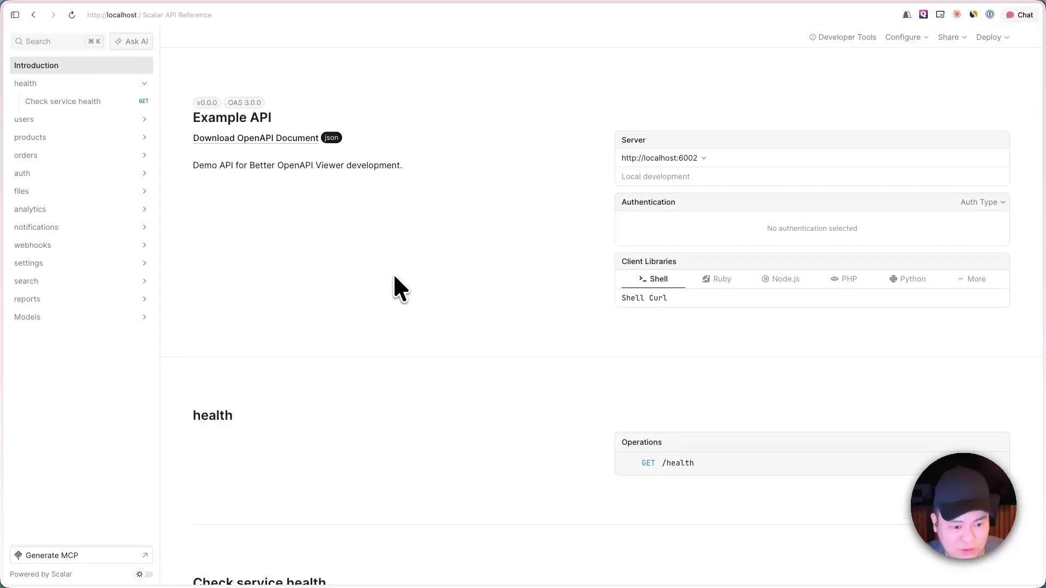
# Switch to the Example API page with the Better OpenAPI Viewer and hide the browser sidebar.
pyautogui.press('super+s')
pyautogui.click(132, 152)
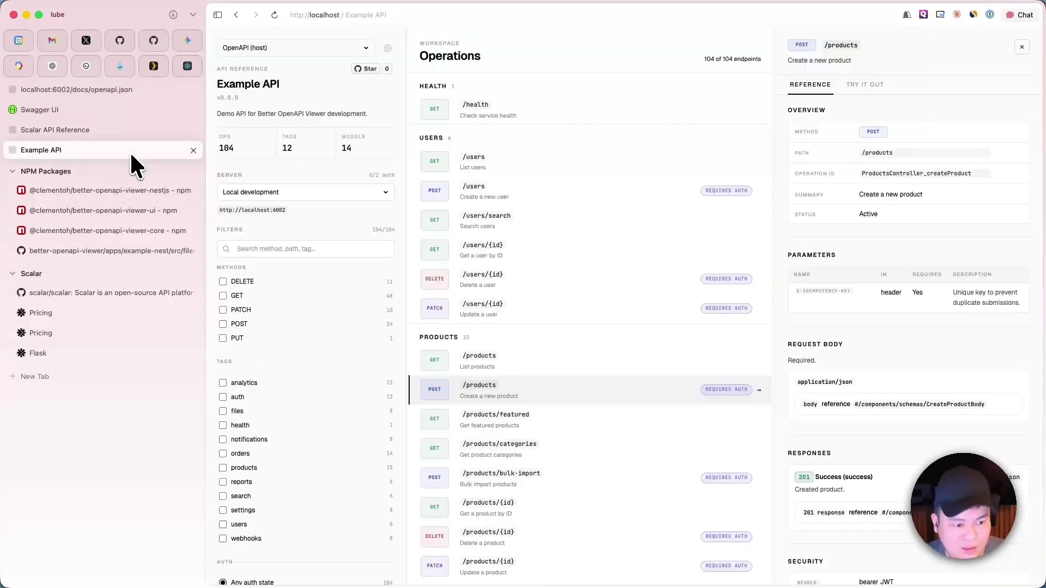
pyautogui.press('super+s')
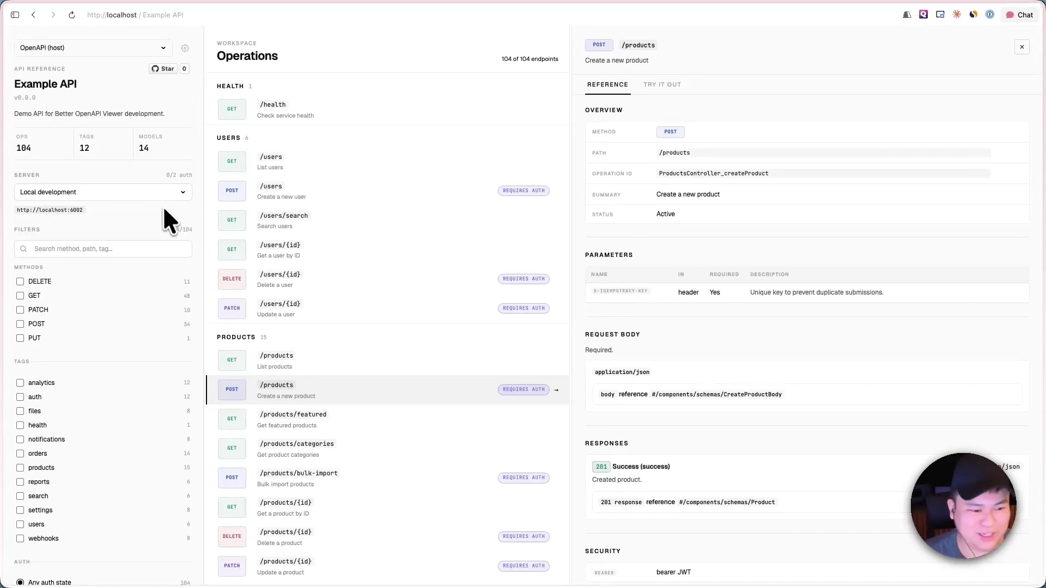
# Open the files.controller.ts page of the better-openapi-viewer repository on GitHub and examine the decorators describing the file upload endpoint.
pyautogui.press('super+s')
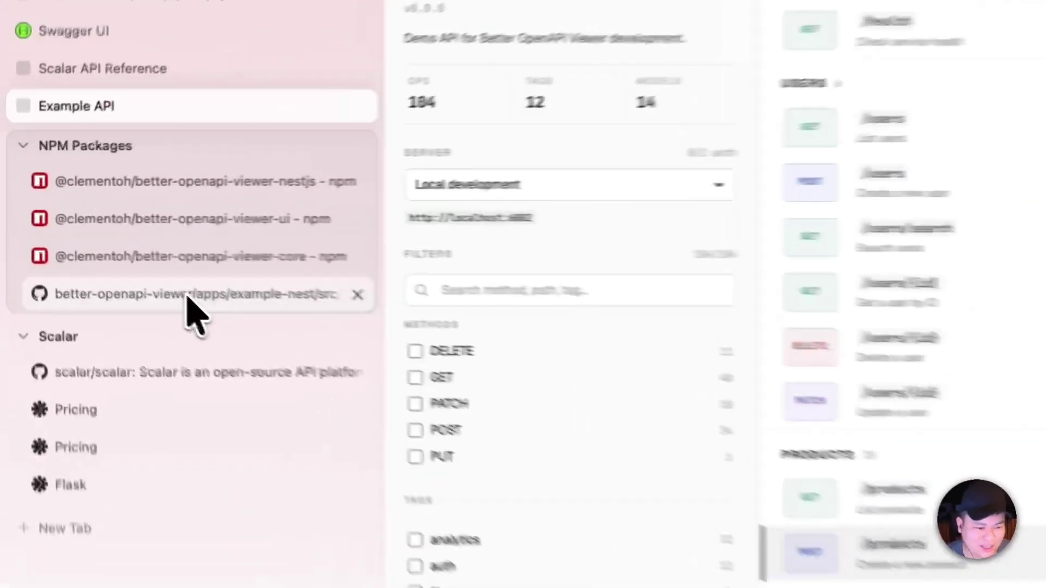
pyautogui.click(109, 247)
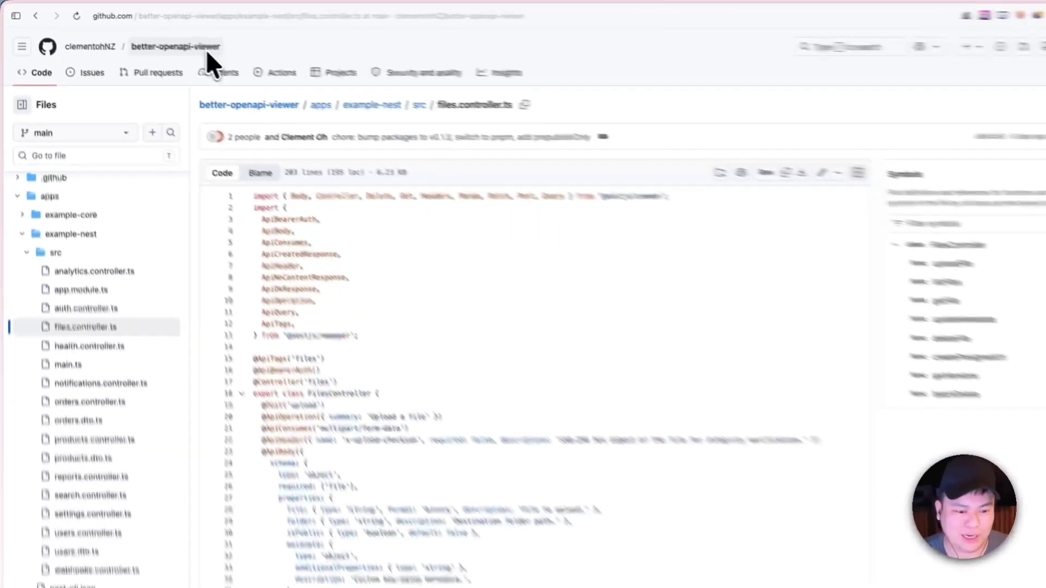
pyautogui.scroll(-3, 322, 231)
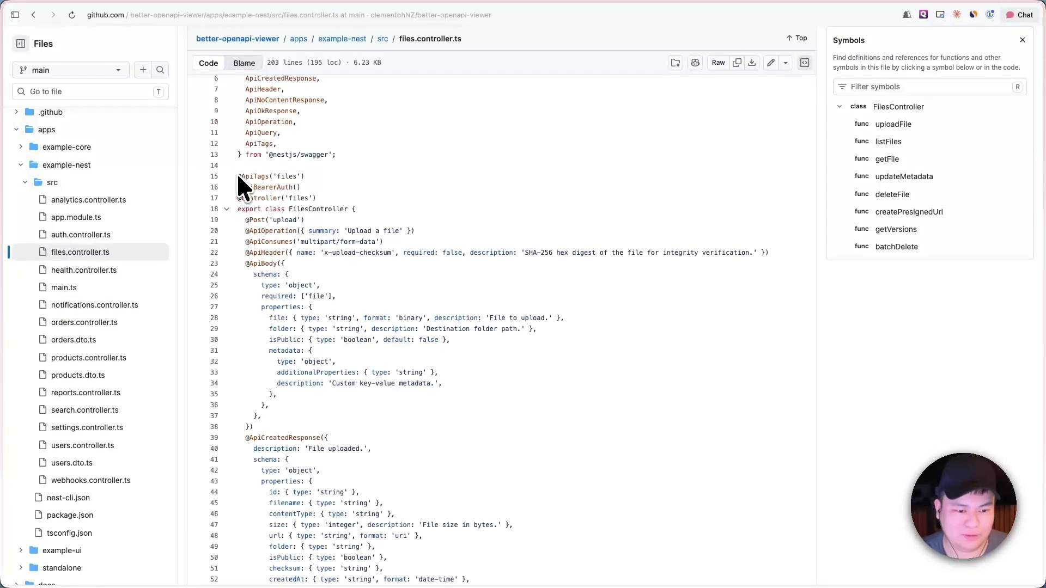
pyautogui.moveTo(236, 173); pyautogui.dragTo(310, 428)
pyautogui.click(311, 428)
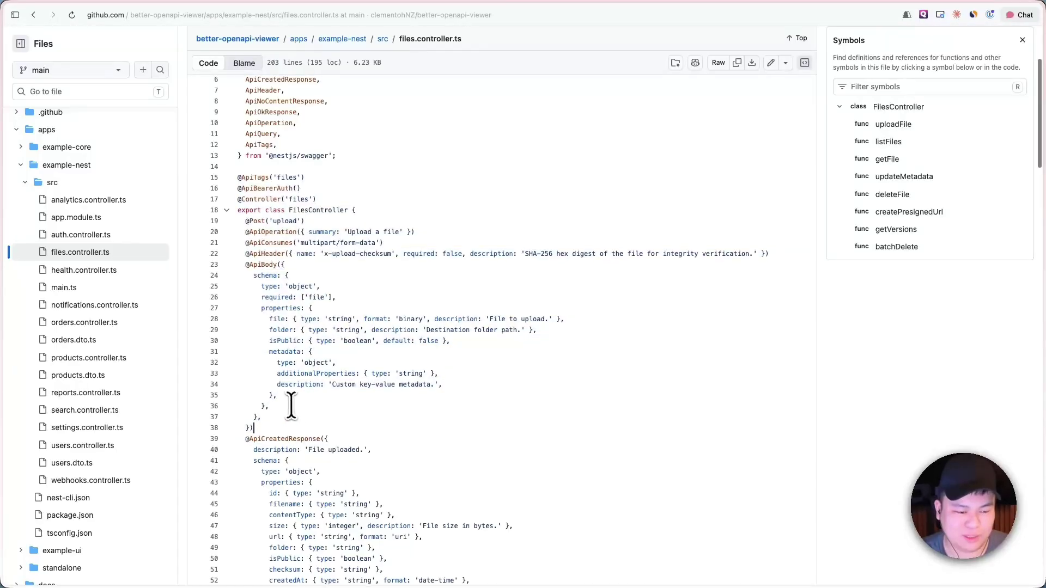
pyautogui.scroll(5, 292, 406)
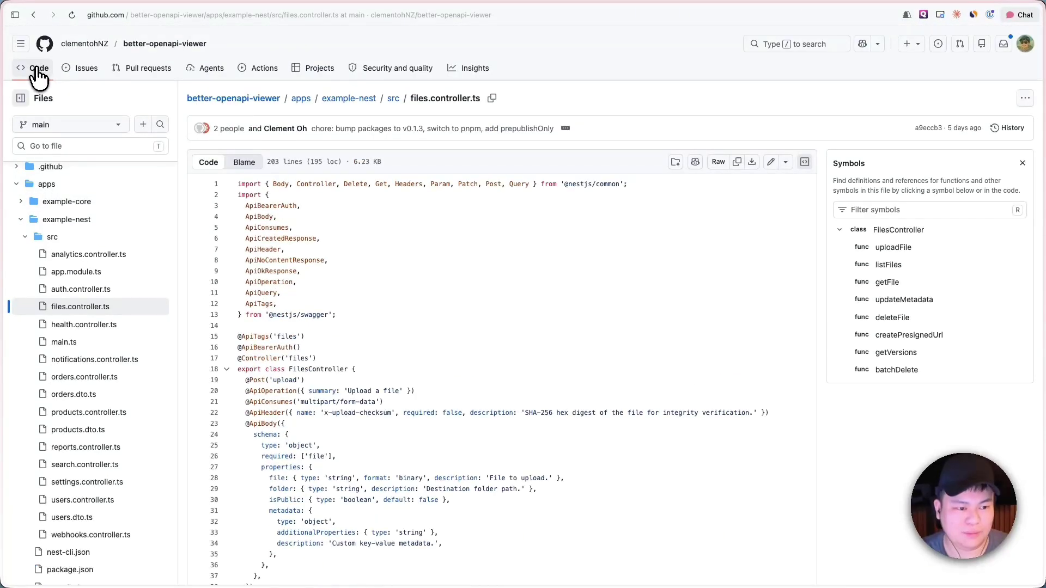
# Open the better-openapi-viewer repository's main page and review the README introduction and table of contents.
pyautogui.click(38, 74)
pyautogui.scroll(-3, 285, 227)
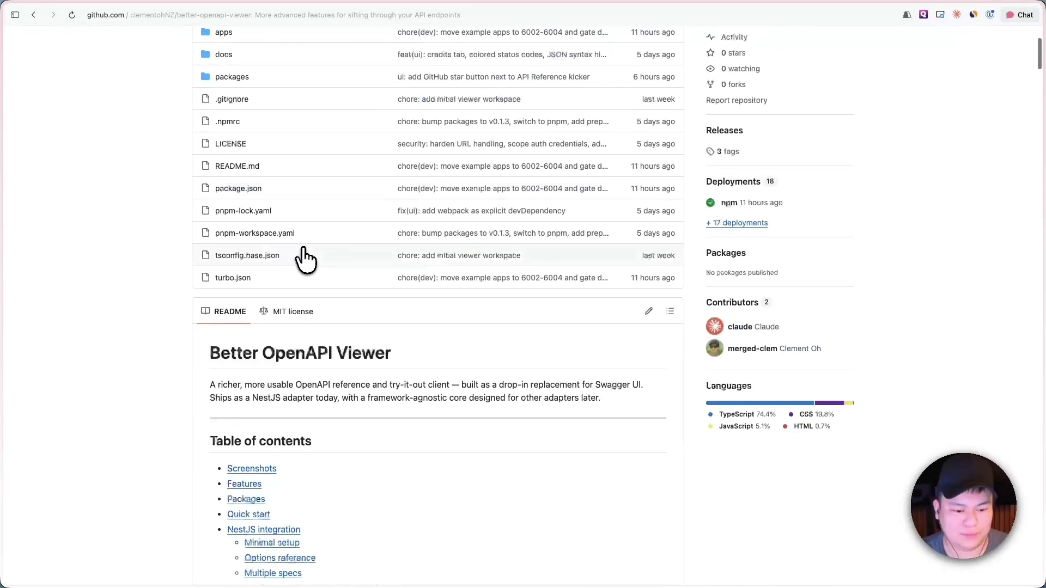
pyautogui.scroll(-4, 216, 362)
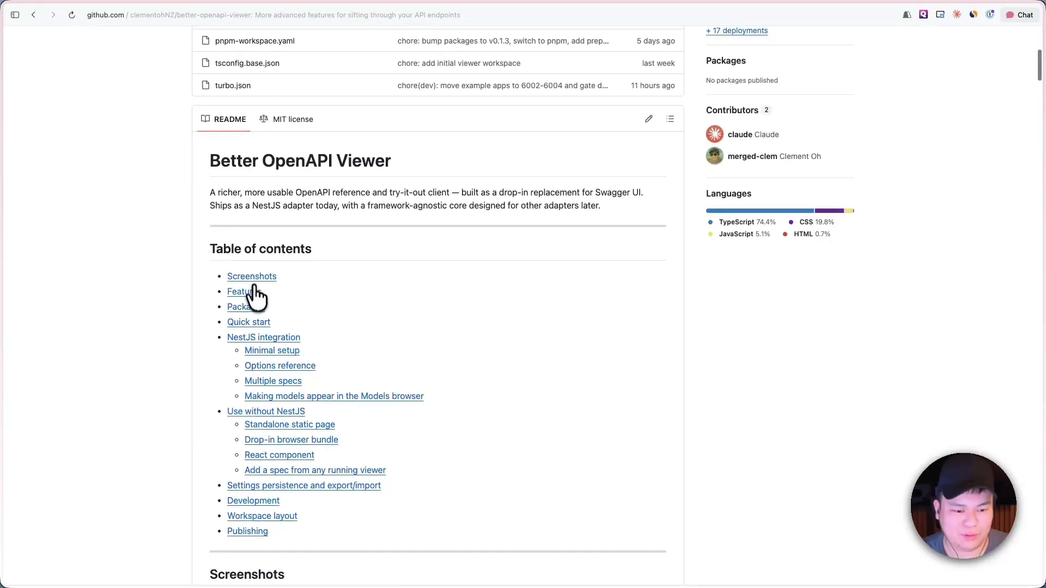
pyautogui.scroll(-2, 256, 297)
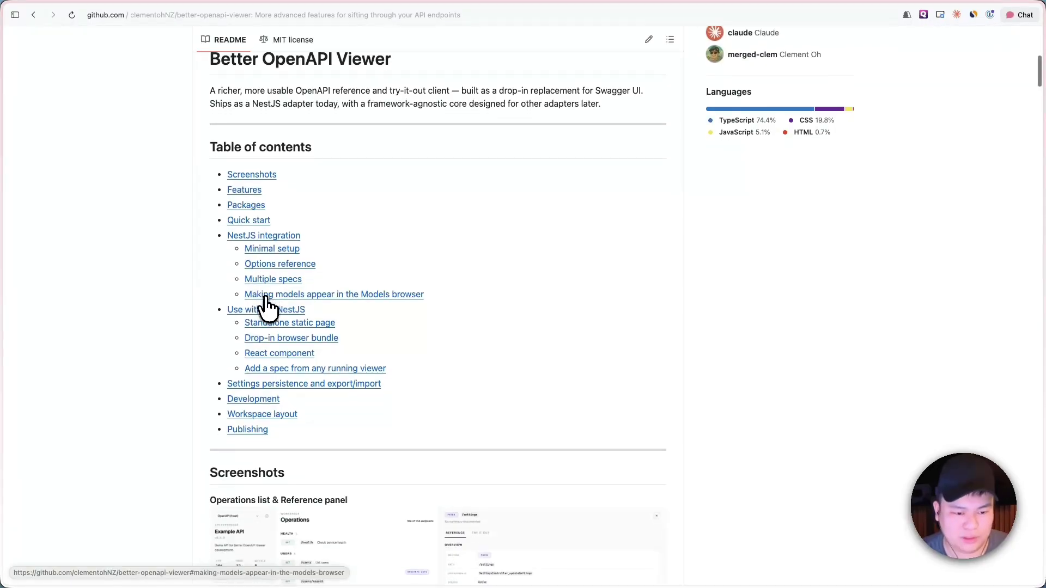
pyautogui.scroll(-1, 267, 306)
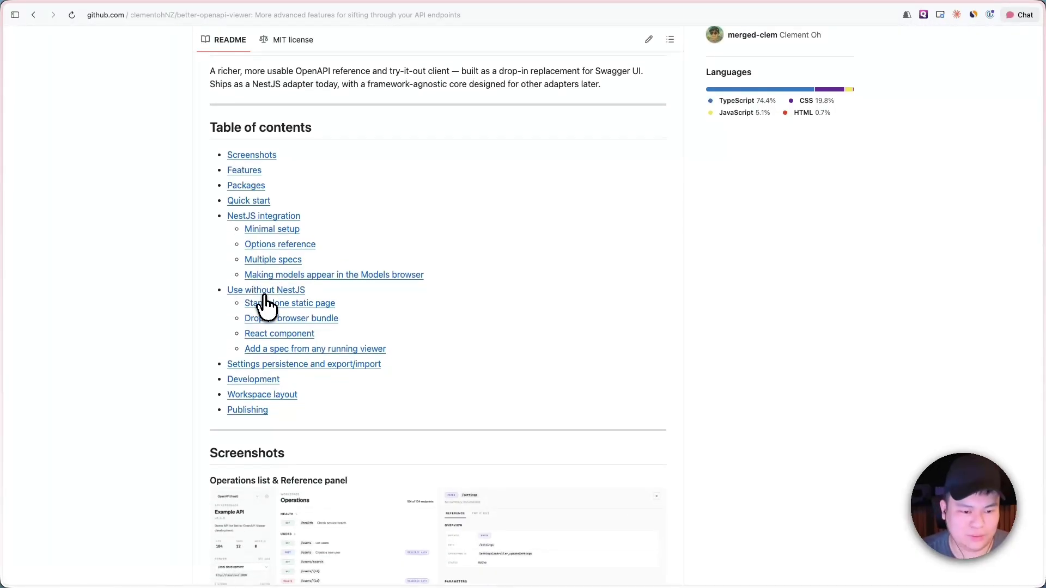
# Examine the README screenshots of the operations list, request testing, server settings and cookie settings.
pyautogui.scroll(-5, 333, 274)
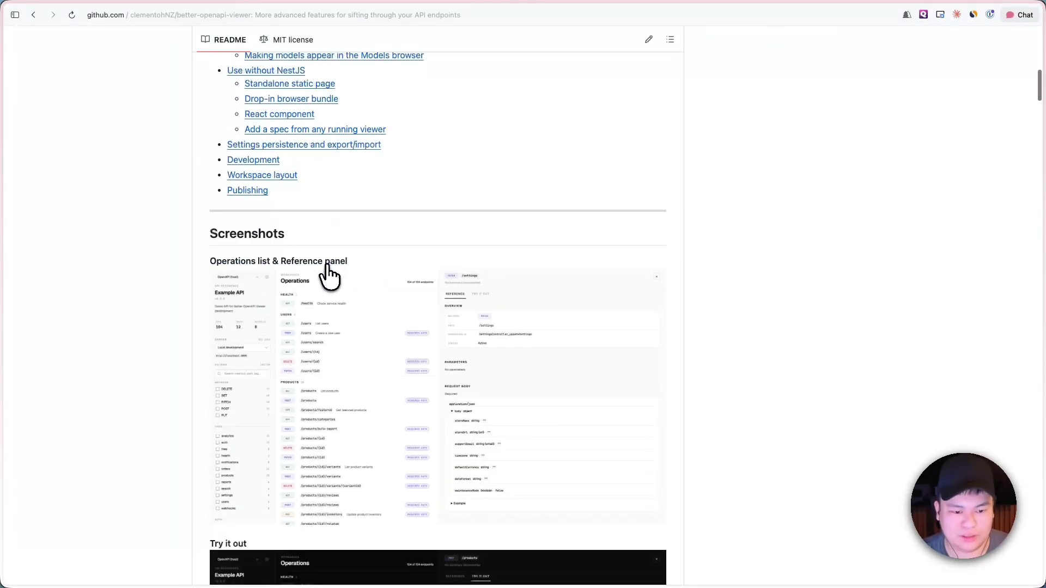
pyautogui.scroll(-8, 327, 308)
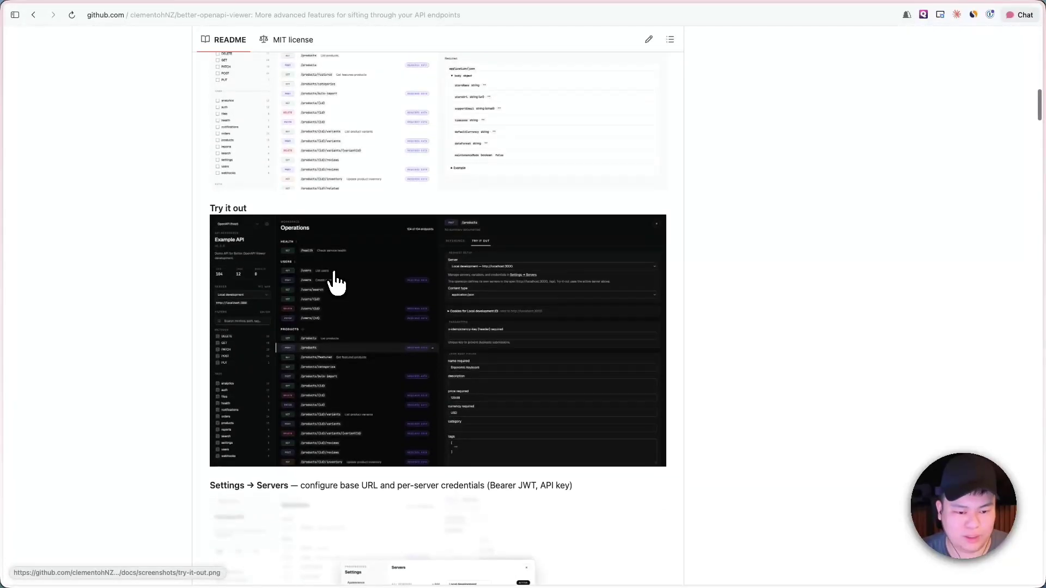
pyautogui.scroll(-4, 457, 348)
pyautogui.scroll(-7, 431, 352)
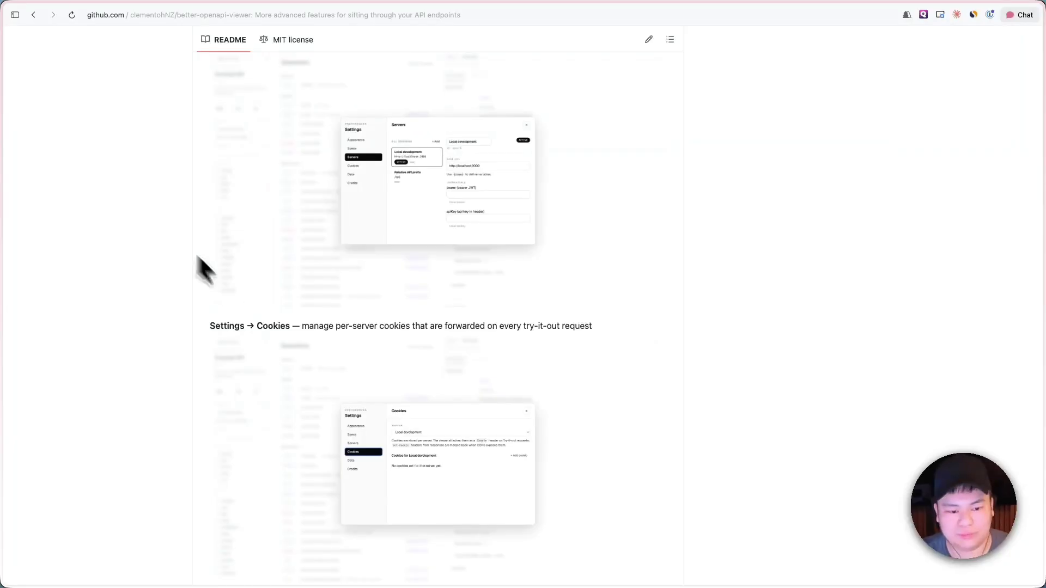
pyautogui.moveTo(210, 327); pyautogui.dragTo(332, 325)
pyautogui.click(332, 326)
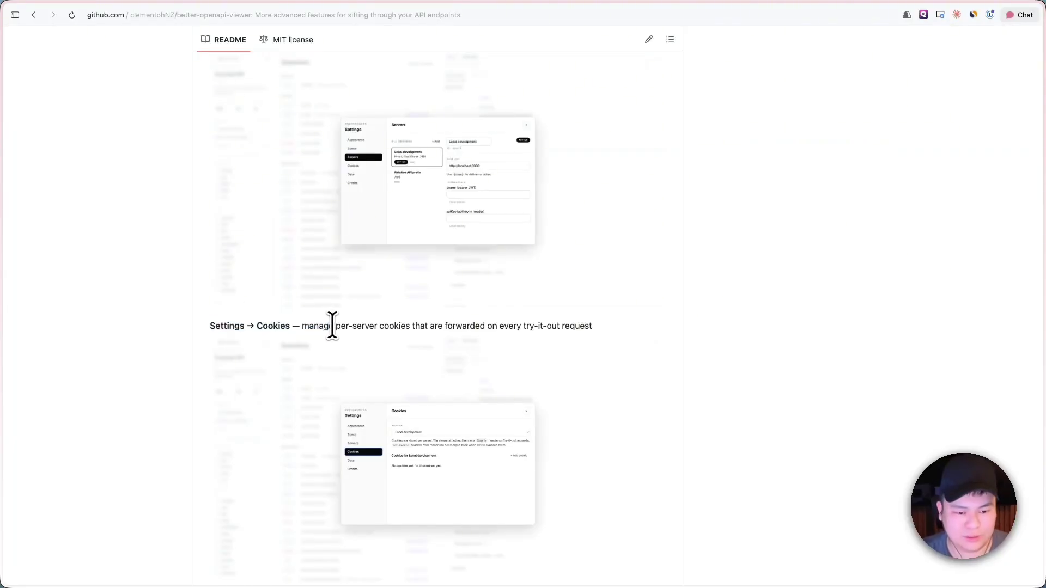
pyautogui.scroll(10, 357, 332)
# Return to the Example API page and check the spec selector's options without changing the selected spec.
pyautogui.press('super+s')
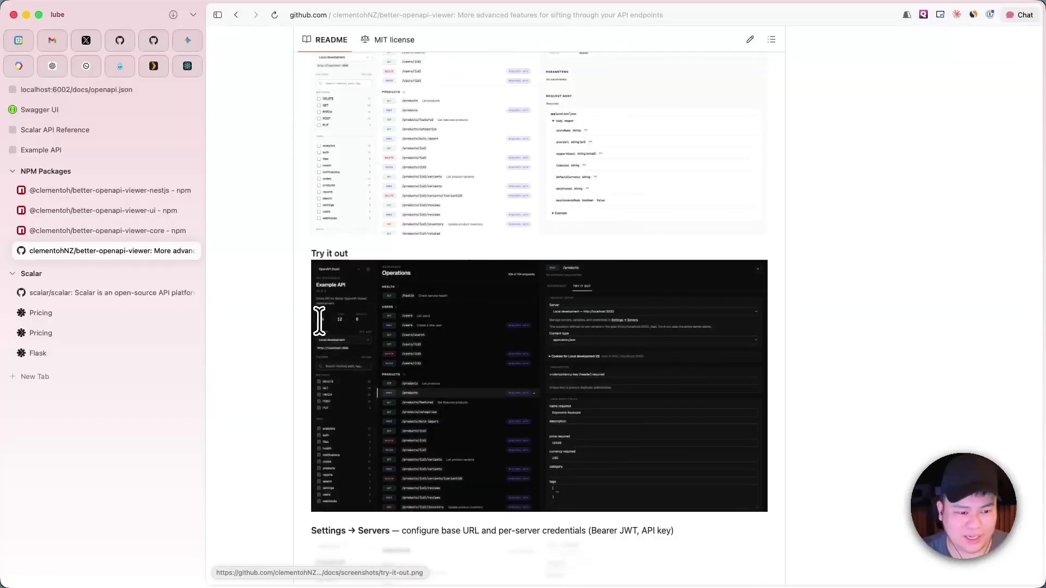
pyautogui.click(52, 148)
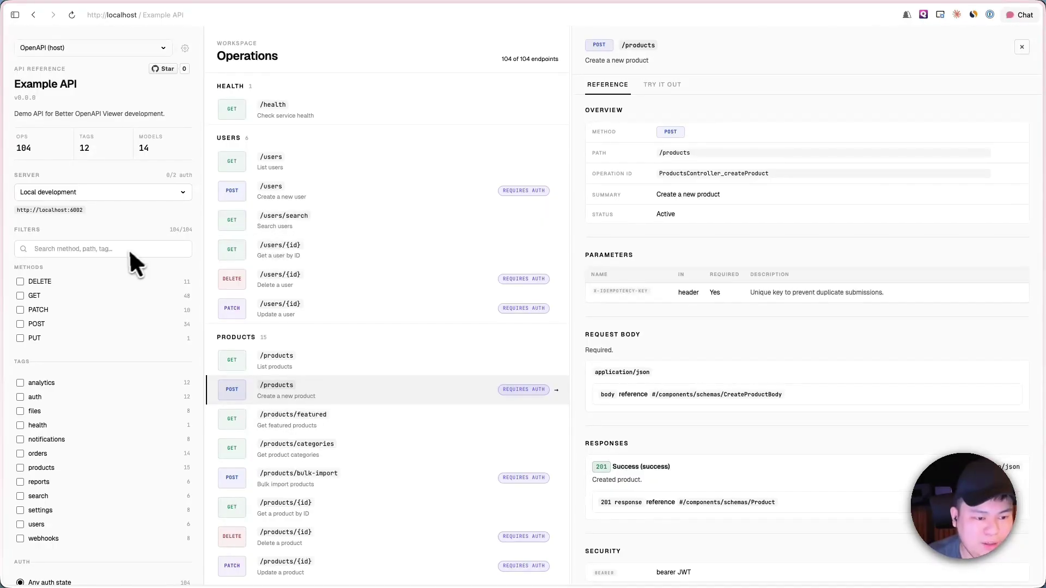
pyautogui.click(94, 49)
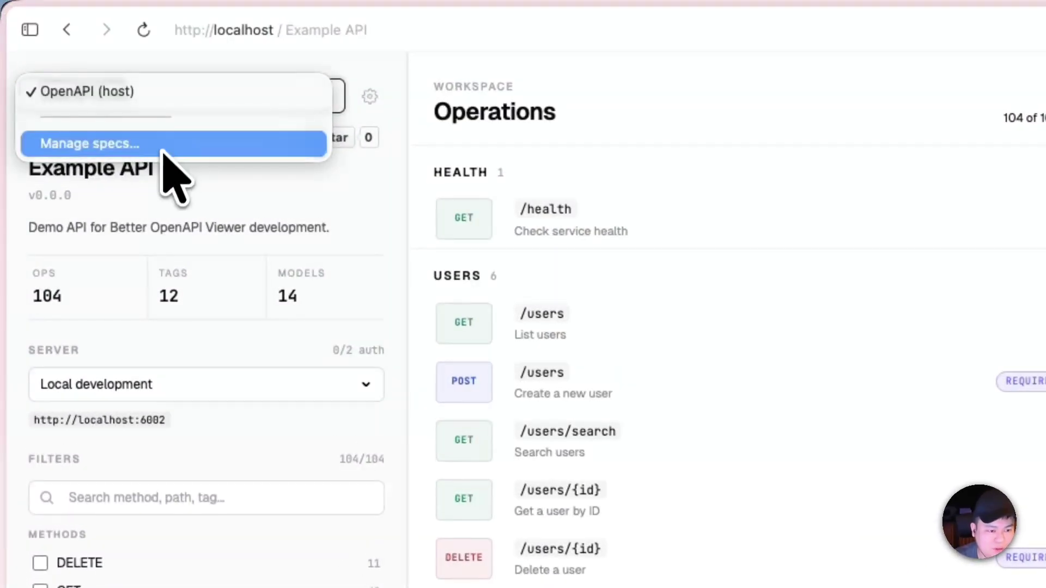
pyautogui.click(376, 144)
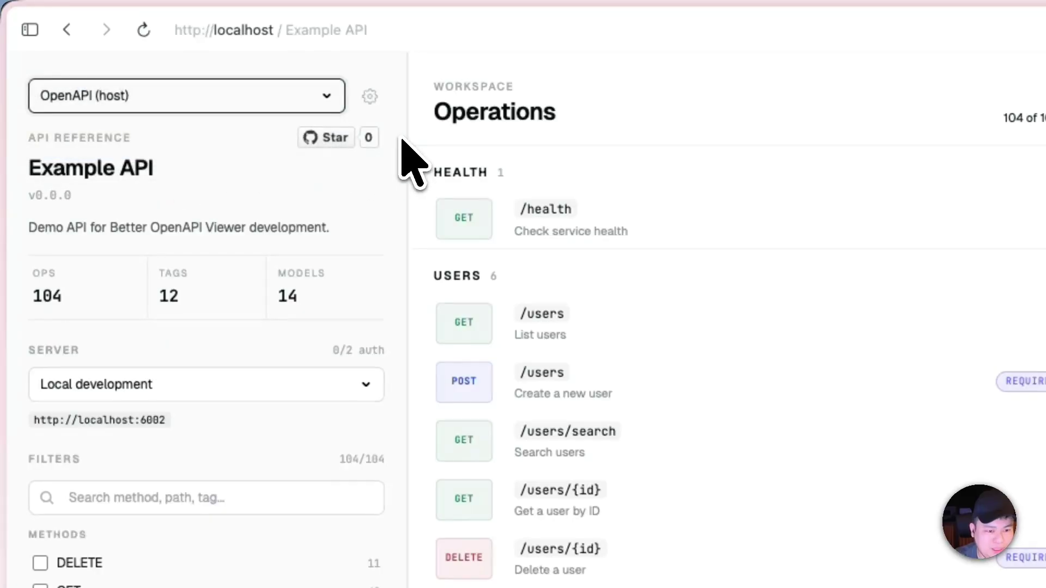
# Review the Specs, Servers, Cookies and Data sections of the viewer's settings and close the settings.
pyautogui.click(370, 97)
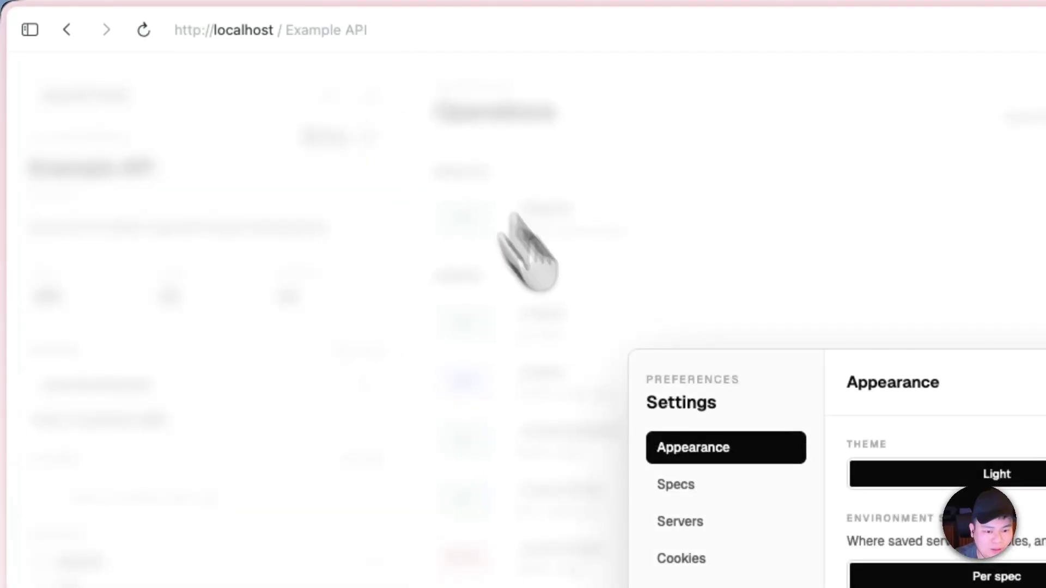
pyautogui.click(676, 485)
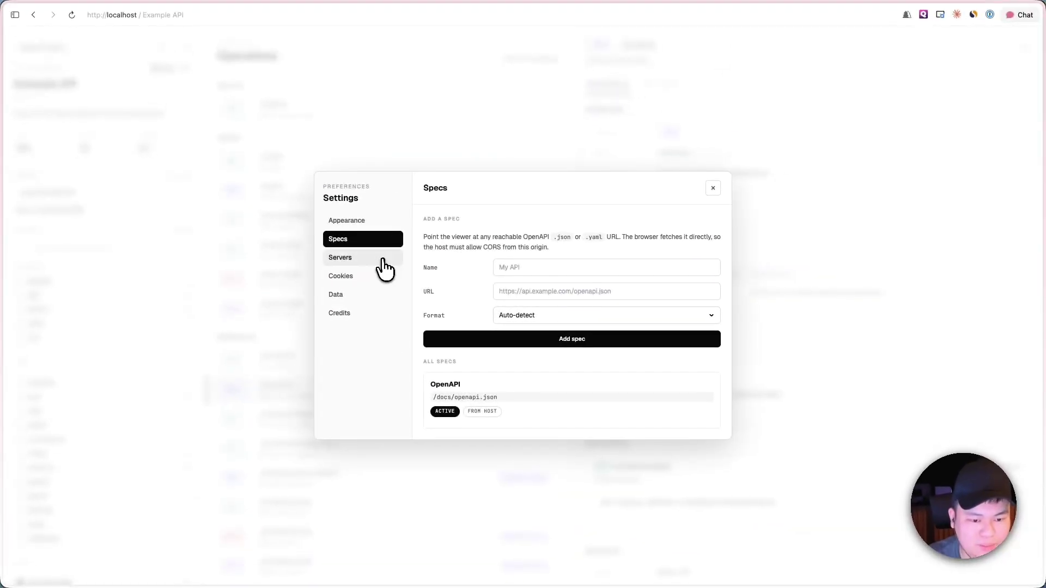
pyautogui.click(384, 266)
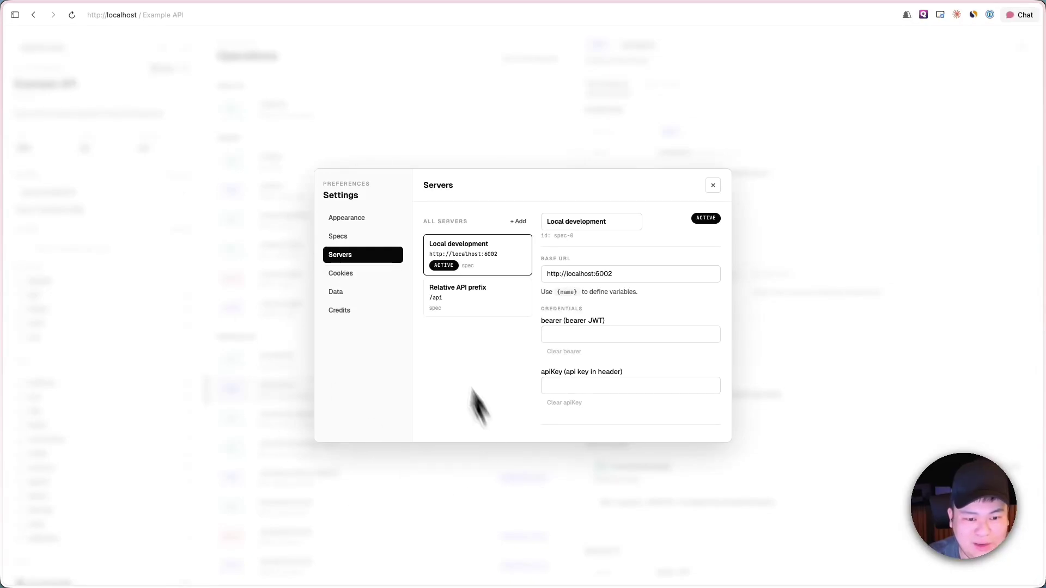
pyautogui.click(335, 275)
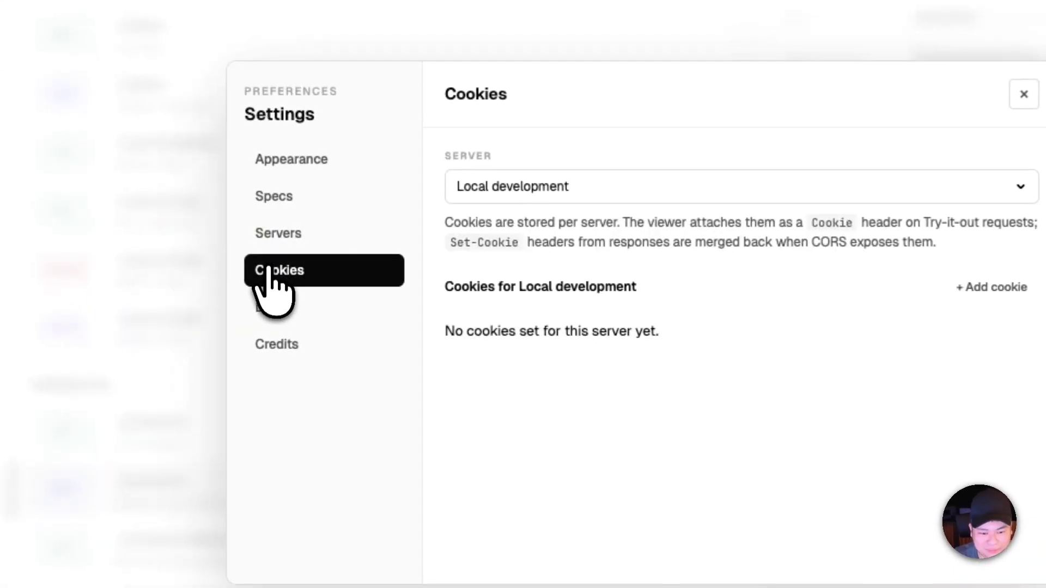
pyautogui.click(270, 308)
pyautogui.click(272, 272)
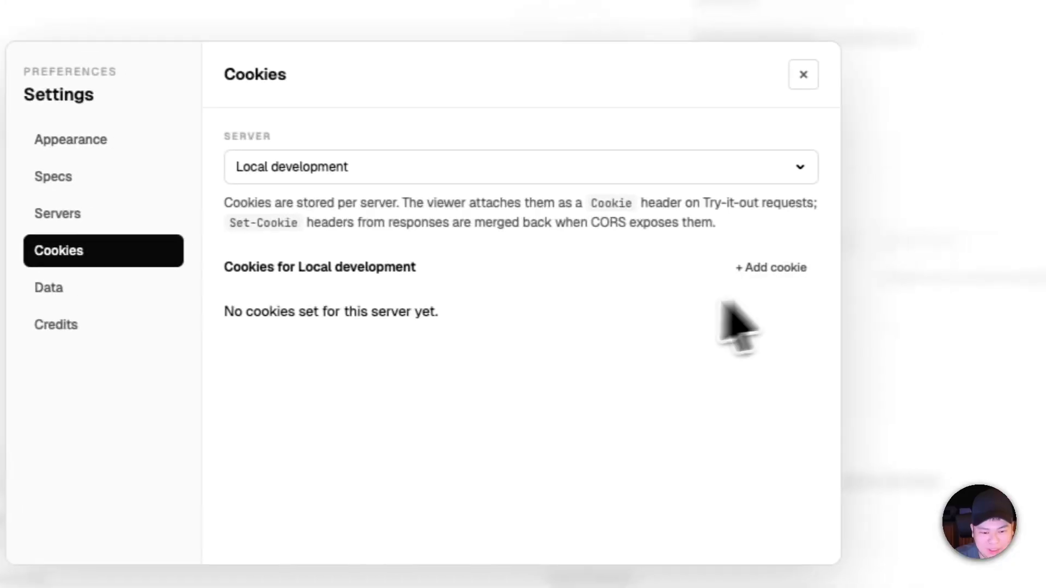
pyautogui.click(166, 289)
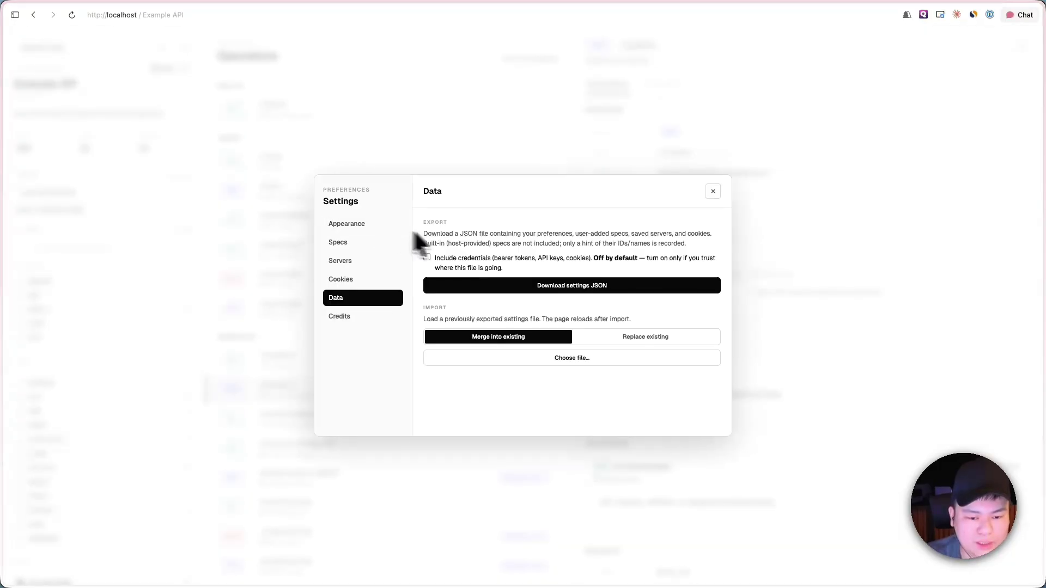
pyautogui.click(281, 194)
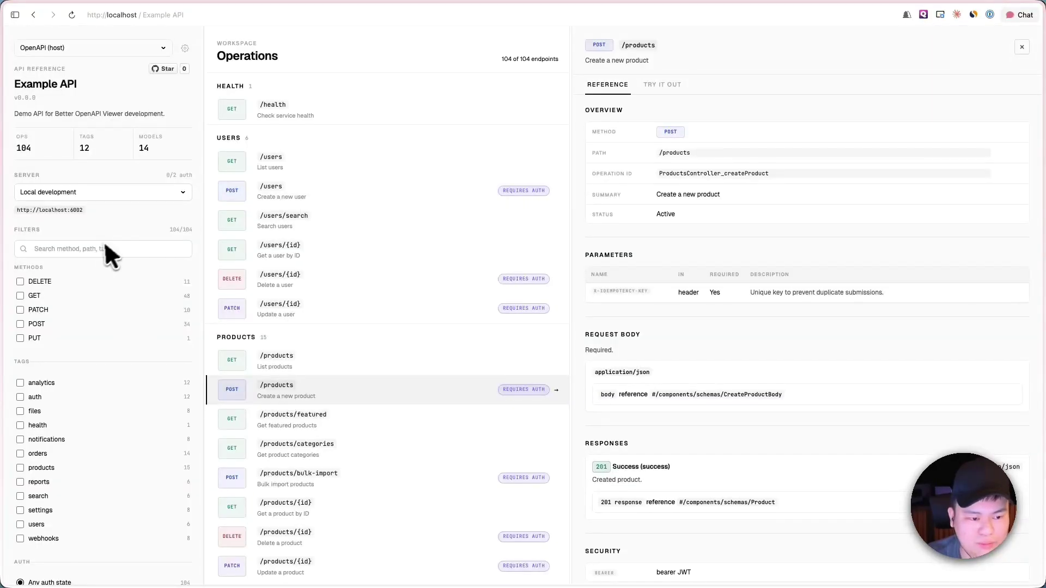
# Check the available server options, keep Local development selected, and glance over the filters beneath it.
pyautogui.click(84, 191)
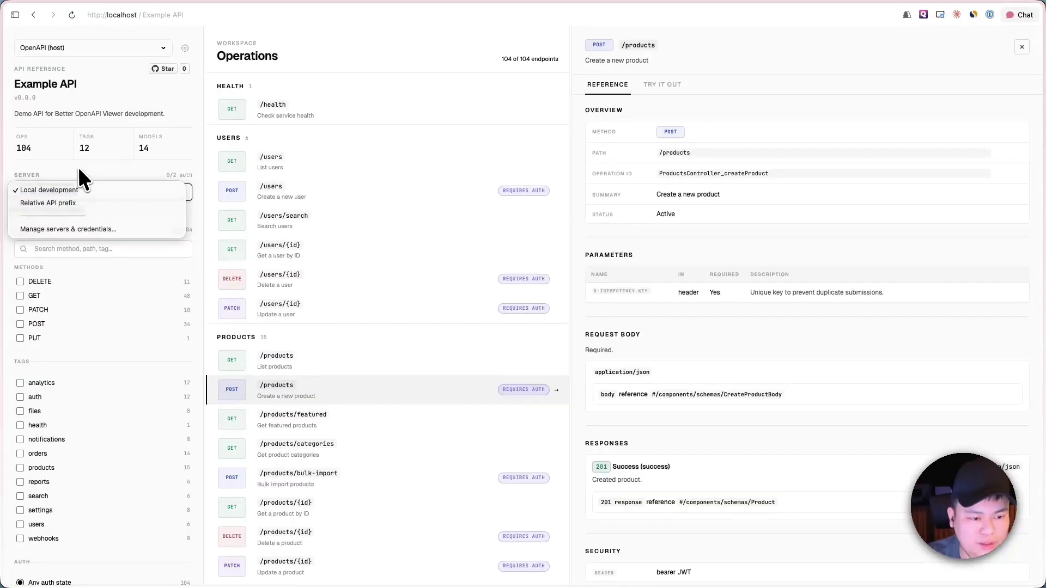
pyautogui.click(79, 173)
pyautogui.scroll(-1, 105, 226)
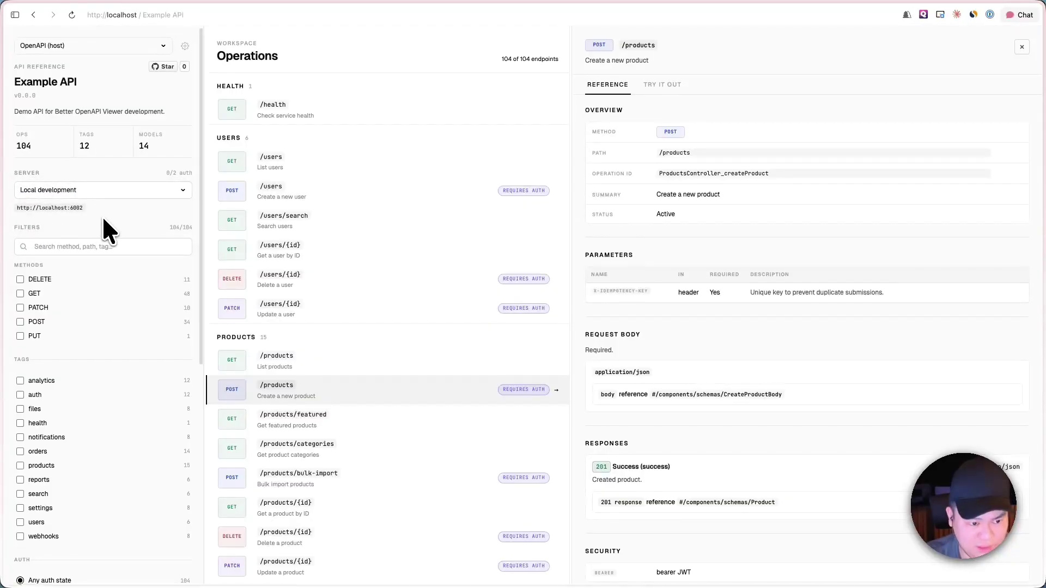
pyautogui.scroll(1, 101, 229)
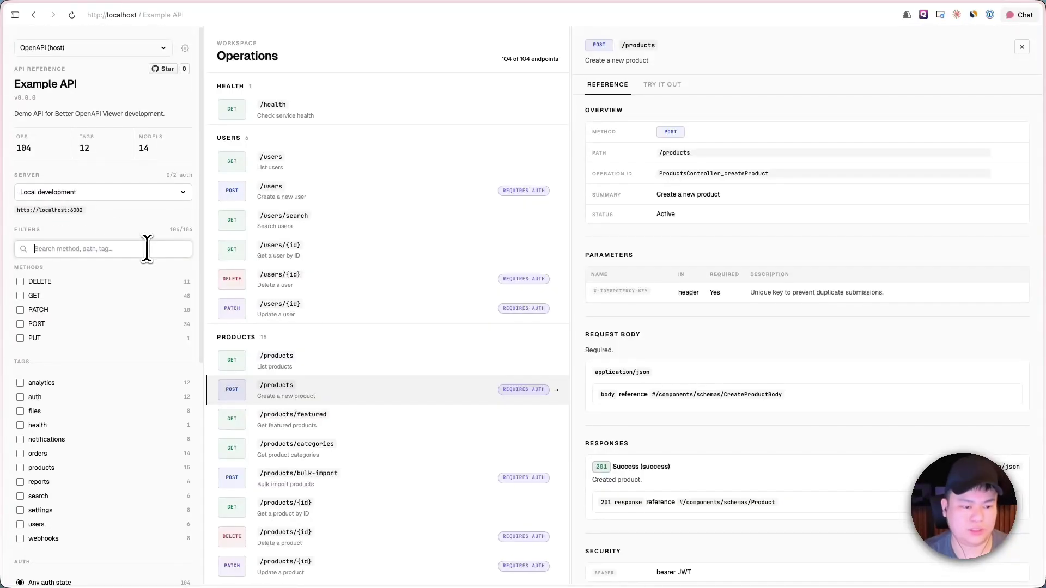
# Filter the operations by "produc", replace the search term with "vari", and examine the matching endpoints.
pyautogui.click(148, 249)
pyautogui.write('produ')
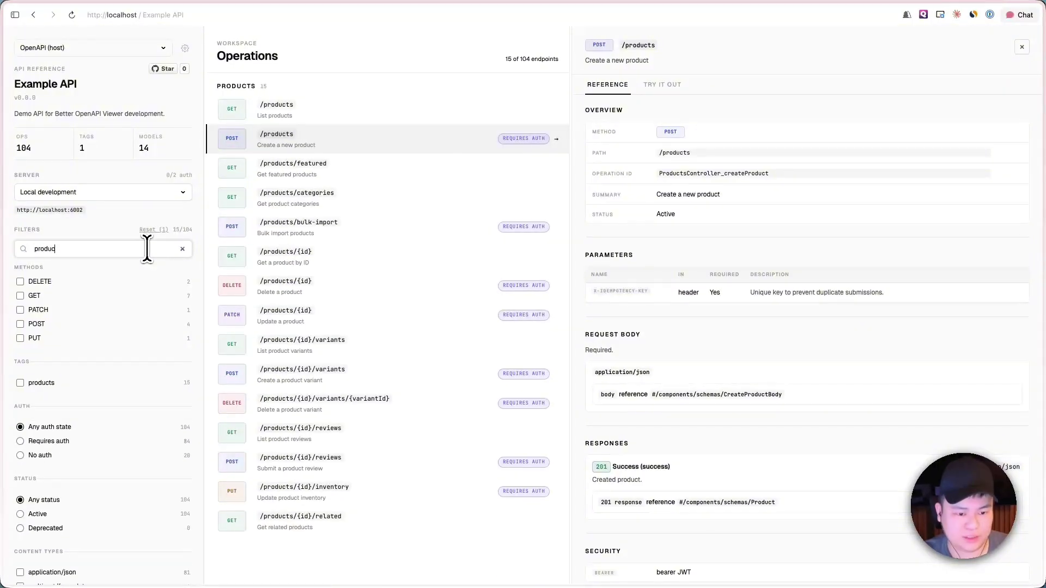
pyautogui.write('c')
pyautogui.press('BackSpace')
pyautogui.press('BackSpace')
pyautogui.press('BackSpace')
pyautogui.press('BackSpace')
pyautogui.press('BackSpace')
pyautogui.press('BackSpace')
pyautogui.write('vari')
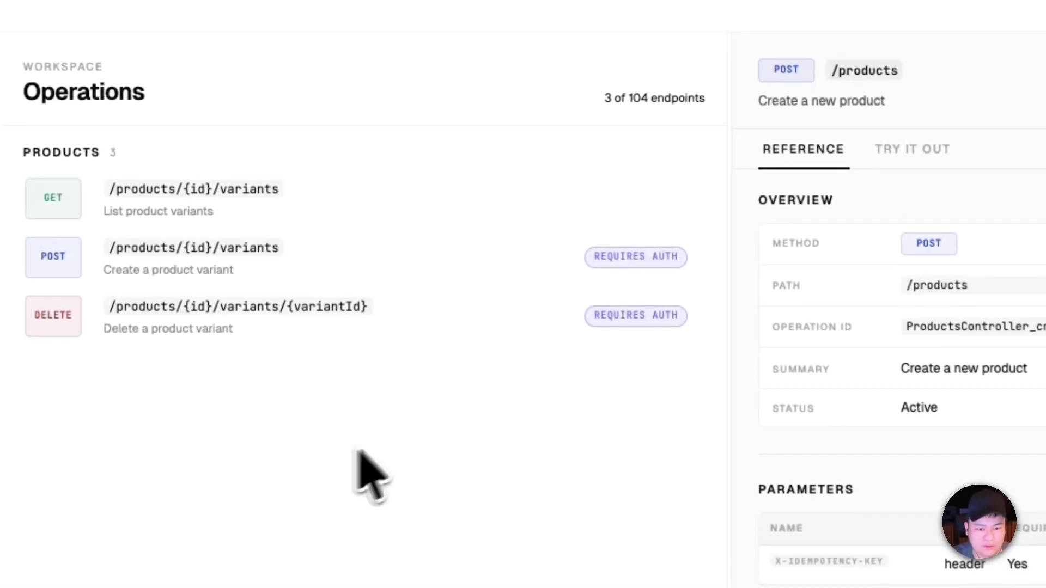
pyautogui.moveTo(604, 98); pyautogui.dragTo(706, 98)
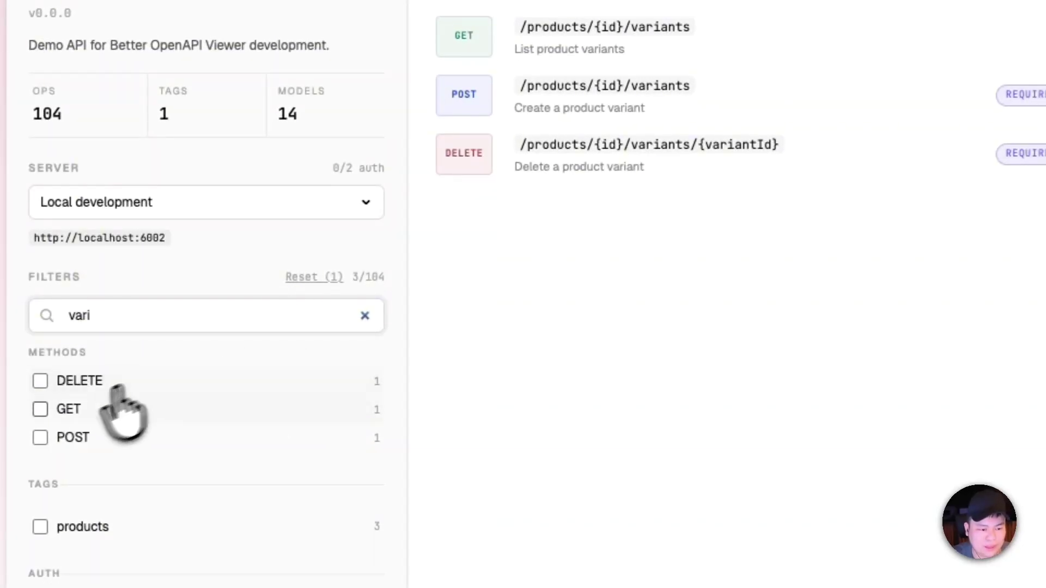
# Try the GET, POST and DELETE method filters on the variant endpoints and clear them all again.
pyautogui.click(79, 409)
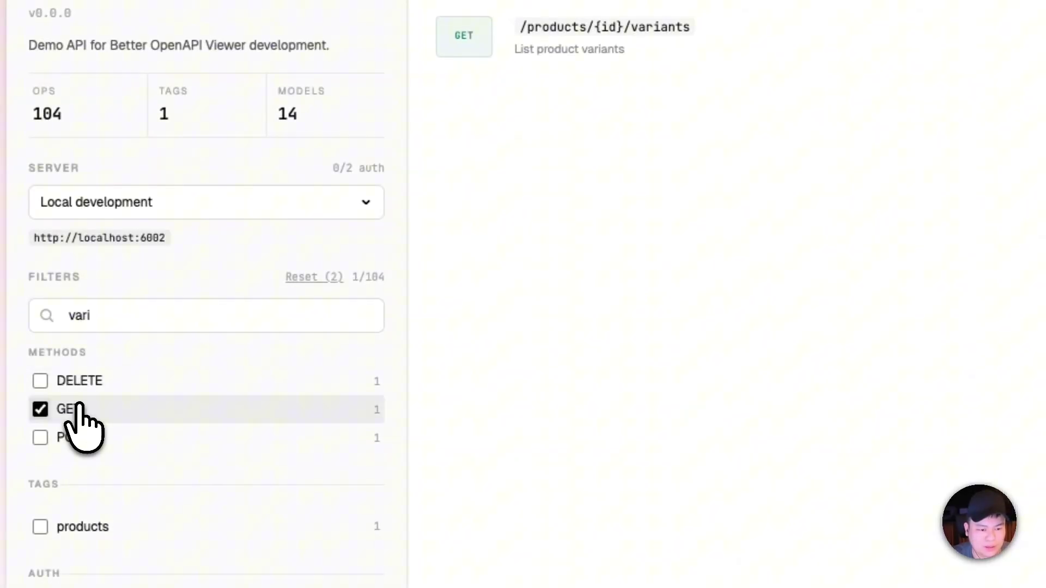
pyautogui.click(83, 437)
pyautogui.click(79, 410)
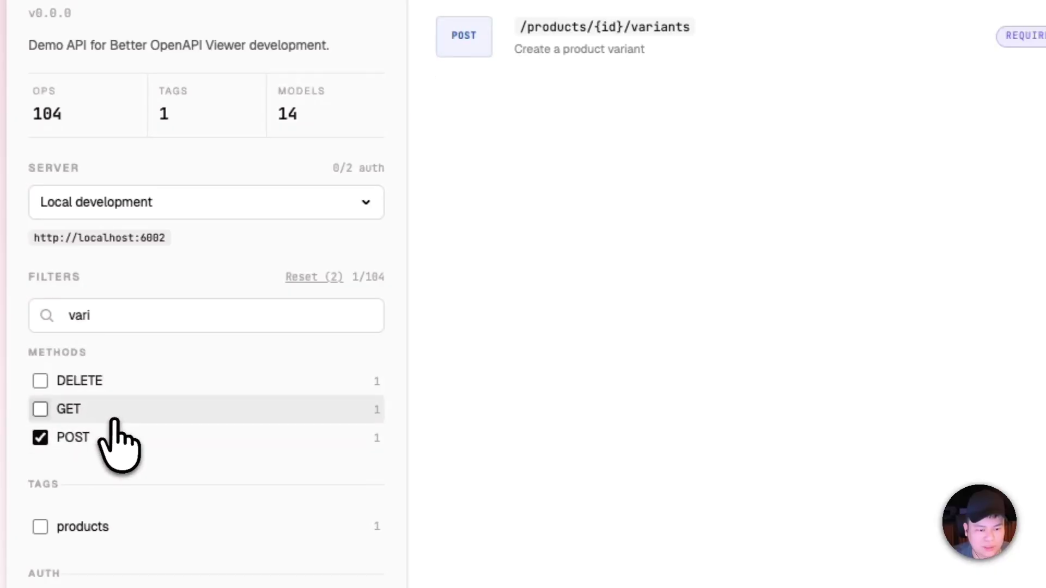
pyautogui.click(88, 431)
pyautogui.click(91, 407)
pyautogui.click(97, 385)
pyautogui.click(91, 404)
pyautogui.click(92, 381)
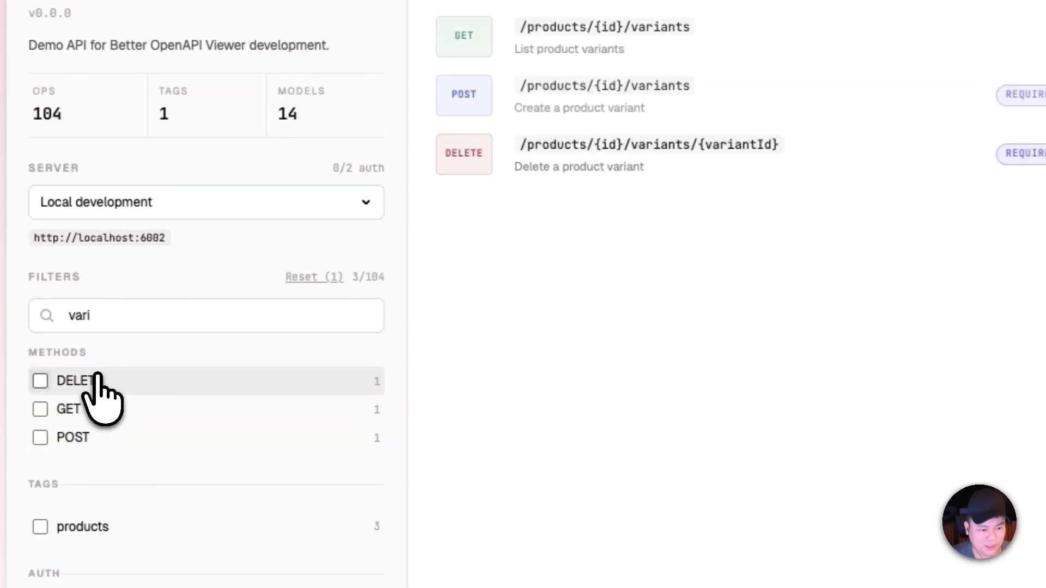
# Clear the "vari" search term and look through the remaining filter categories below the methods.
pyautogui.moveTo(136, 316); pyautogui.dragTo(40, 314)
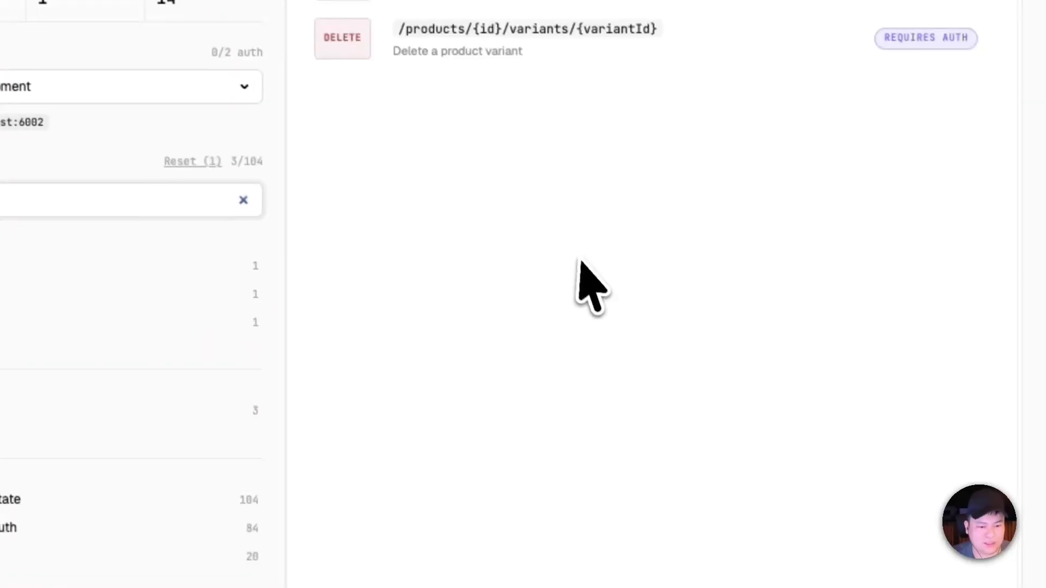
pyautogui.press('BackSpace')
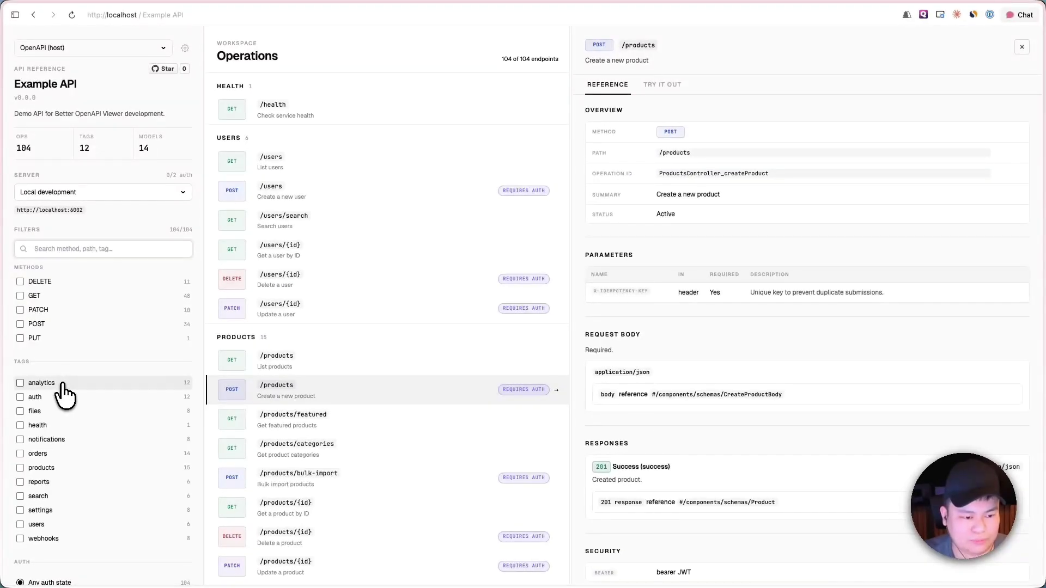
pyautogui.scroll(-1, 62, 393)
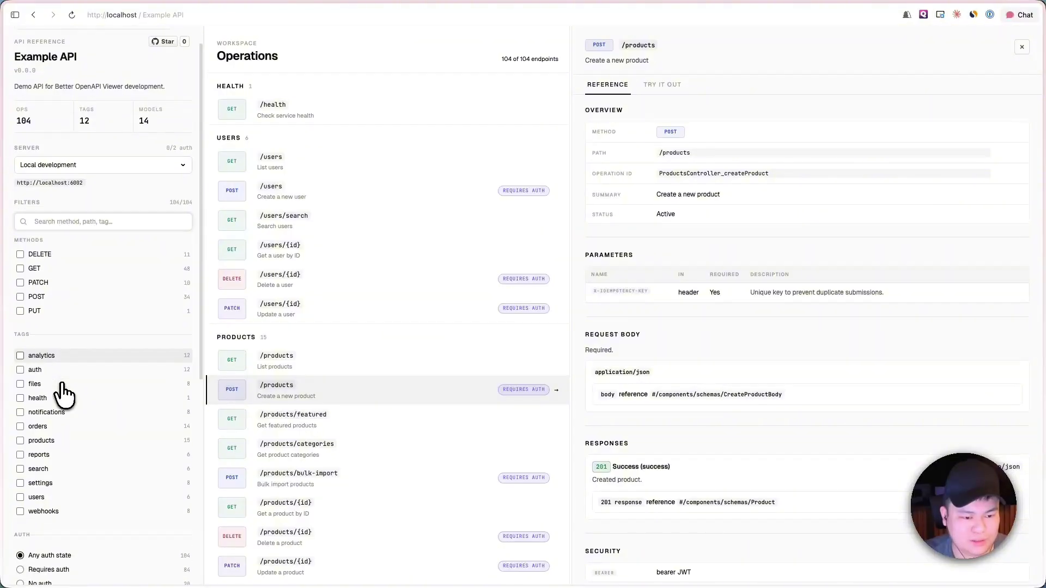
pyautogui.scroll(-3, 62, 394)
pyautogui.scroll(4, 62, 384)
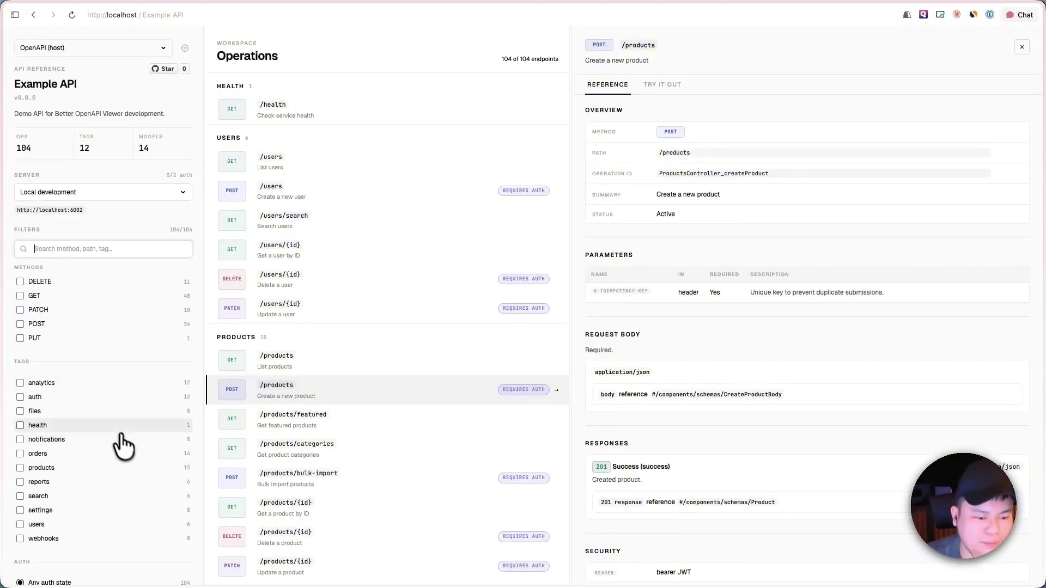
# Filter the operations by the auth tag, and replace it with the notifications tag, leaving orders unselected.
pyautogui.click(67, 397)
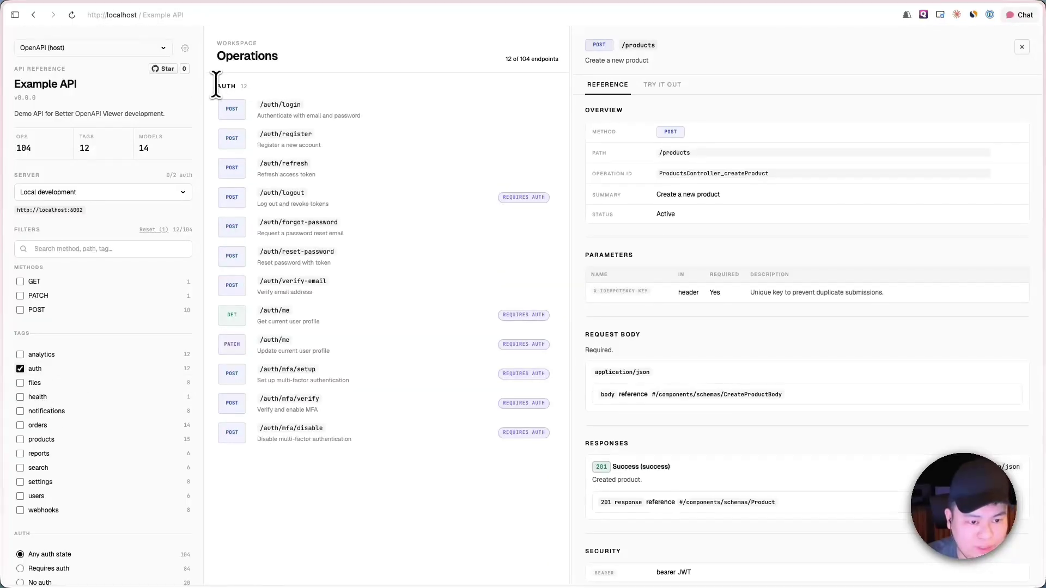
pyautogui.click(68, 368)
pyautogui.click(76, 442)
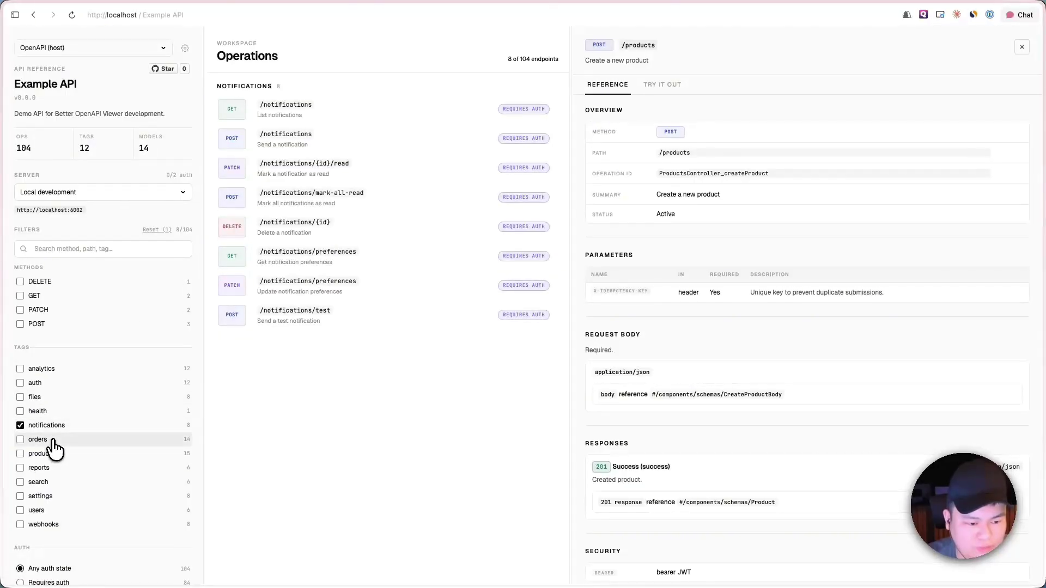
pyautogui.click(54, 441)
pyautogui.click(55, 443)
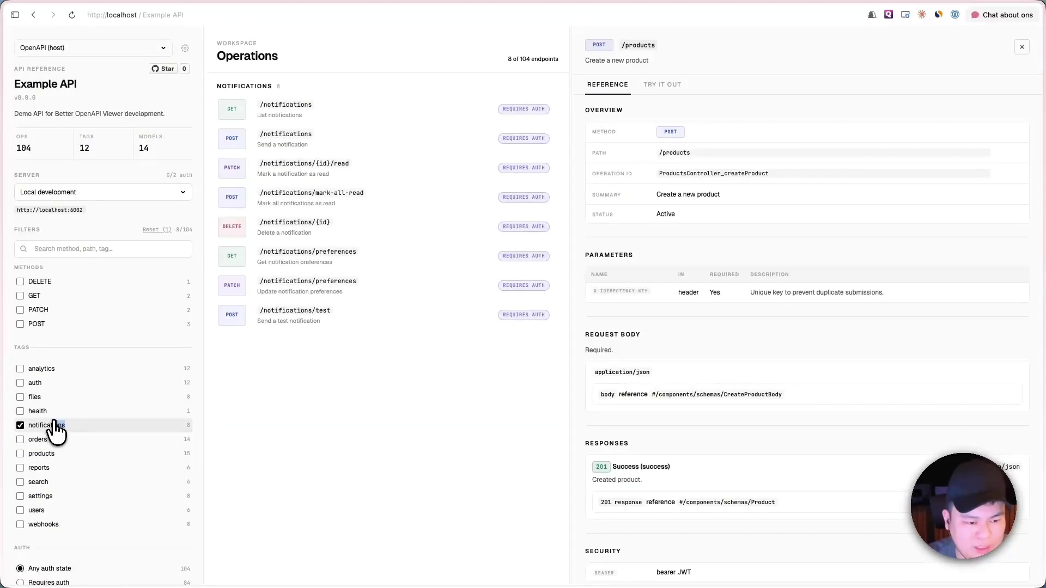
# Clear the notifications tag filter, try the Requires auth and No auth filters, and return to Any auth state.
pyautogui.click(55, 429)
pyautogui.scroll(-7, 67, 363)
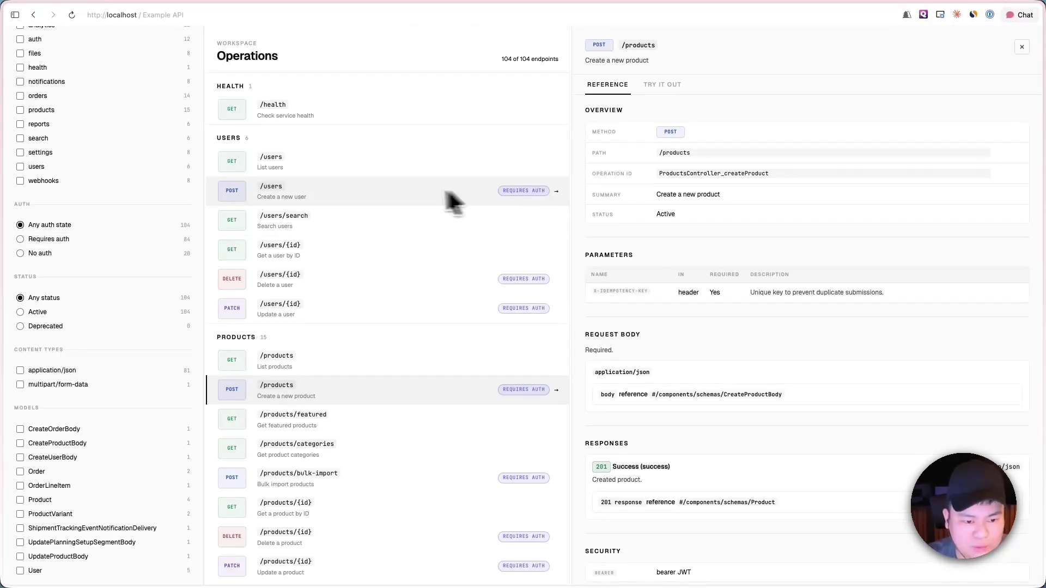
pyautogui.click(43, 239)
pyautogui.click(47, 247)
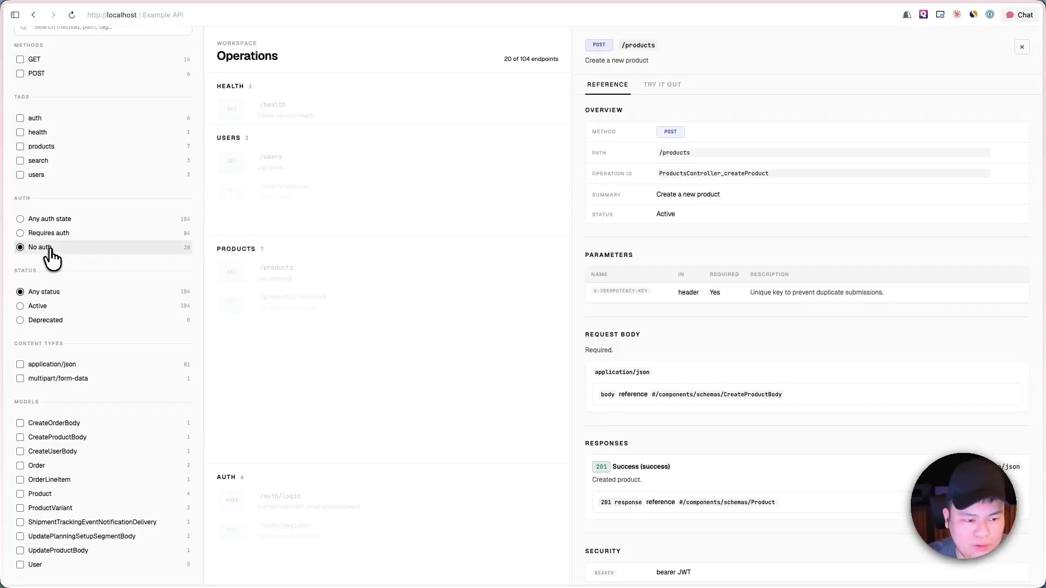
pyautogui.click(55, 219)
pyautogui.scroll(3, 54, 220)
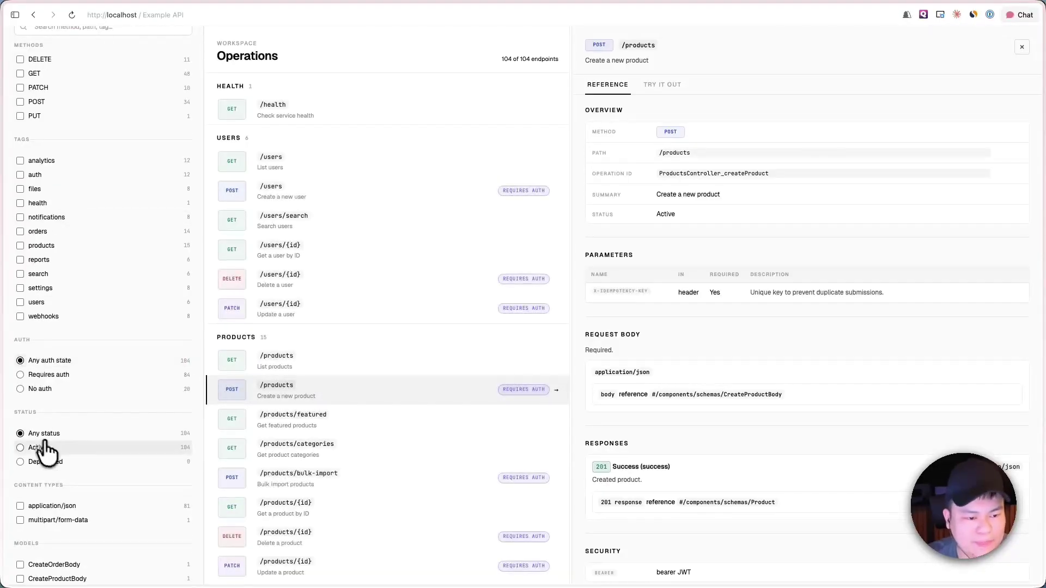
# Try filtering the operations by the CreateUserBody model and clear that filter again.
pyautogui.scroll(-3, 54, 452)
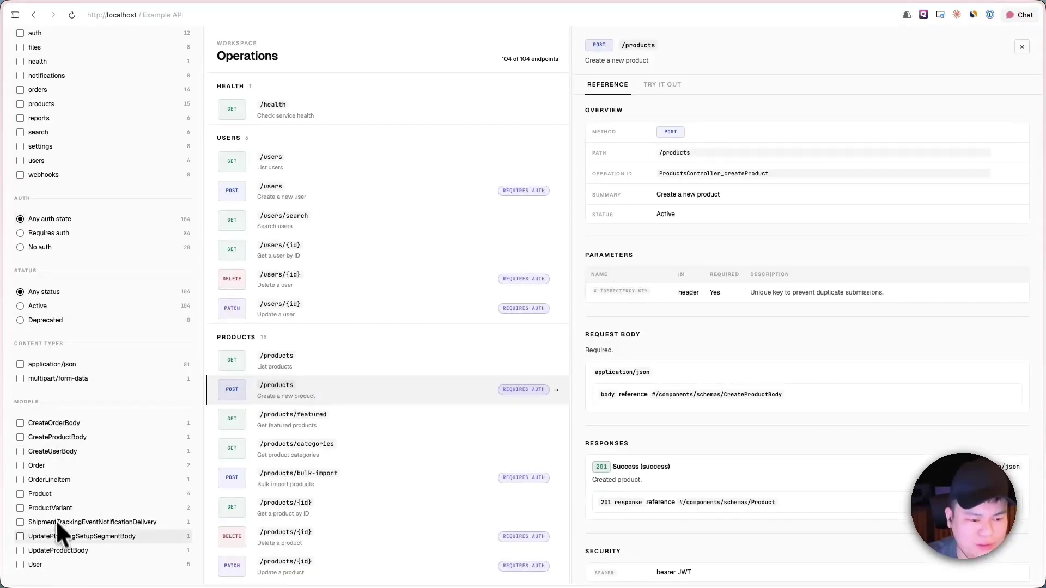
pyautogui.click(54, 452)
pyautogui.click(55, 452)
# Open the API's models browser, look over the listed models and the User schema, and close it.
pyautogui.scroll(5, 121, 451)
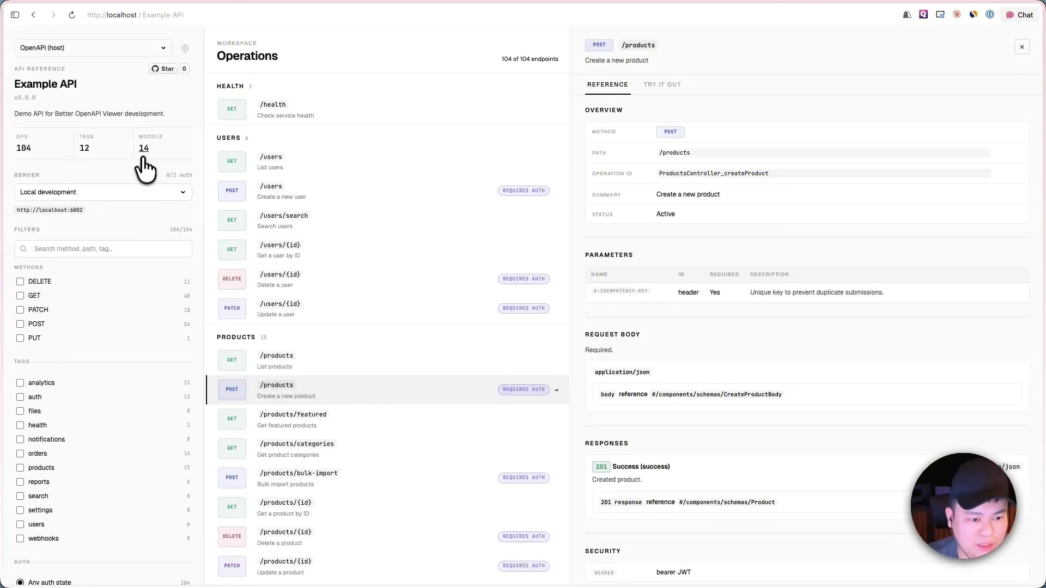
pyautogui.click(143, 151)
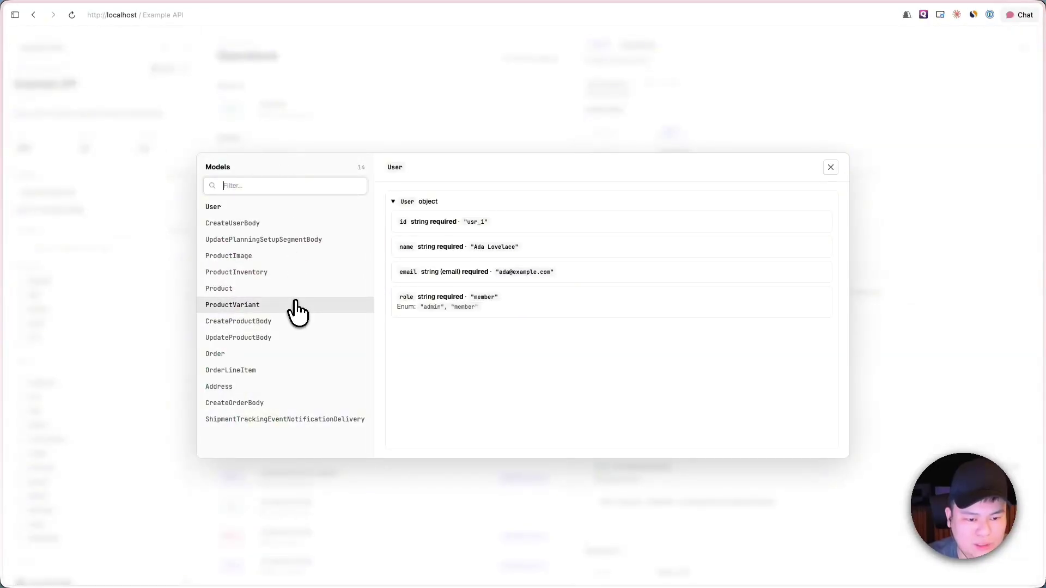
pyautogui.click(882, 293)
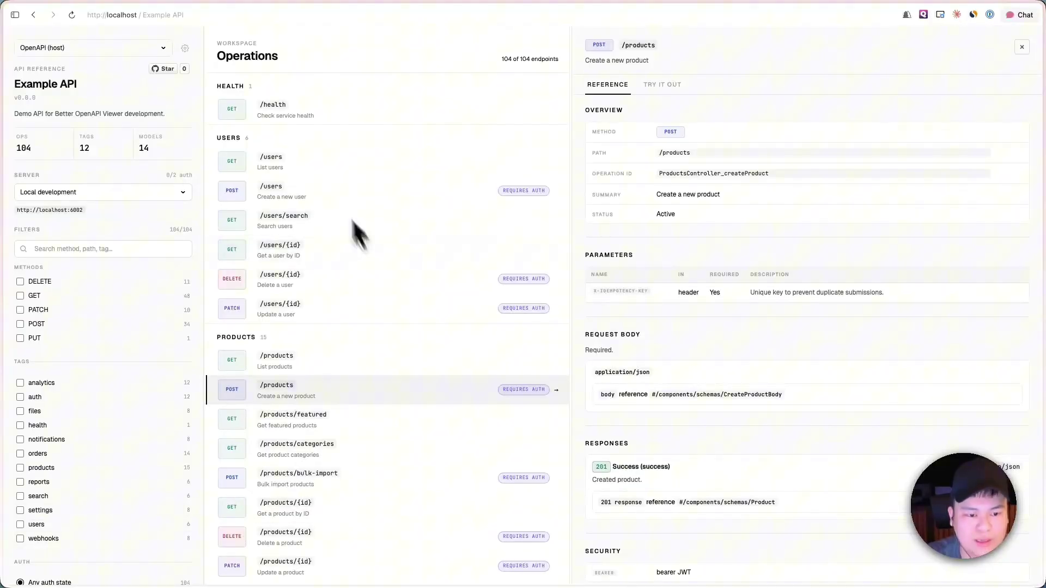
# View the GET and POST /users operations, and examine the full reference of GET /users/search.
pyautogui.click(302, 165)
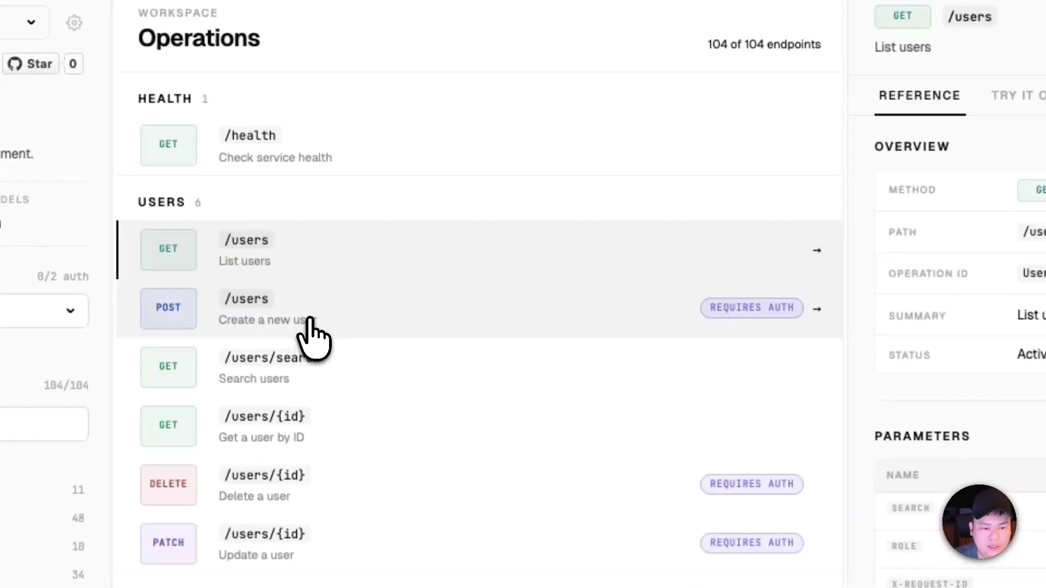
pyautogui.click(309, 319)
pyautogui.click(325, 377)
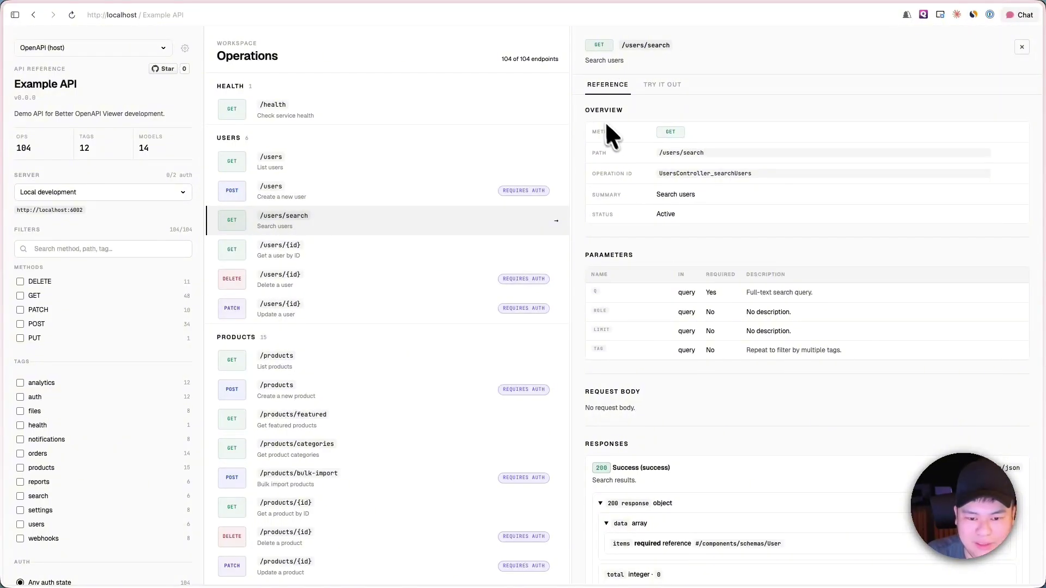
pyautogui.scroll(-3, 646, 163)
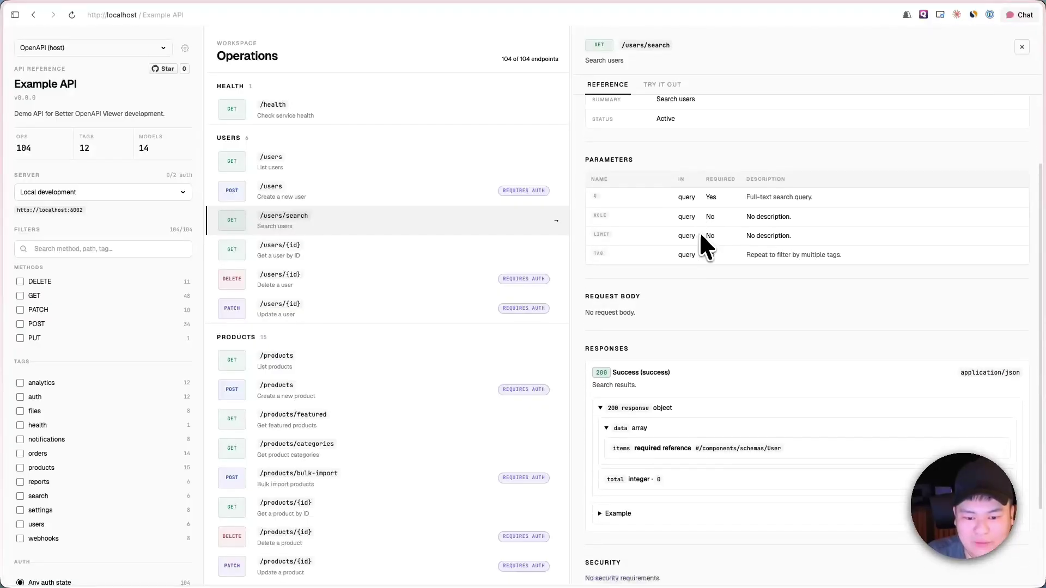
pyautogui.scroll(-1, 700, 237)
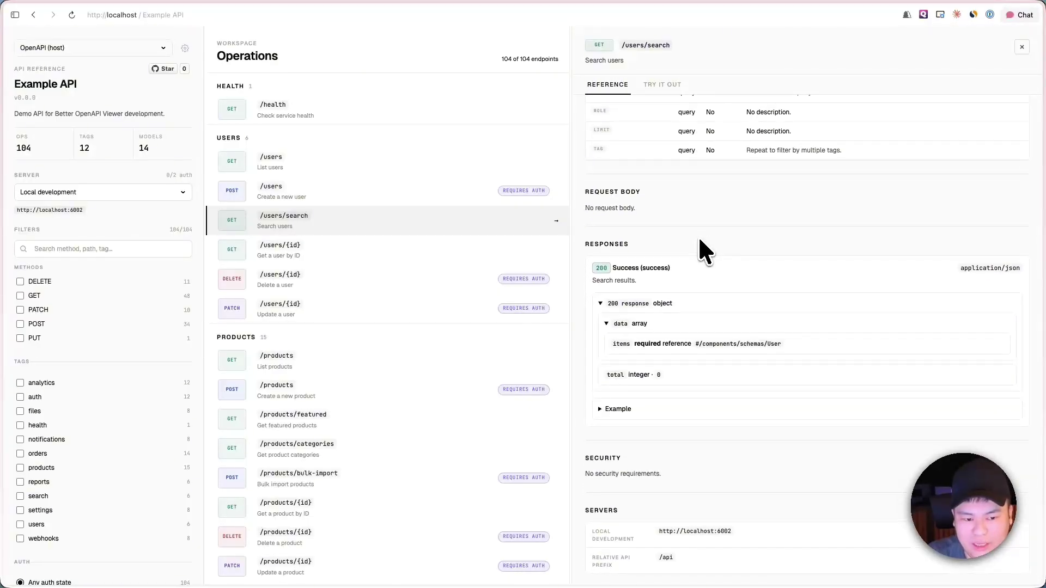
pyautogui.scroll(4, 700, 240)
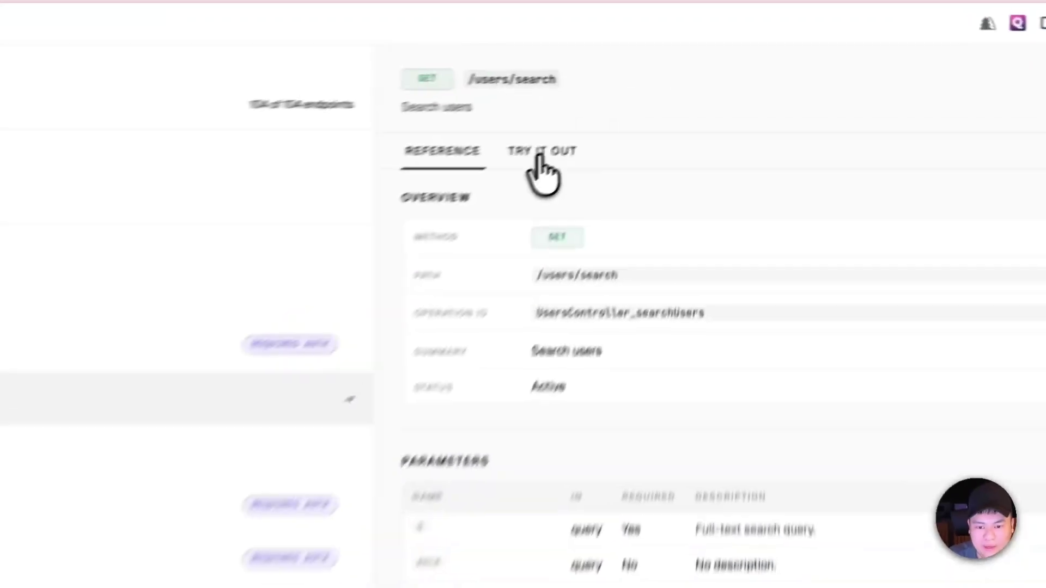
# Open the request tester for GET /users/search, check its server choices, and expand the Local development cookies section.
pyautogui.click(662, 85)
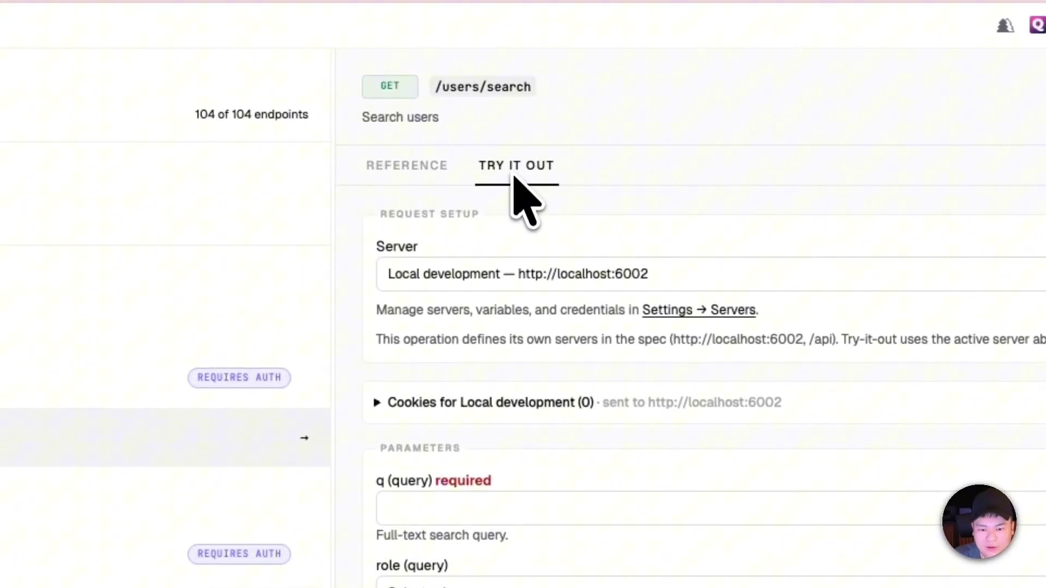
pyautogui.click(490, 282)
pyautogui.click(479, 354)
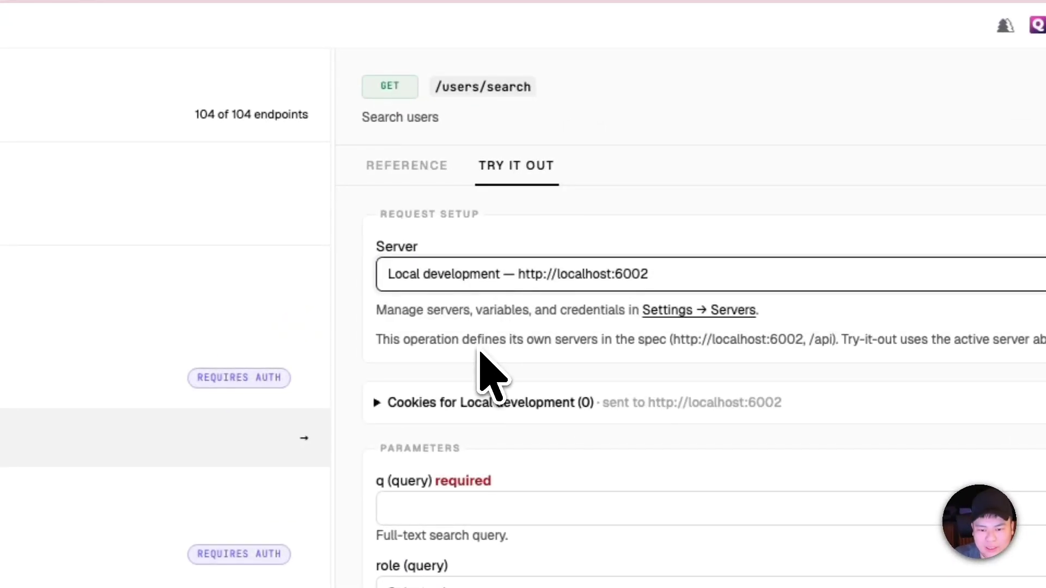
pyautogui.scroll(-2, 478, 360)
pyautogui.click(456, 327)
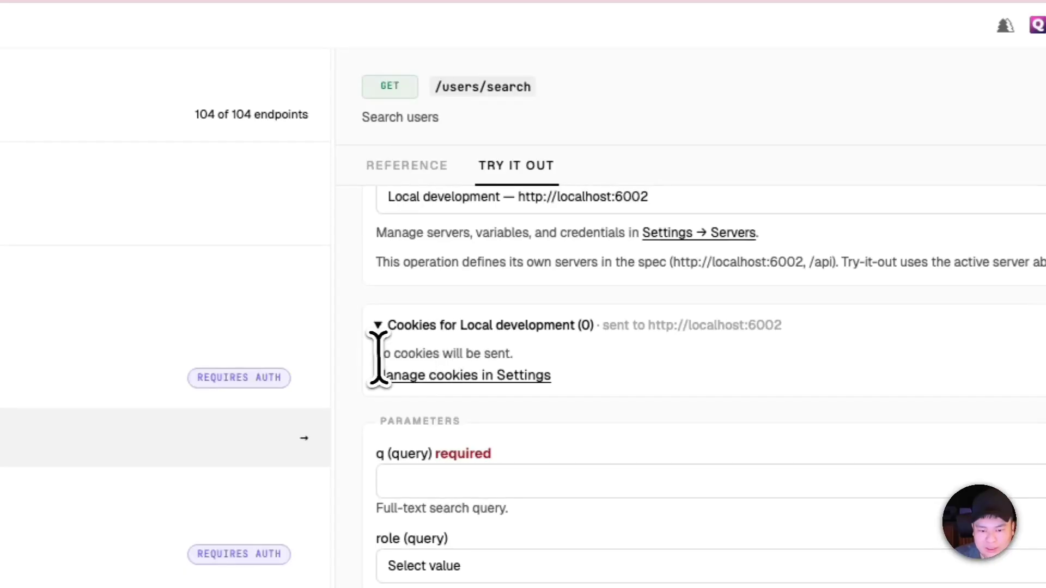
pyautogui.moveTo(378, 354); pyautogui.dragTo(600, 406)
pyautogui.click(599, 406)
pyautogui.scroll(2, 595, 403)
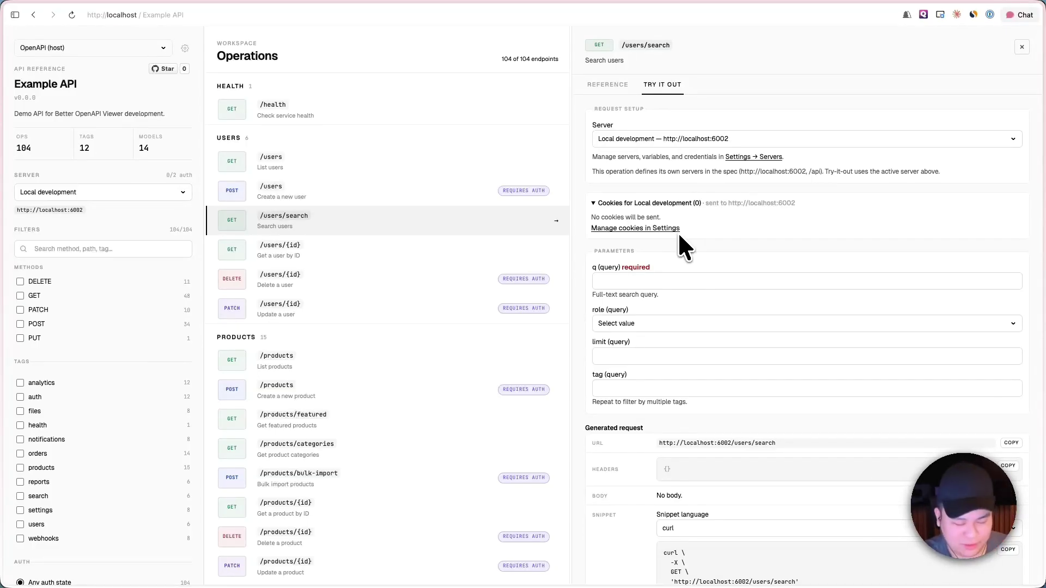
pyautogui.press('super+alt+i')
pyautogui.click(321, 432)
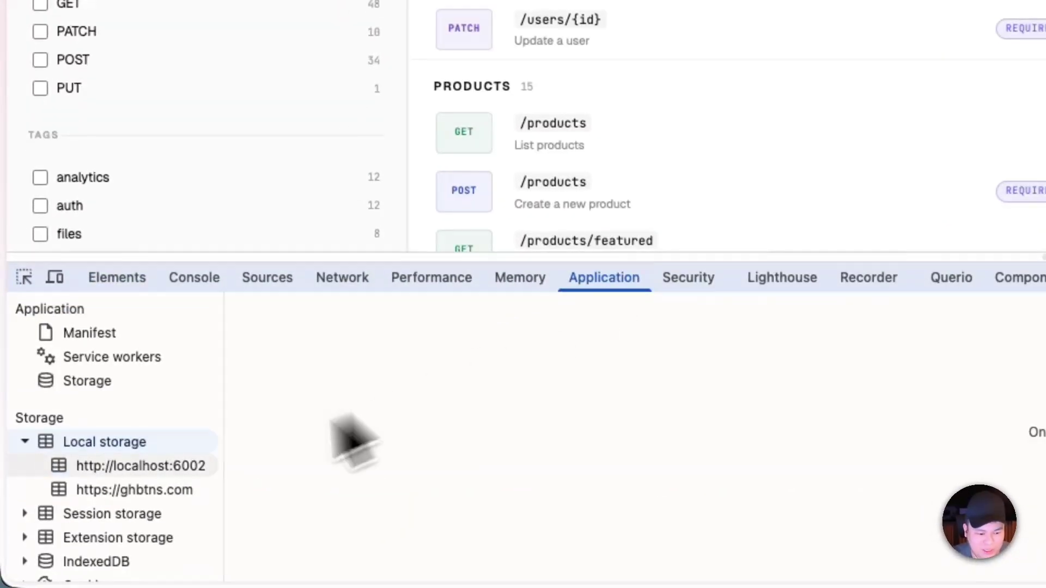
pyautogui.scroll(-2, 106, 479)
pyautogui.click(26, 515)
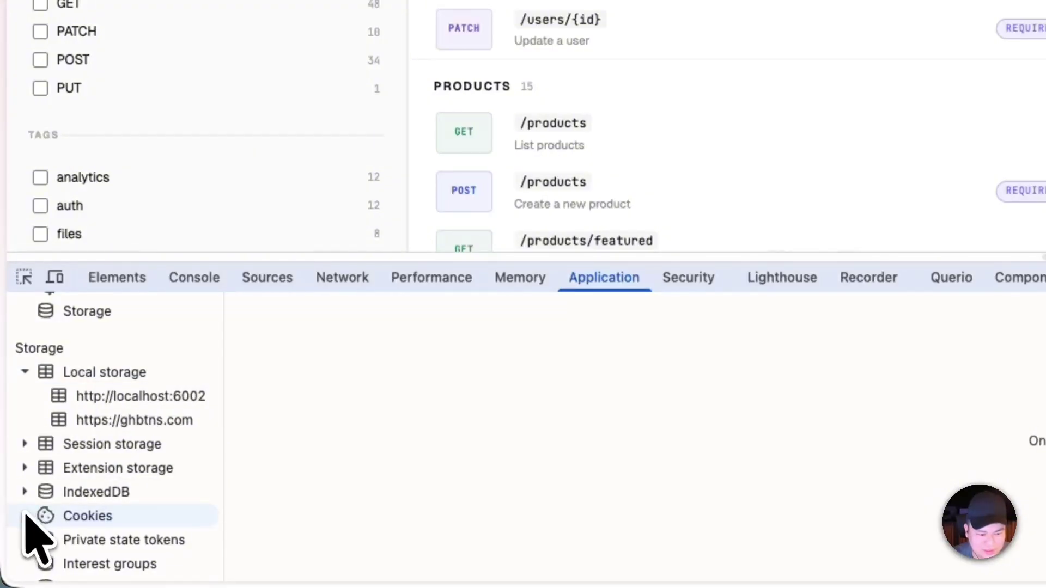
pyautogui.click(24, 516)
pyautogui.scroll(-2, 47, 519)
pyautogui.click(158, 473)
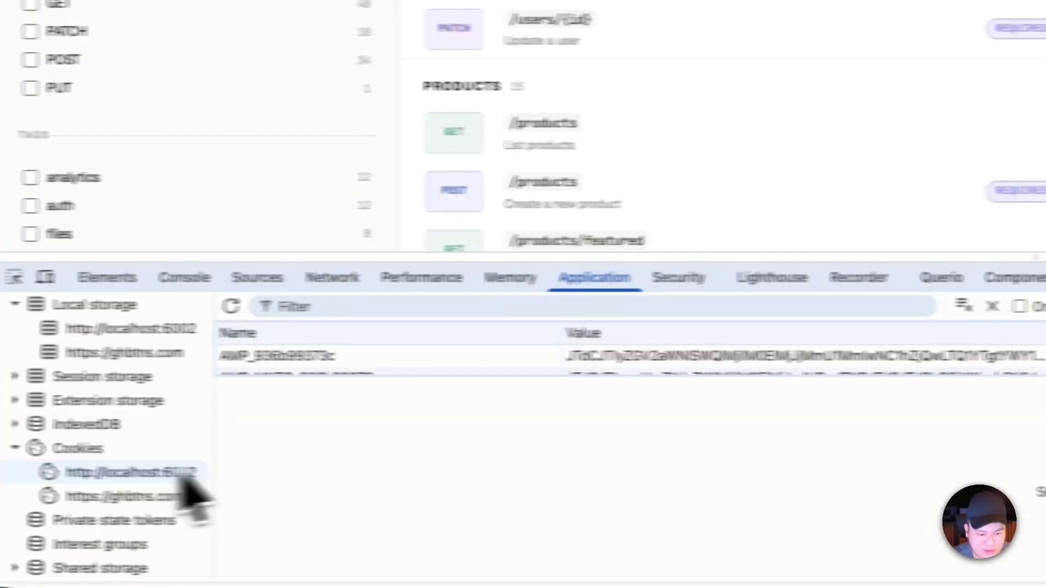
pyautogui.click(1018, 436)
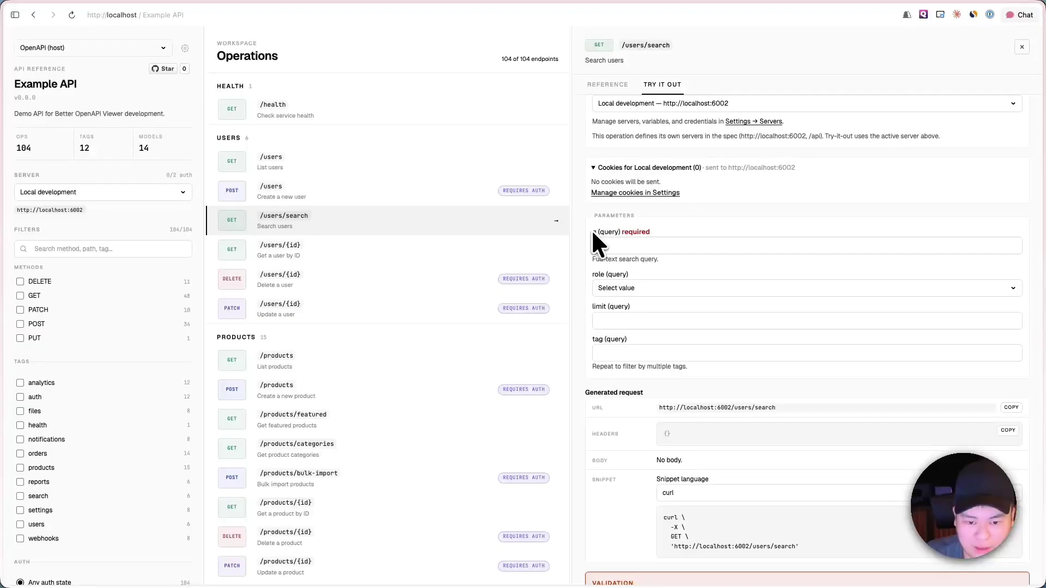
# Examine the generated request and the validation notice below the /users/search parameters.
pyautogui.scroll(-2, 631, 363)
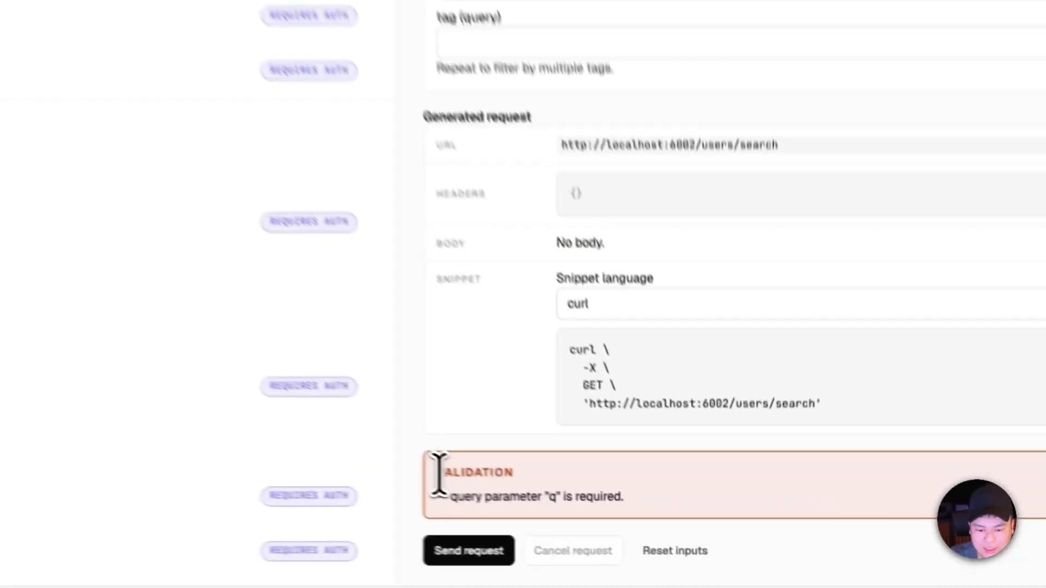
pyautogui.moveTo(593, 526); pyautogui.dragTo(699, 540)
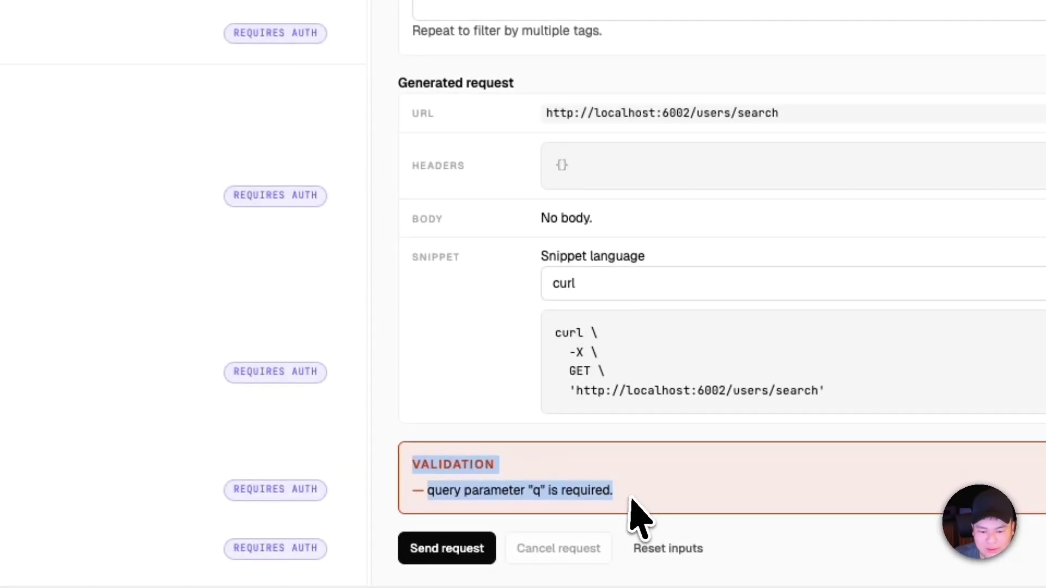
pyautogui.click(699, 540)
# Set the q query parameter to "a", send the request, and examine the response's status, headers and body.
pyautogui.click(502, 103)
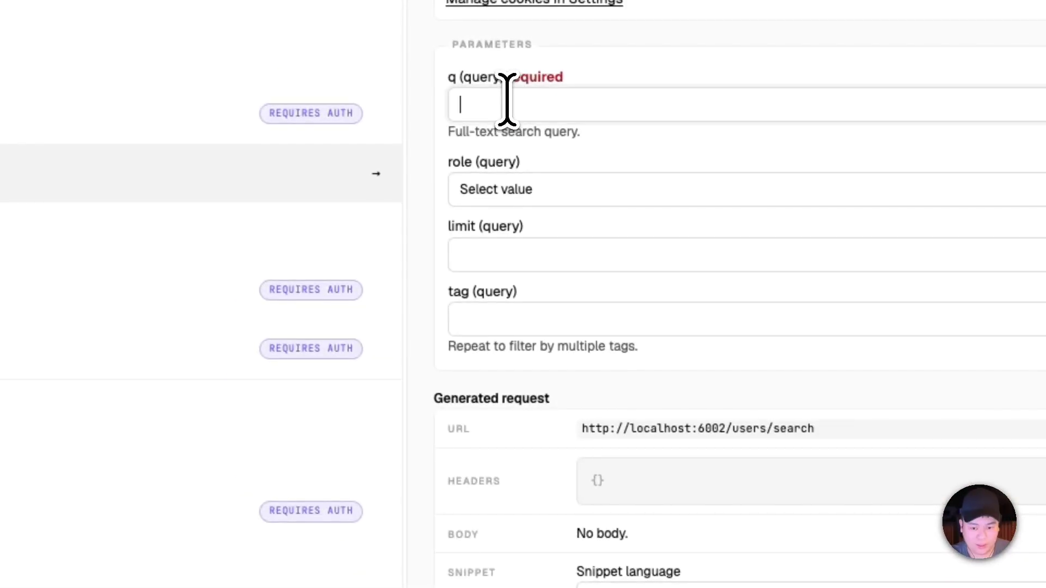
pyautogui.write('a')
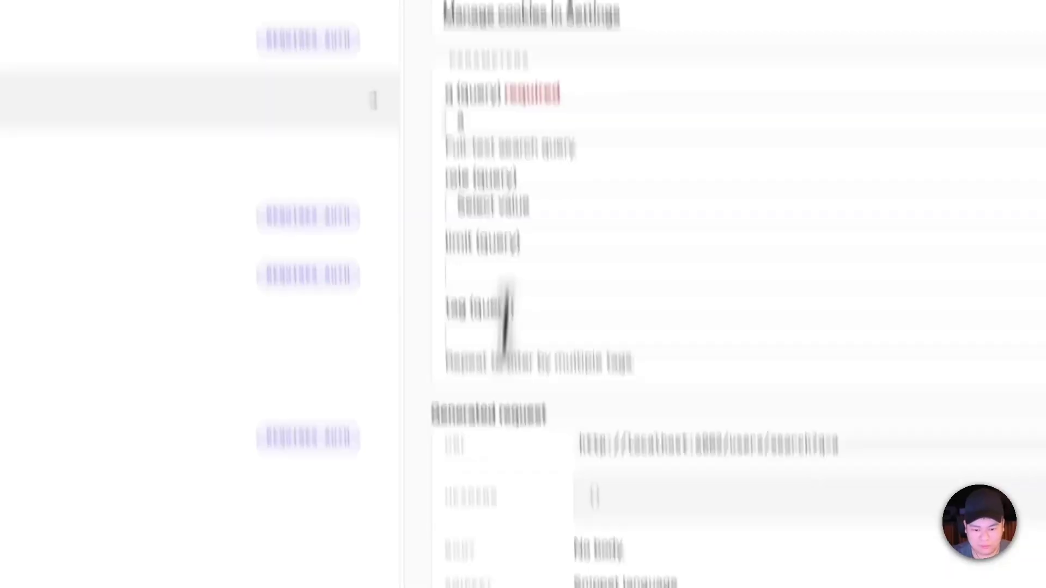
pyautogui.scroll(-6, 570, 381)
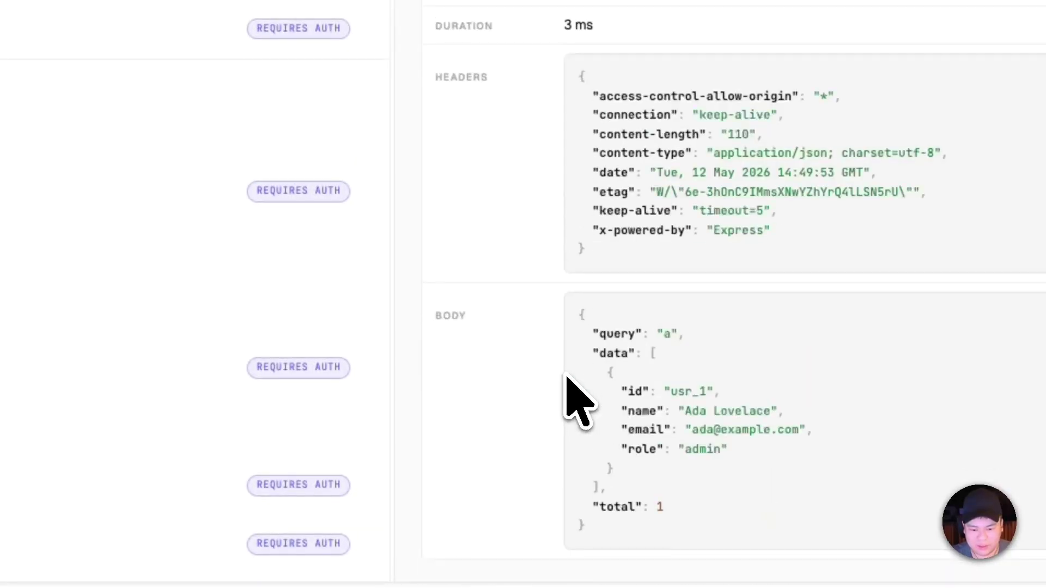
pyautogui.moveTo(376, 111); pyautogui.dragTo(486, 536)
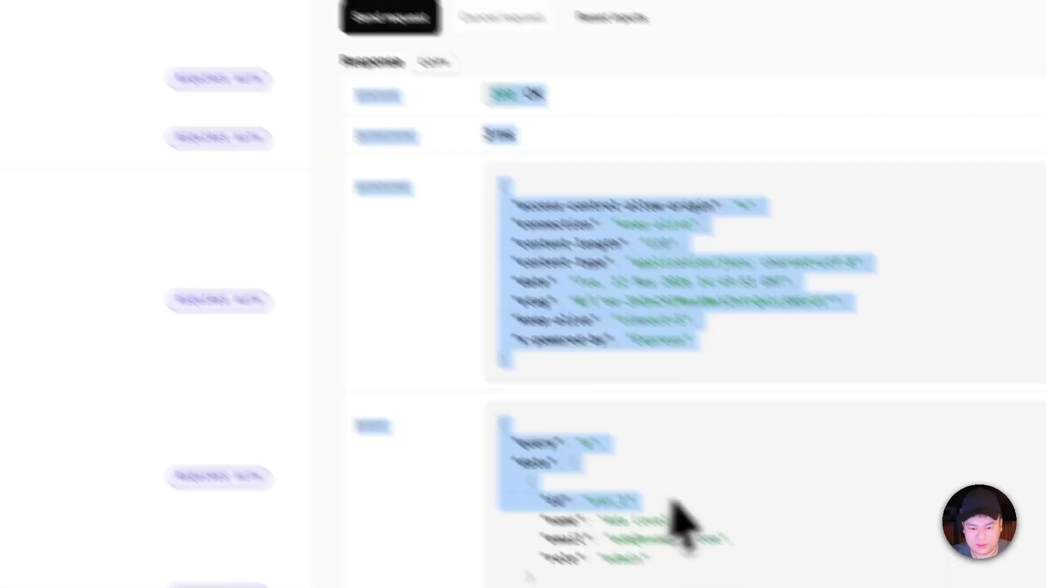
pyautogui.click(485, 533)
# Try the JavaScript fetch snippet language for the generated request and switch it back to curl.
pyautogui.scroll(4, 565, 198)
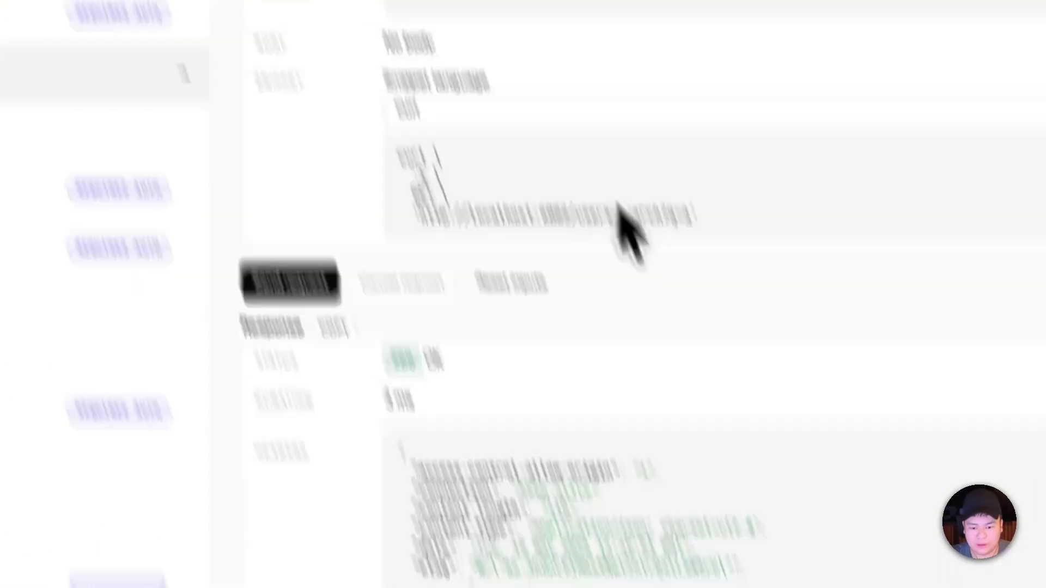
pyautogui.click(656, 279)
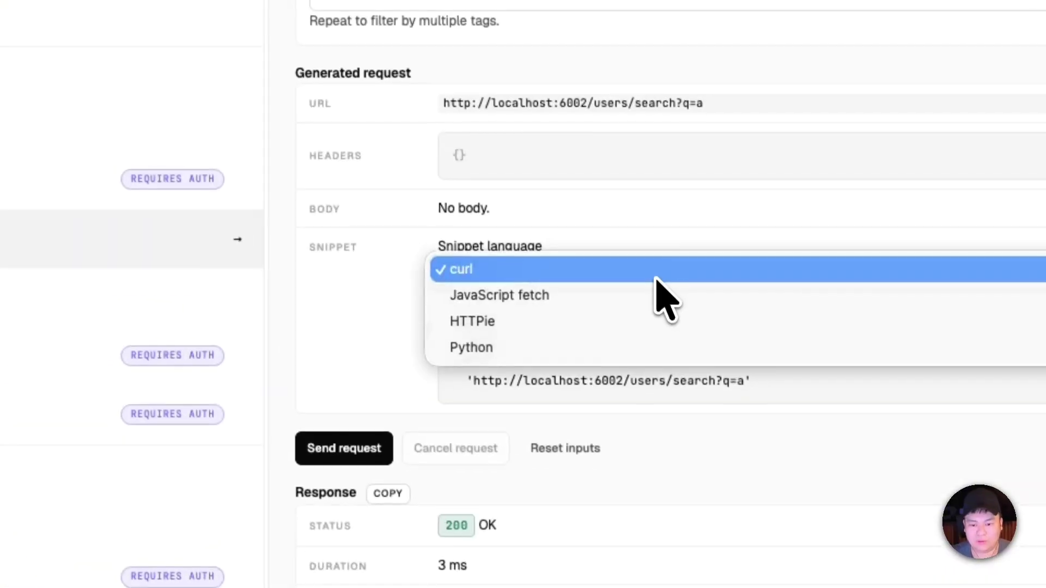
pyautogui.click(632, 299)
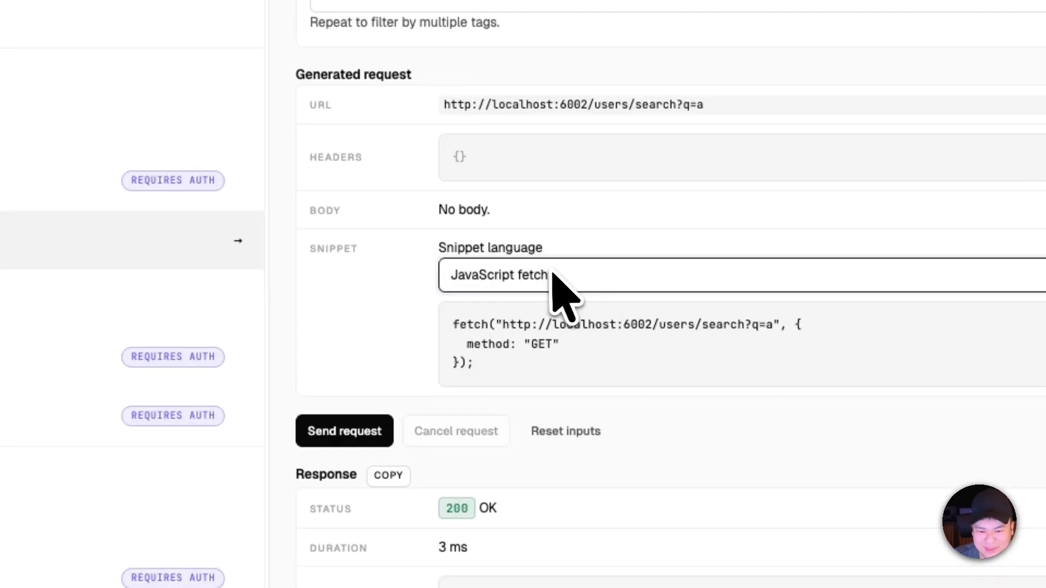
pyautogui.click(549, 273)
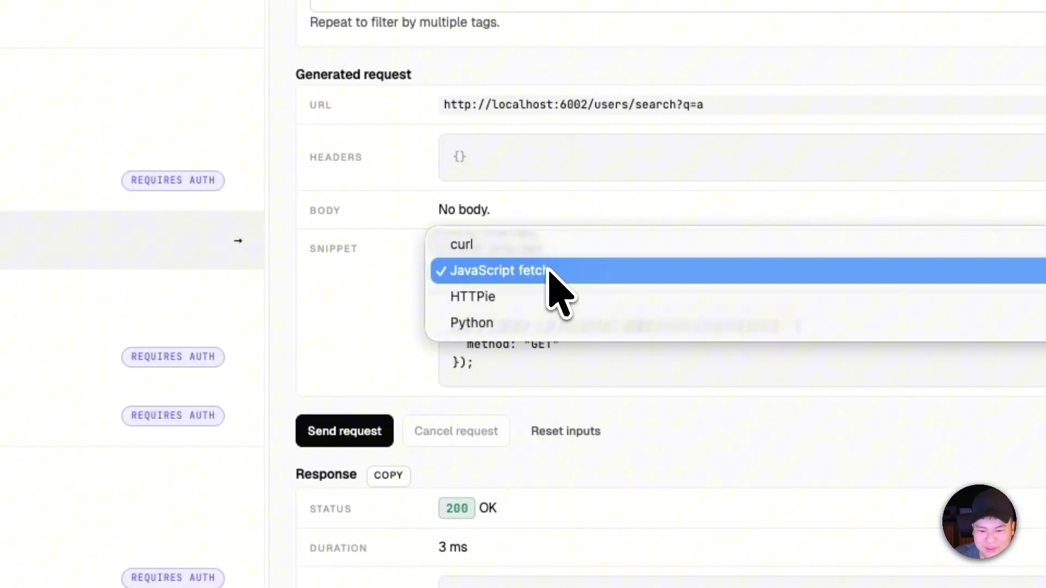
pyautogui.click(498, 247)
pyautogui.scroll(10, 417, 327)
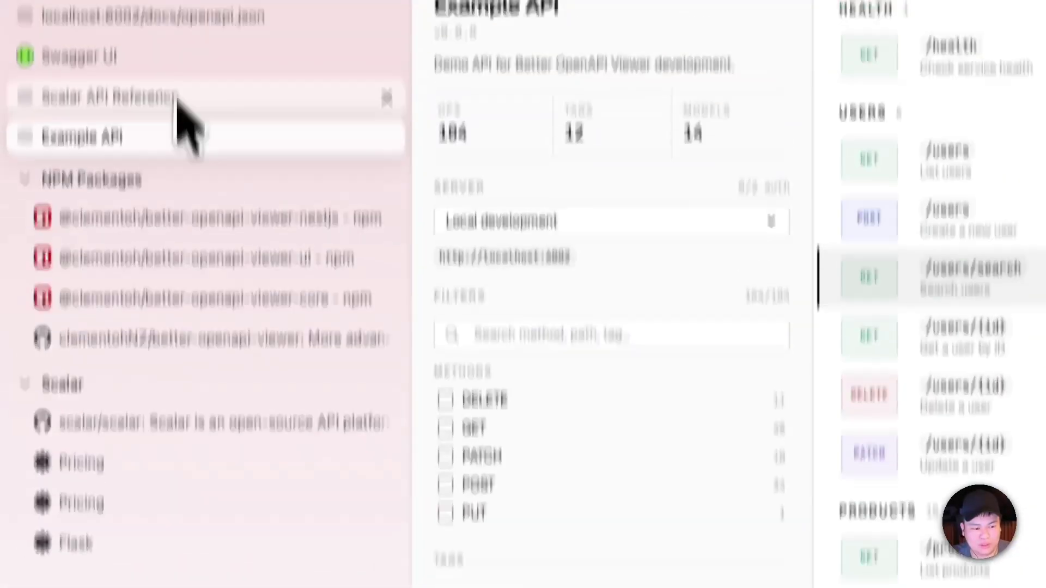
# Switch to the Scalar API Reference page, open the request tester for GET /health for comparison, and close it.
pyautogui.click(163, 51)
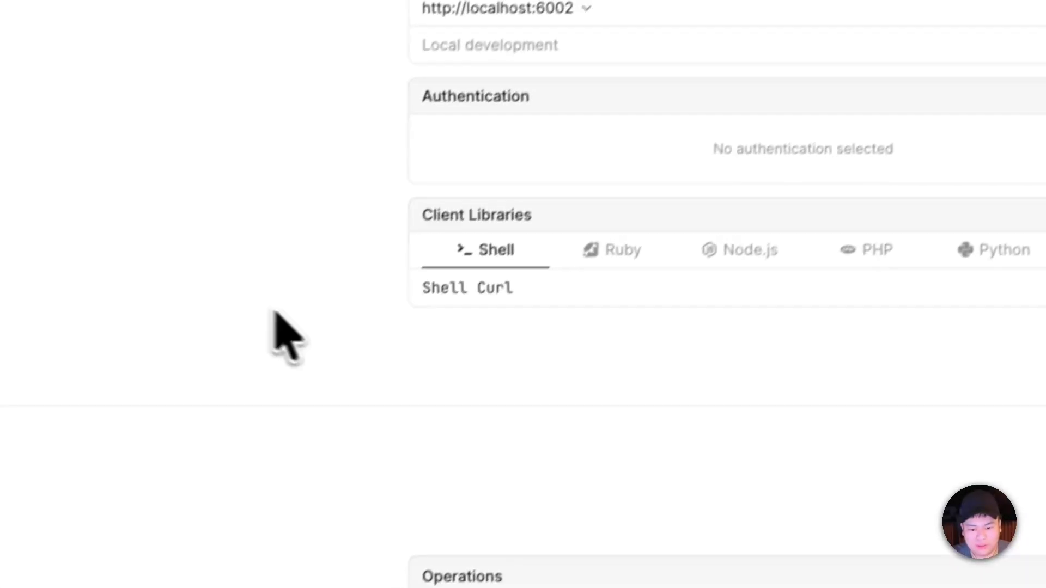
pyautogui.scroll(-6, 420, 443)
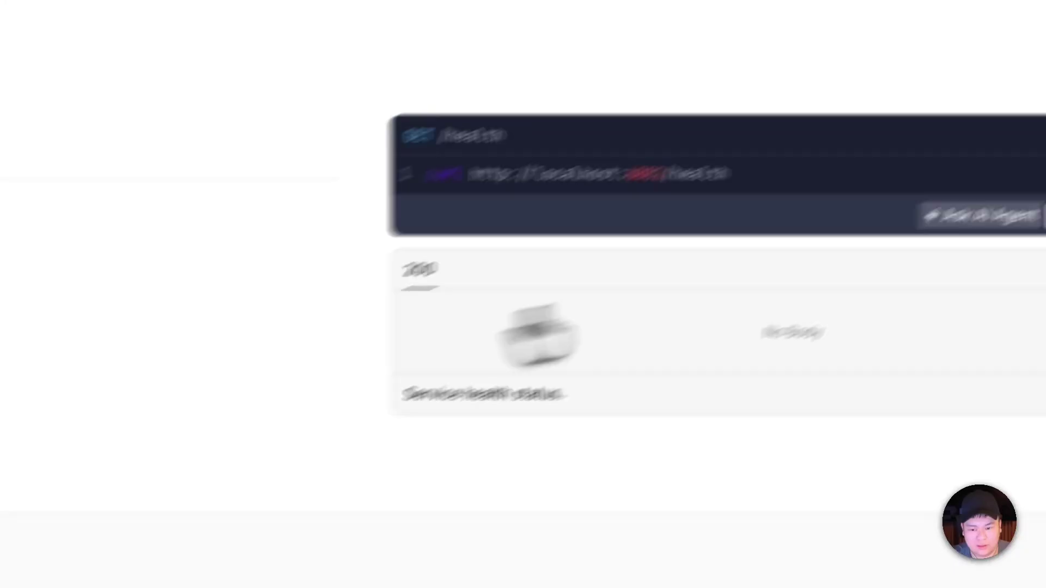
pyautogui.click(924, 307)
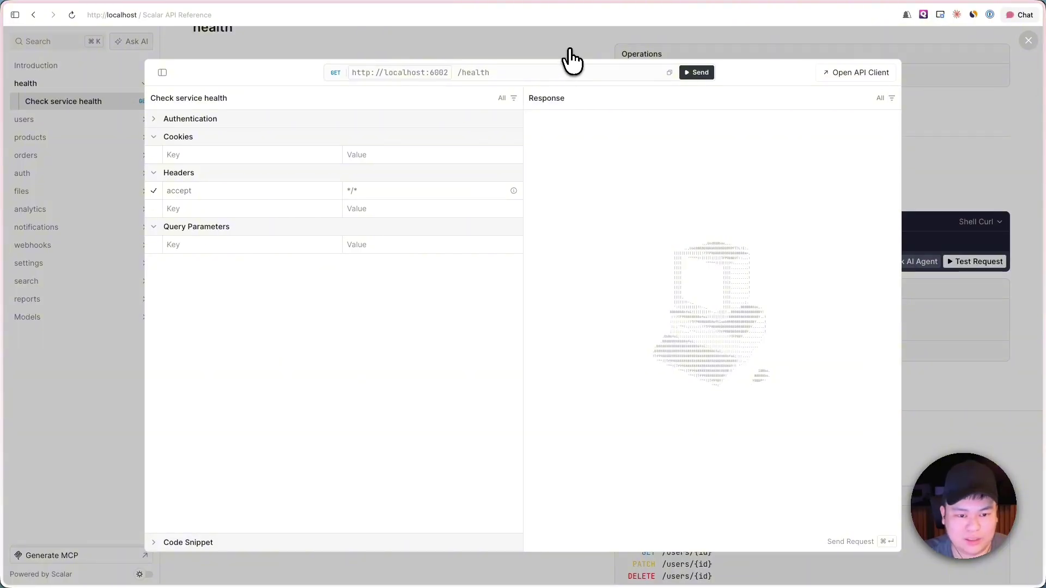
pyautogui.press('Escape')
pyautogui.press('super+s')
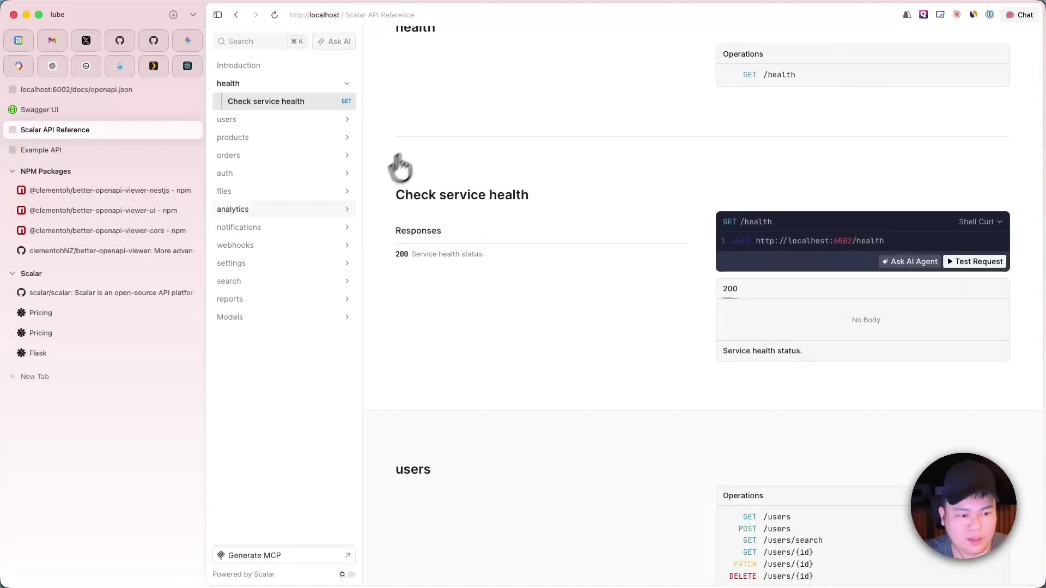
# Switch to the Example API page, slightly widen the operation details pane and narrow the filter sidebar.
pyautogui.click(44, 150)
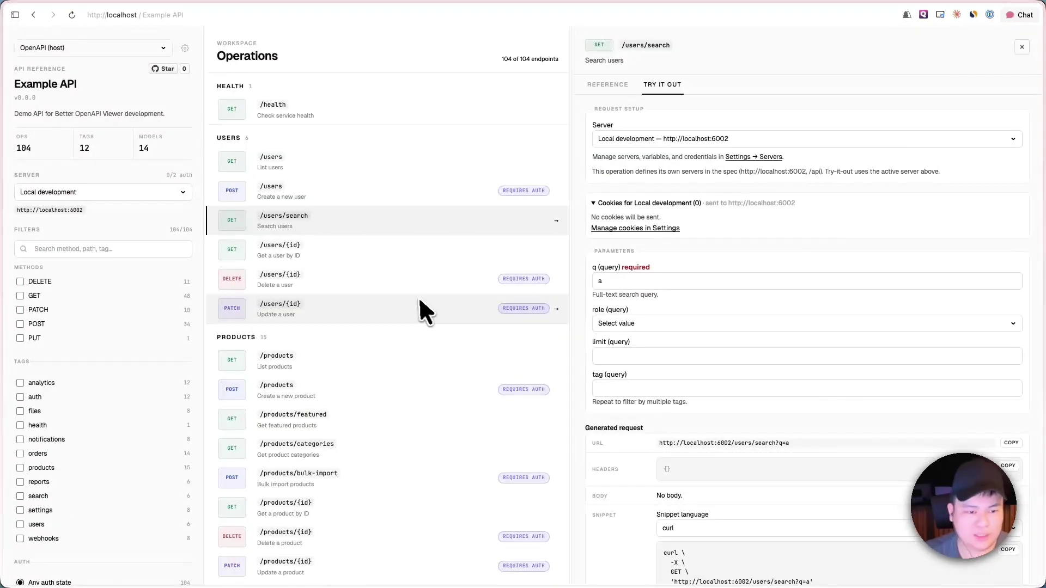
pyautogui.moveTo(570, 291)
pyautogui.mouseDown()
pyautogui.moveTo(605, 294)
pyautogui.moveTo(563, 280)
pyautogui.mouseUp()
pyautogui.moveTo(203, 278)
pyautogui.mouseDown()
pyautogui.moveTo(222, 285)
pyautogui.moveTo(201, 277)
pyautogui.mouseUp()
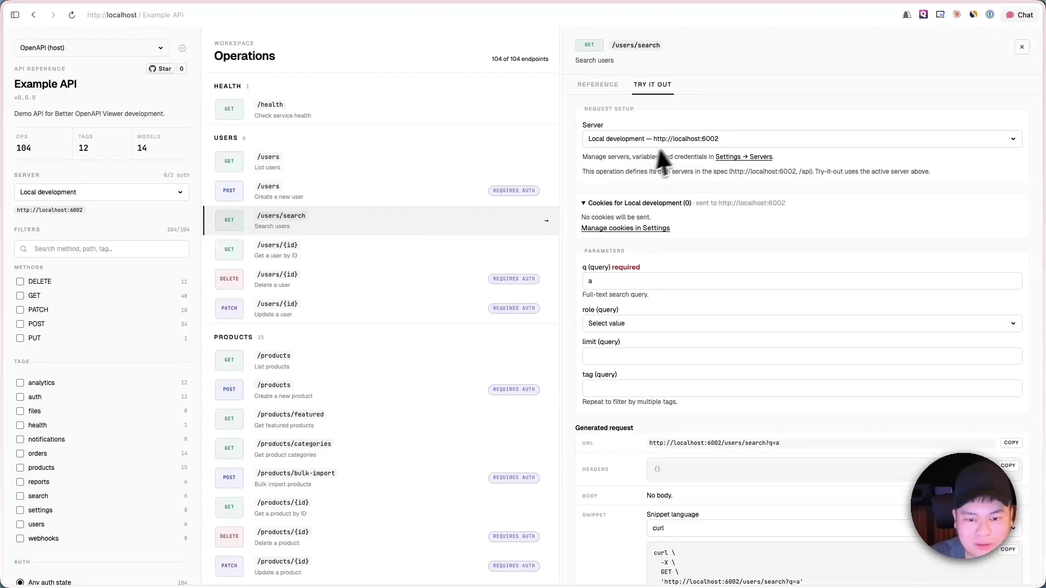
# Review the generated request and response for GET /users/search, and switch the operation back to its Reference view.
pyautogui.scroll(-8, 618, 257)
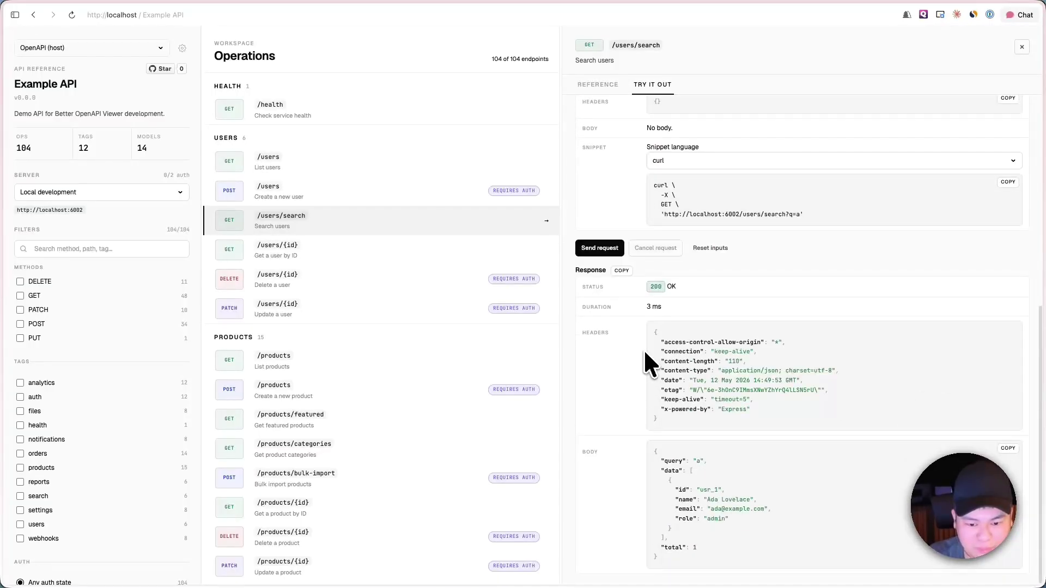
pyautogui.scroll(8, 649, 362)
pyautogui.click(599, 86)
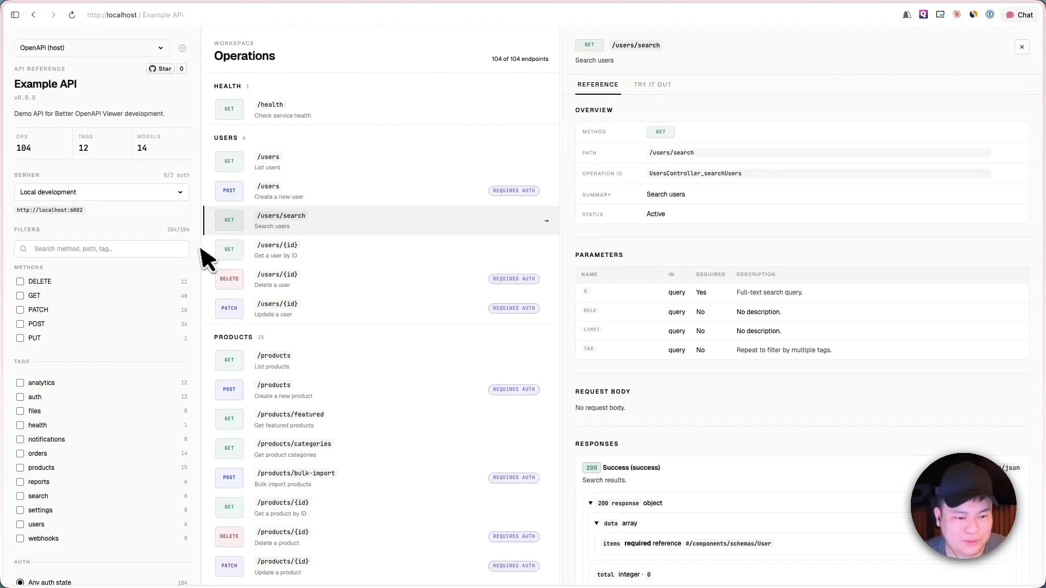
# Skim the grouped operations list down to the orders and auth endpoints and return to its start.
pyautogui.scroll(-1, 322, 252)
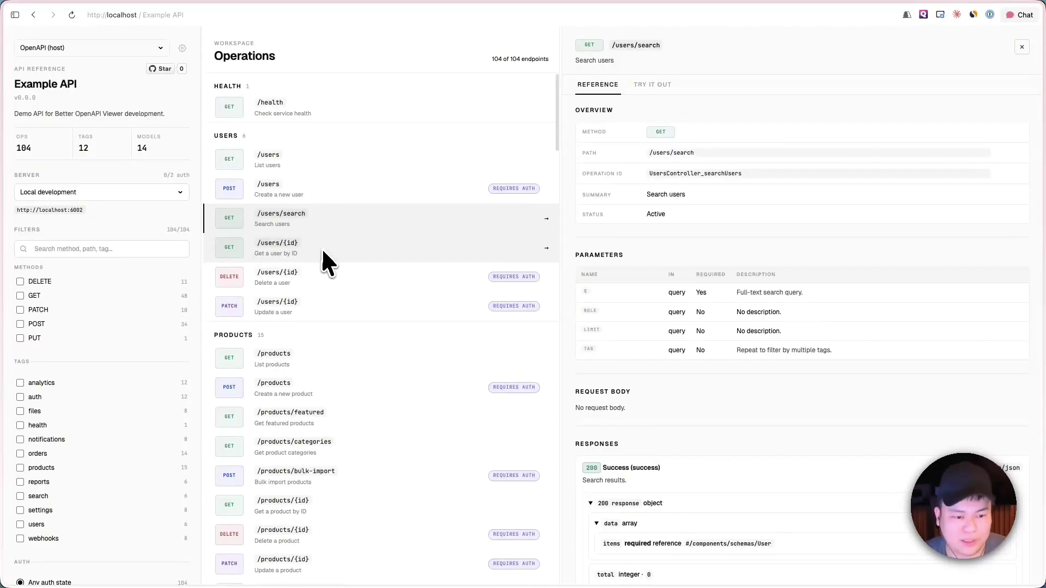
pyautogui.scroll(1, 322, 248)
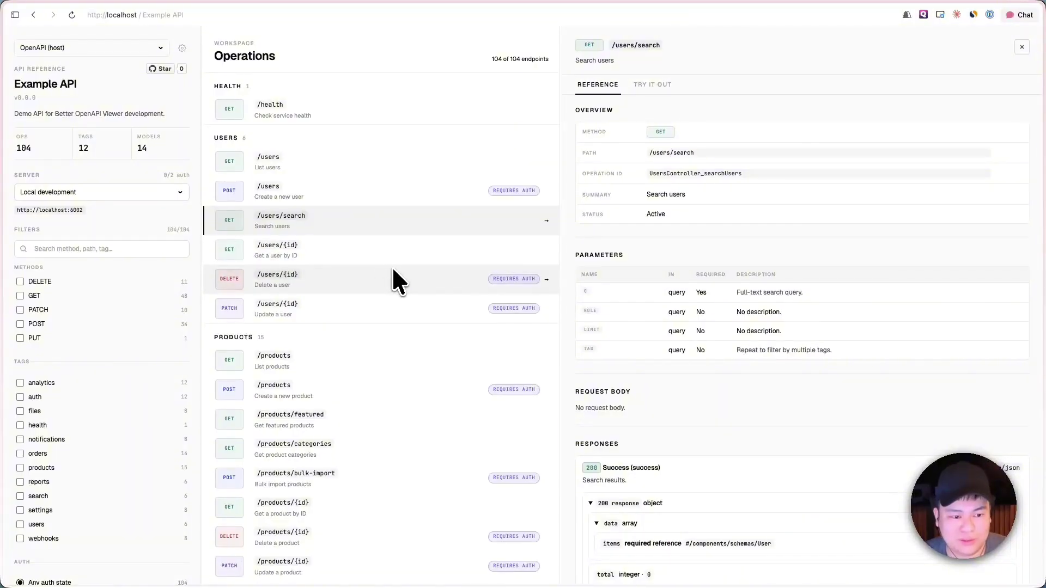
pyautogui.scroll(-12, 393, 269)
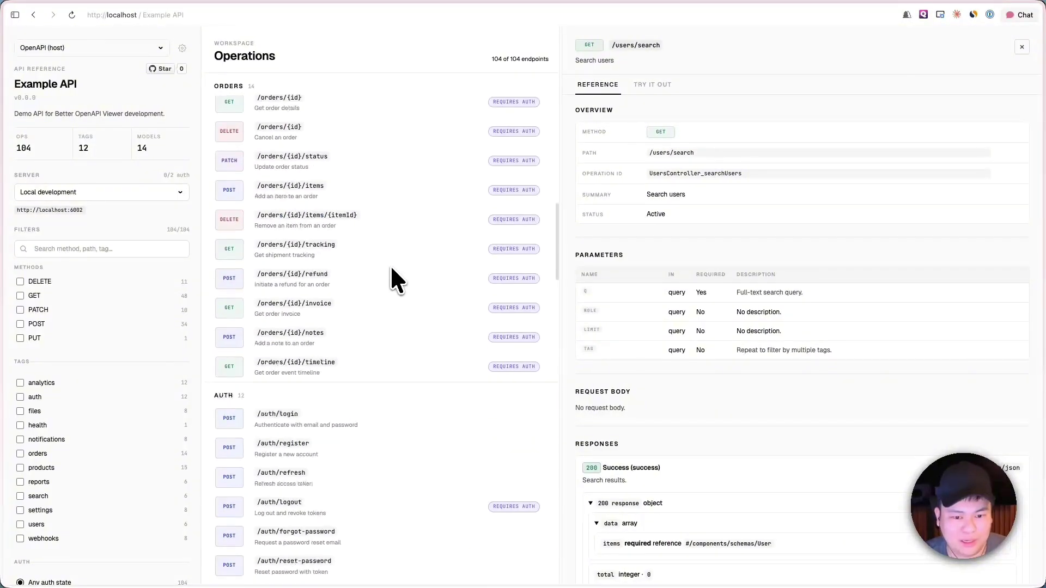
pyautogui.scroll(12, 388, 263)
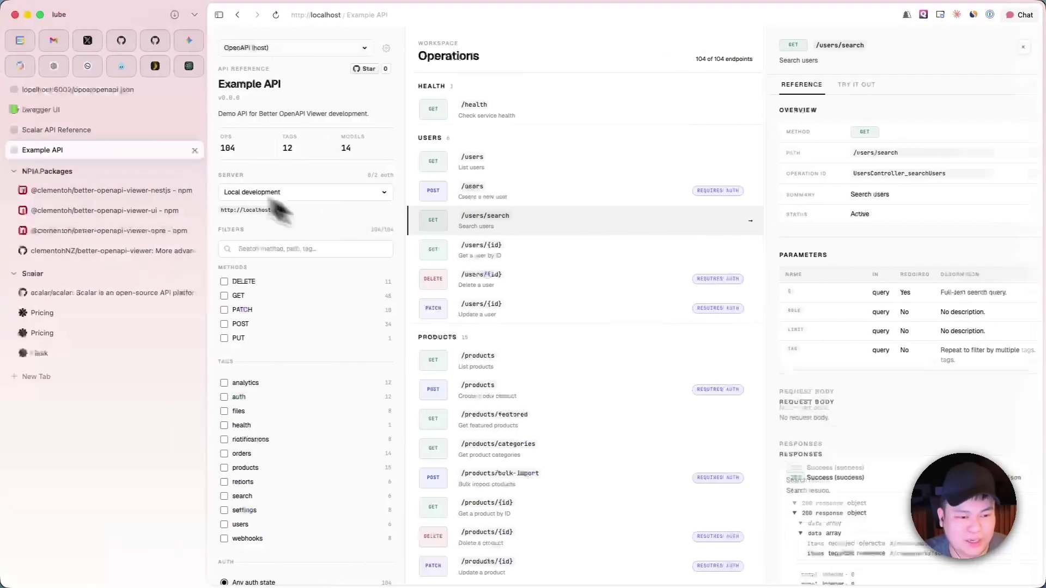
# Switch to the Swagger UI page and skim its endpoint groups through notifications for comparison, returning to the start.
pyautogui.click(92, 109)
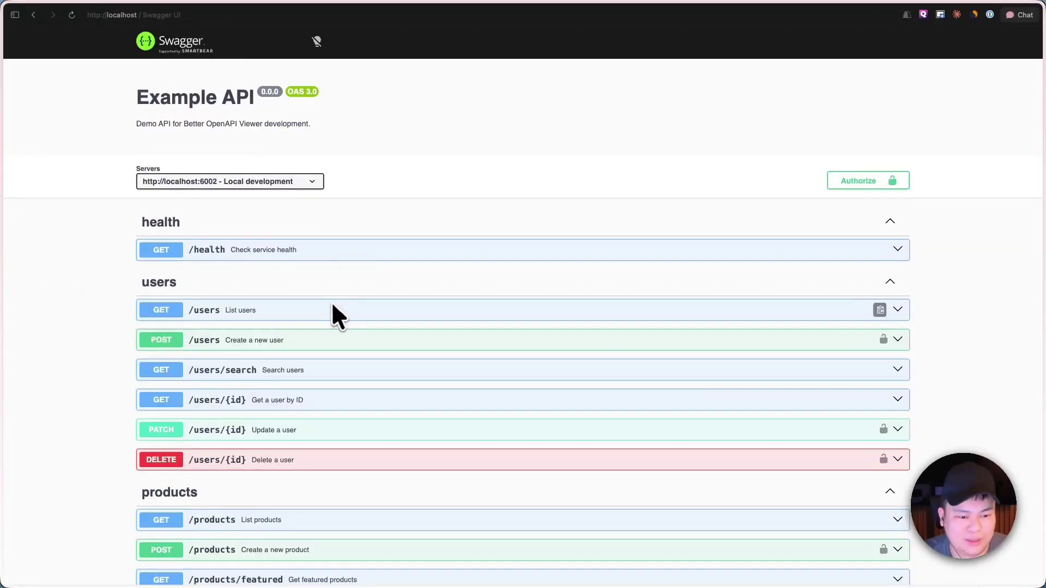
pyautogui.scroll(-5, 332, 310)
pyautogui.scroll(5, 327, 299)
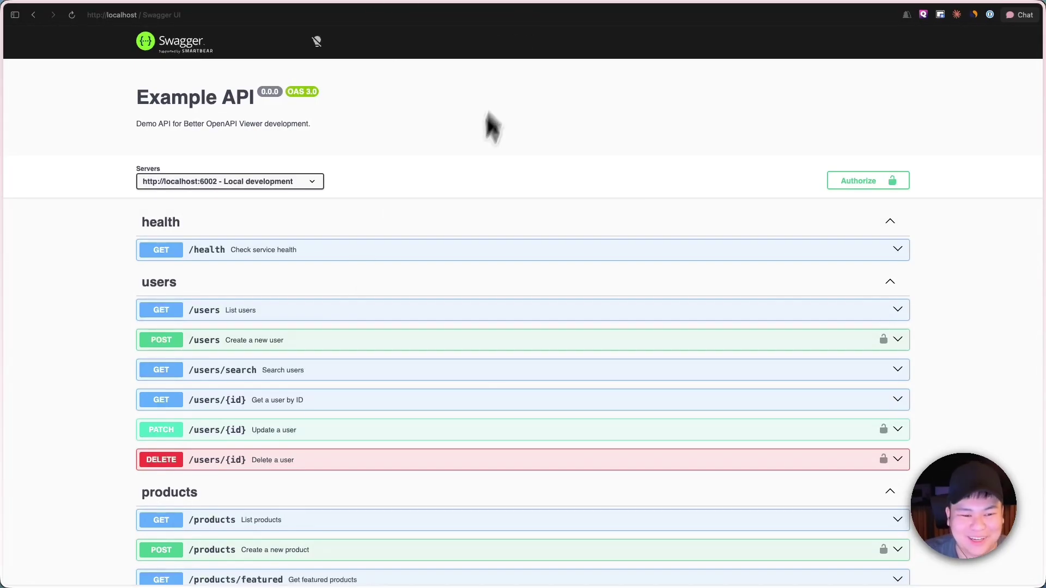
pyautogui.scroll(-5, 523, 303)
pyautogui.scroll(-10, 523, 303)
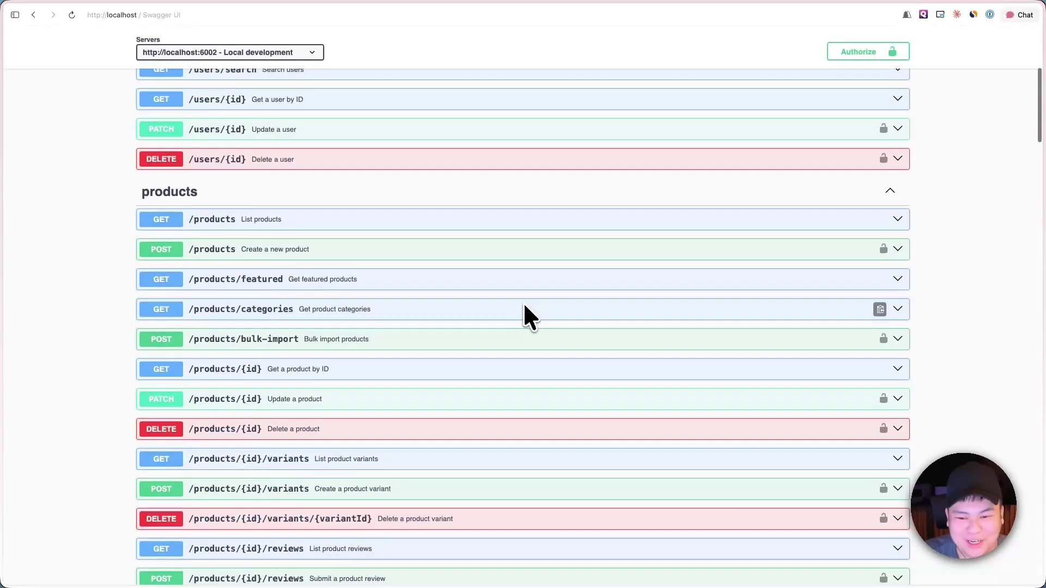
pyautogui.scroll(-10, 525, 305)
pyautogui.scroll(-7, 525, 308)
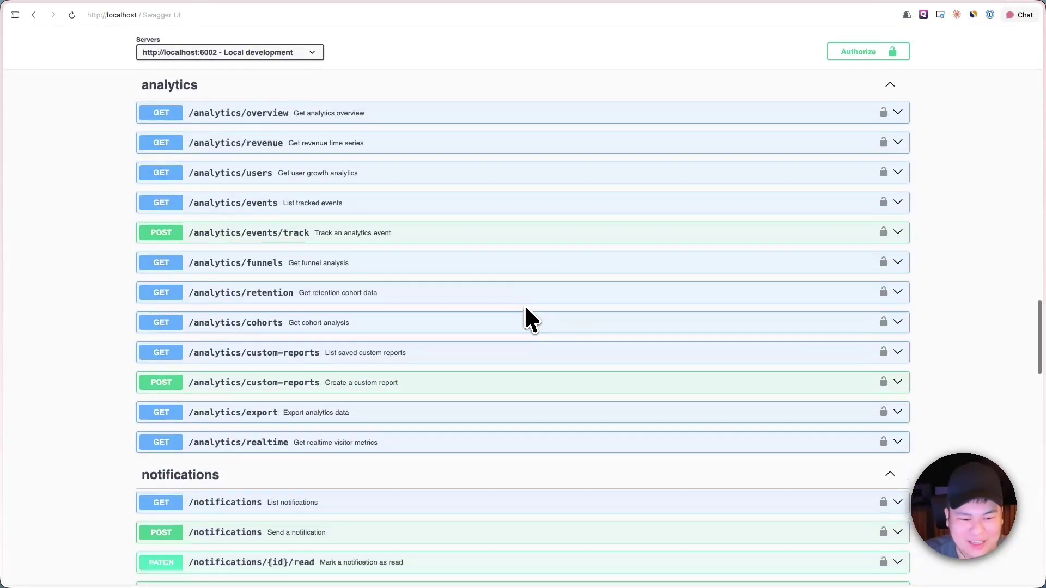
pyautogui.scroll(3, 527, 310)
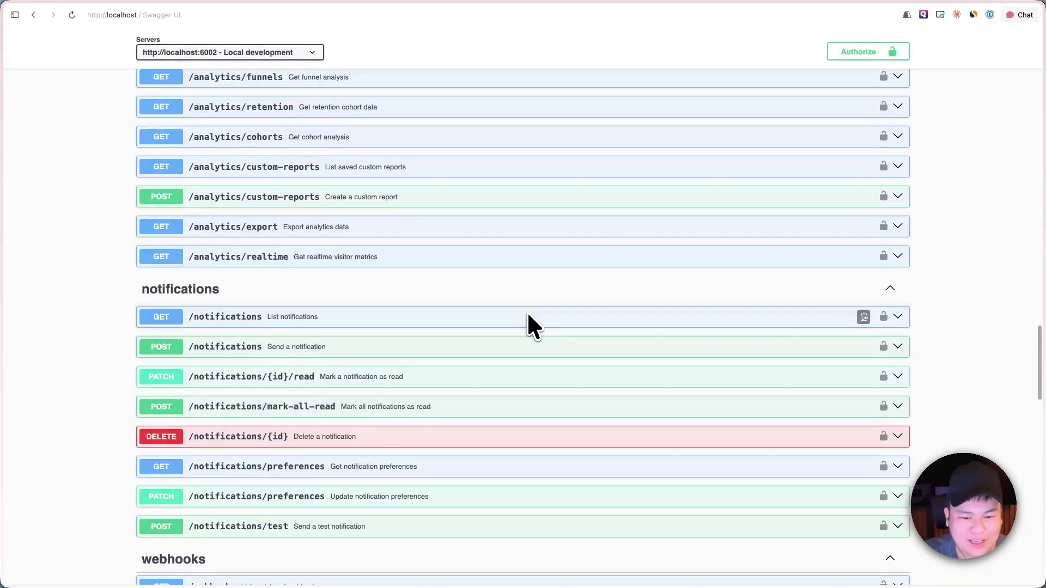
pyautogui.scroll(15, 527, 312)
pyautogui.scroll(10, 528, 315)
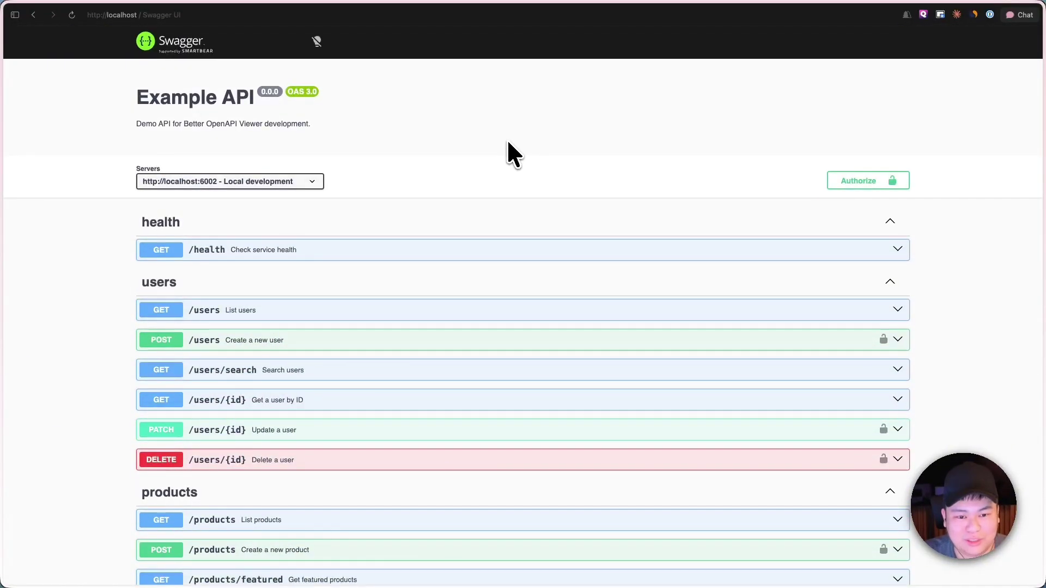
# Switch to the Scalar API Reference page and view the Example API introduction with the tab sidebar hidden.
pyautogui.press('super+s')
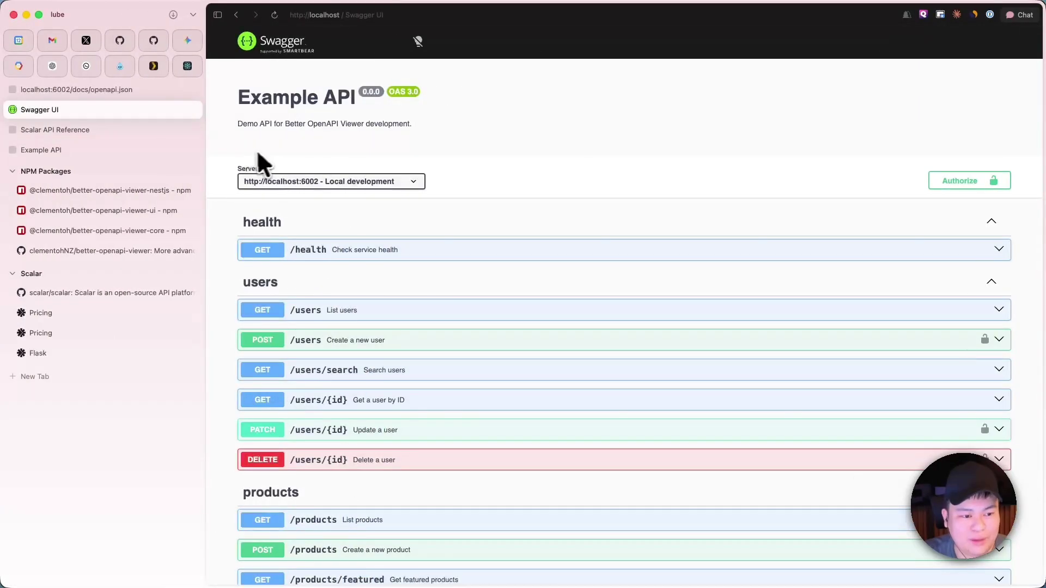
pyautogui.click(96, 130)
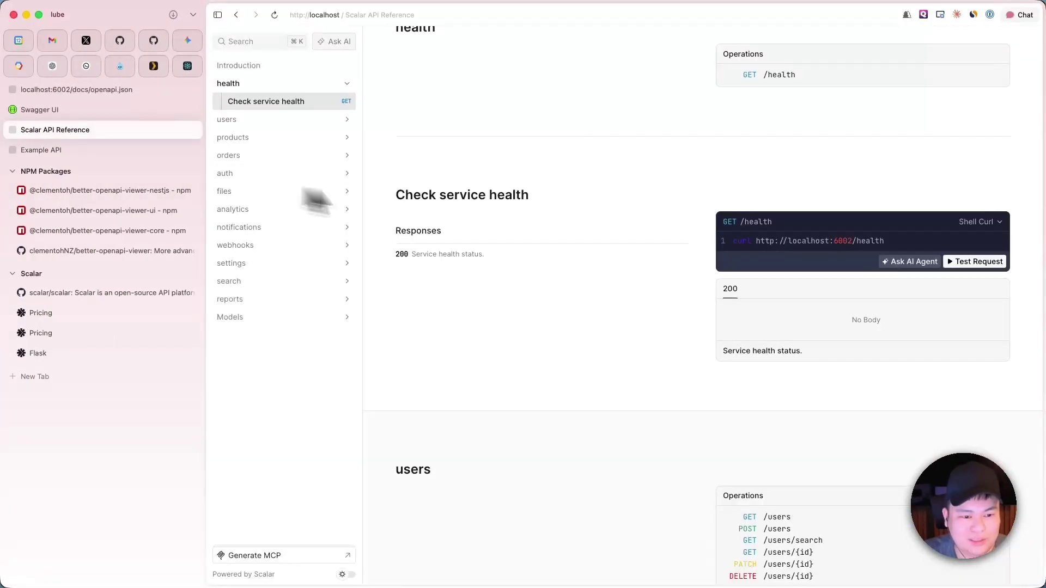
pyautogui.press('super+s')
pyautogui.scroll(7, 210, 210)
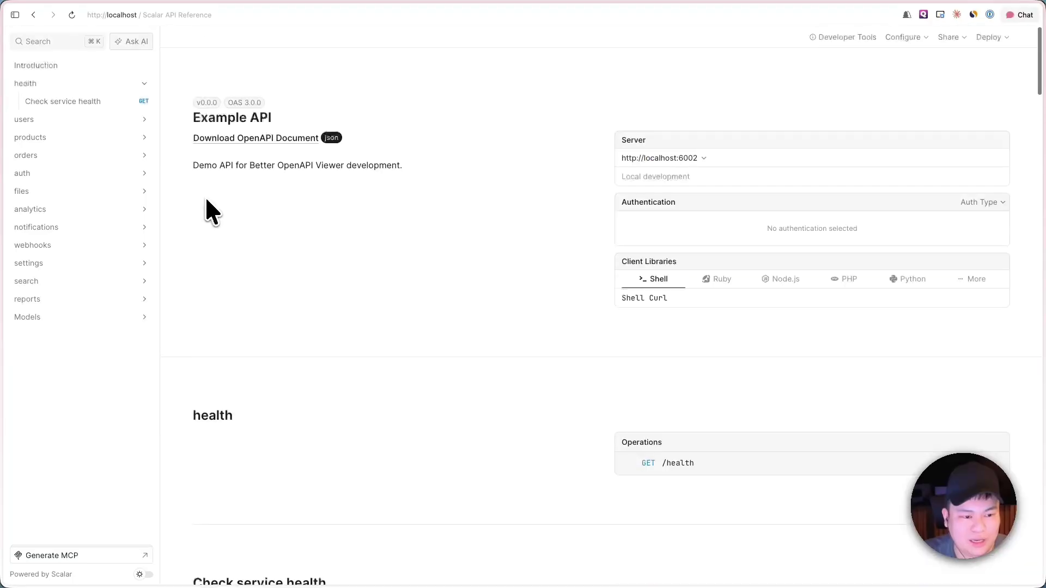
# Open the Scalar documentation page for Flask and look through its list of framework integrations.
pyautogui.press('super+s')
pyautogui.click(96, 353)
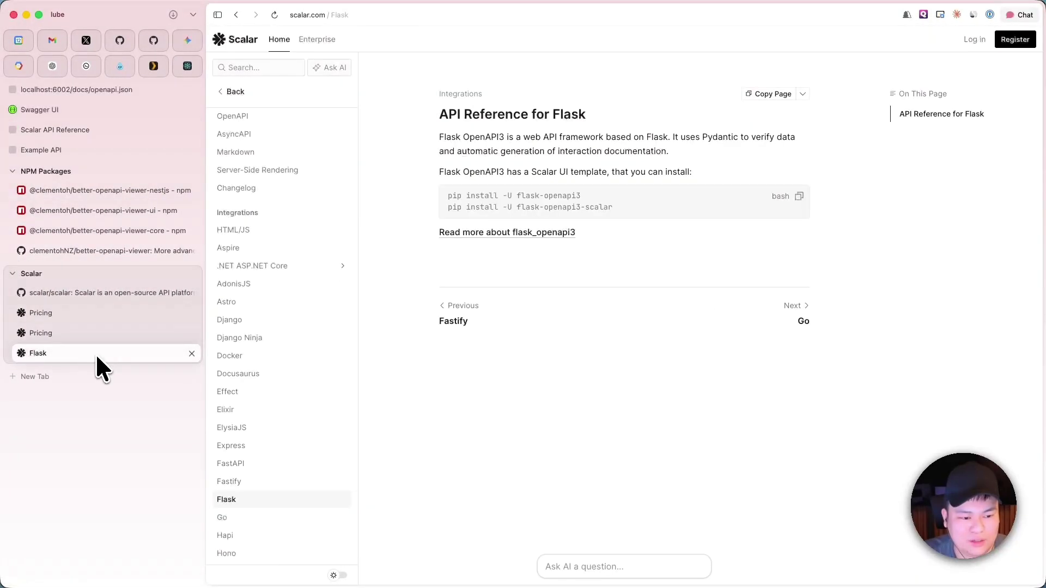
pyautogui.scroll(3, 259, 224)
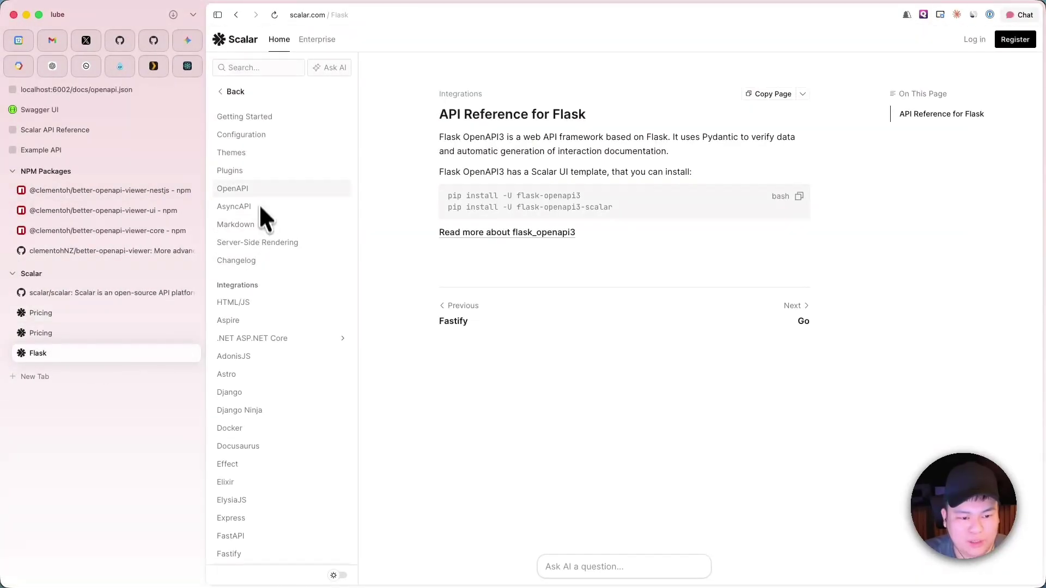
pyautogui.scroll(-2, 262, 218)
pyautogui.scroll(-3, 284, 367)
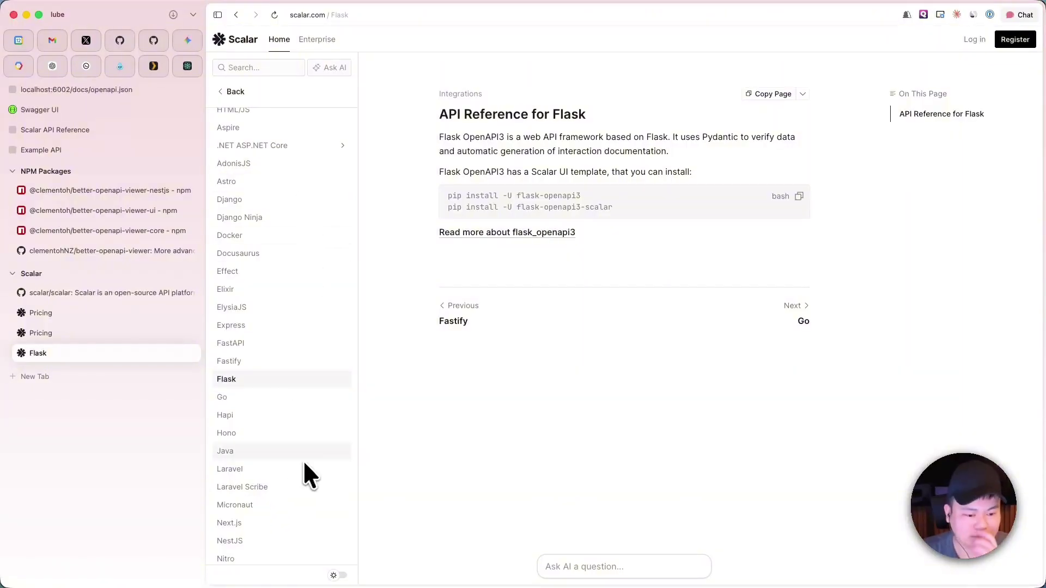
# Return to the Example API page, hide the tab sidebar and widen the operation details pane.
pyautogui.click(63, 152)
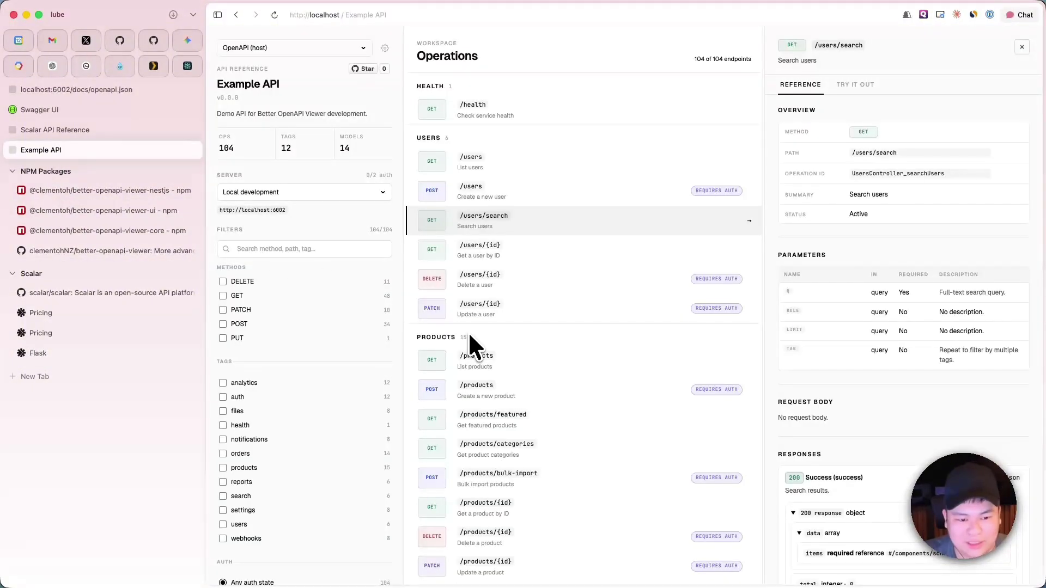
pyautogui.press('super+s')
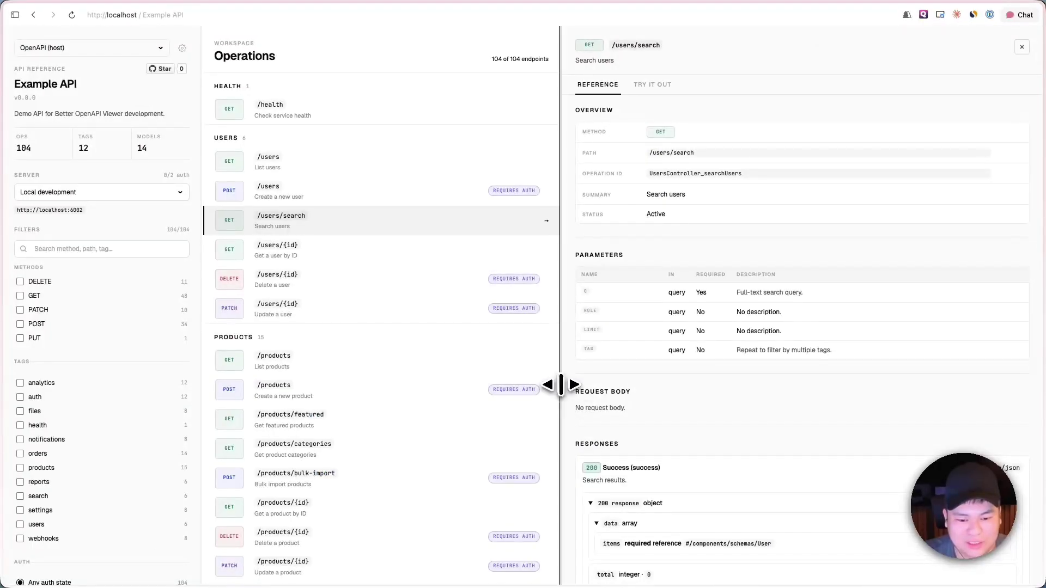
pyautogui.moveTo(560, 385); pyautogui.dragTo(529, 384)
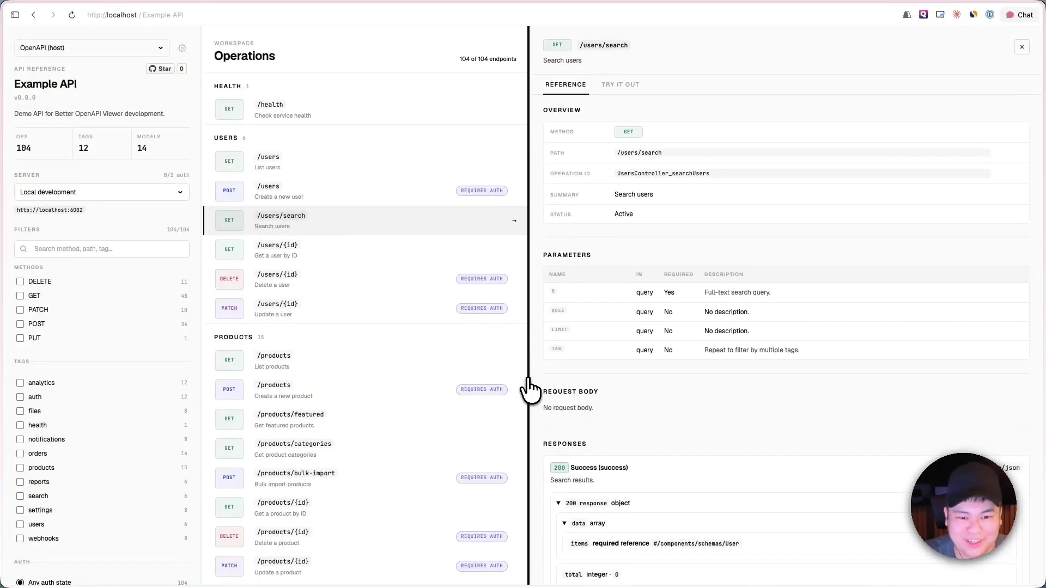
# Look through the /users/search reference, including its parameters, request body and responses.
pyautogui.scroll(-4, 544, 381)
pyautogui.scroll(4, 544, 380)
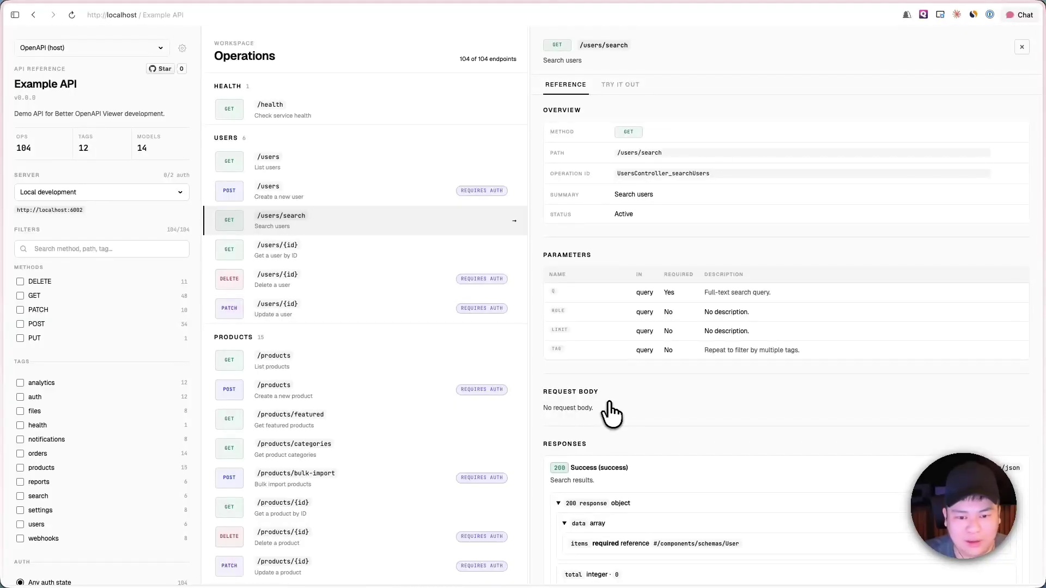
pyautogui.scroll(-4, 698, 451)
pyautogui.scroll(4, 702, 451)
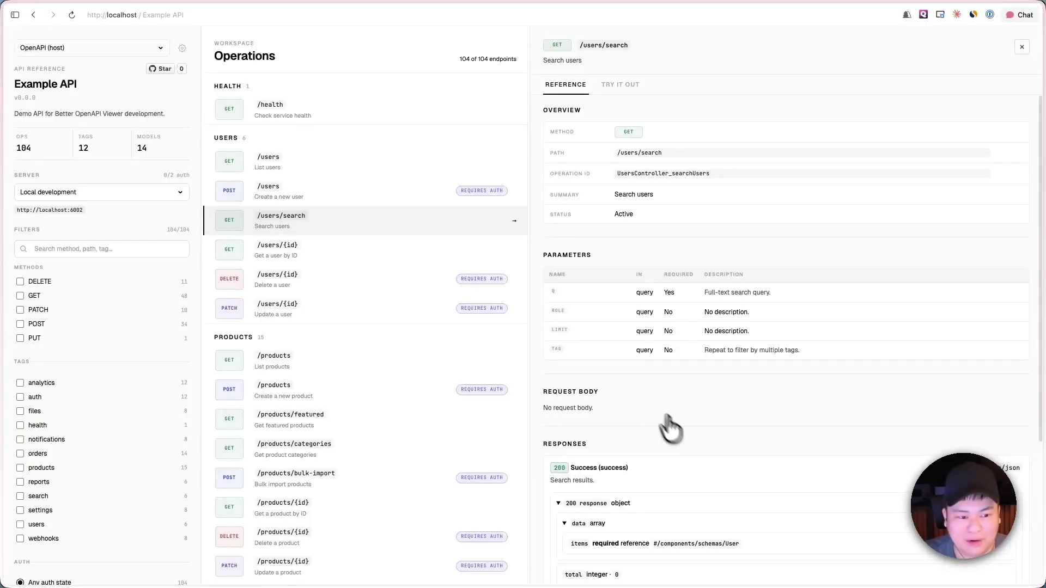
# Open the better-openapi-viewer GitHub repository and examine the README's title, introduction and table of contents.
pyautogui.press('super+s')
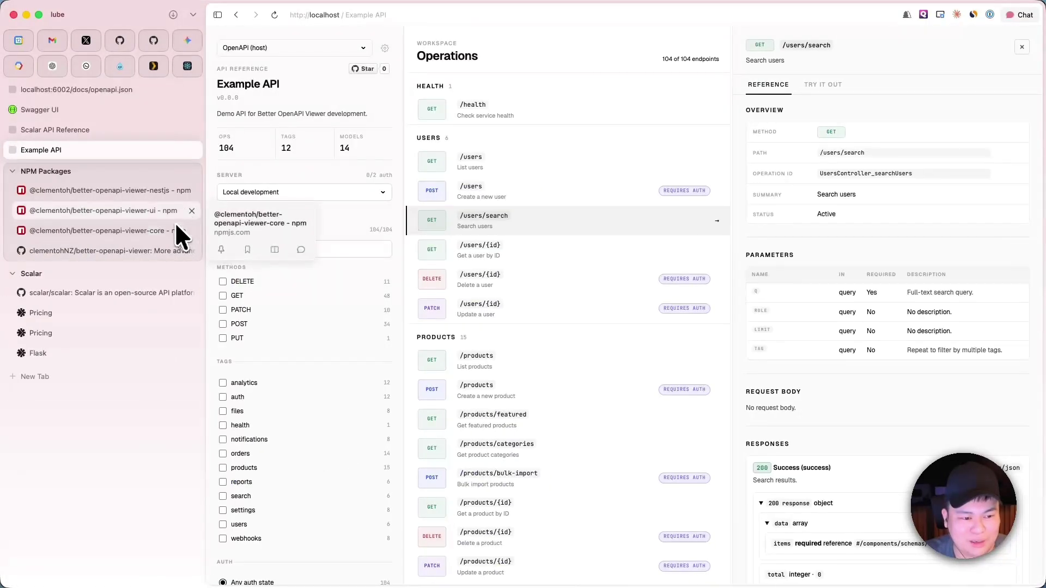
pyautogui.click(77, 249)
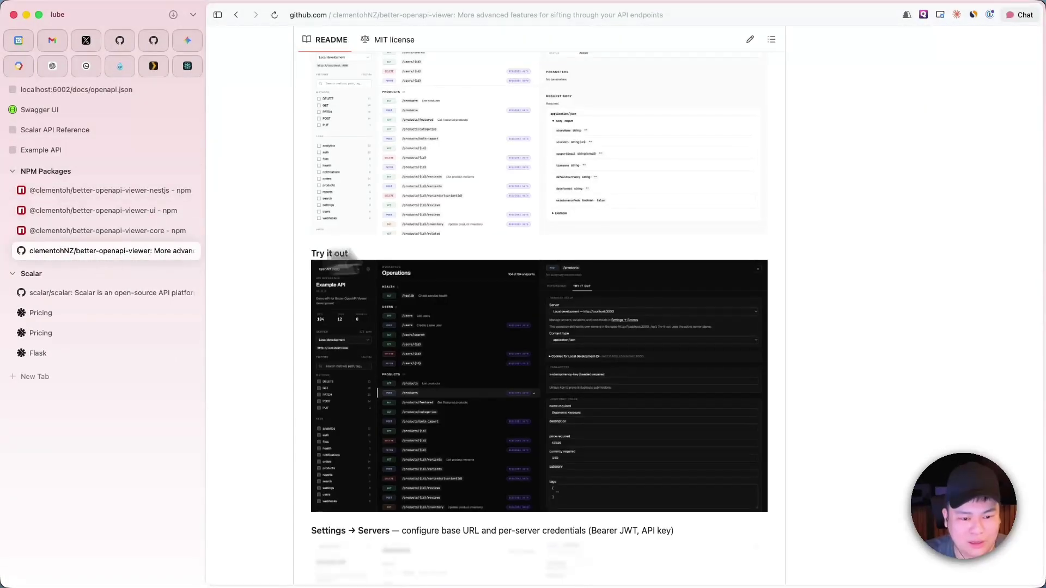
pyautogui.press('super+s')
pyautogui.scroll(5, 425, 218)
pyautogui.scroll(2, 427, 227)
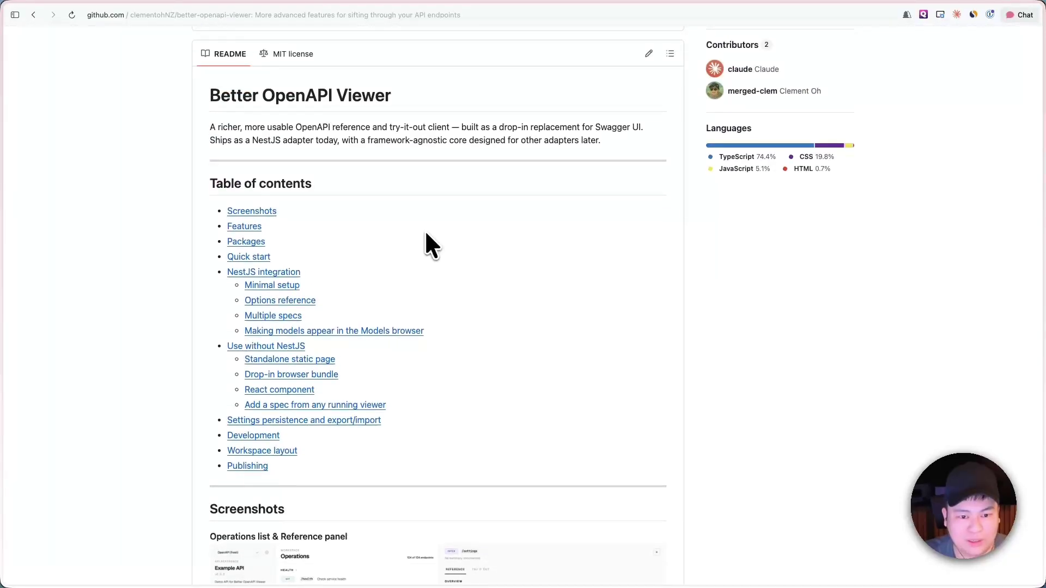
pyautogui.scroll(-1, 420, 231)
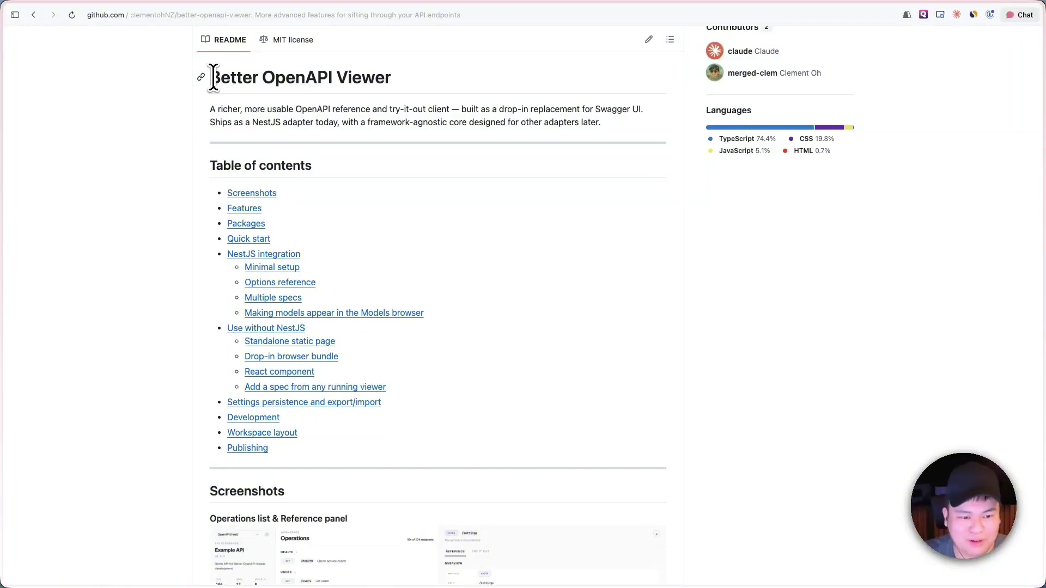
pyautogui.moveTo(213, 77); pyautogui.dragTo(430, 132)
pyautogui.click(430, 132)
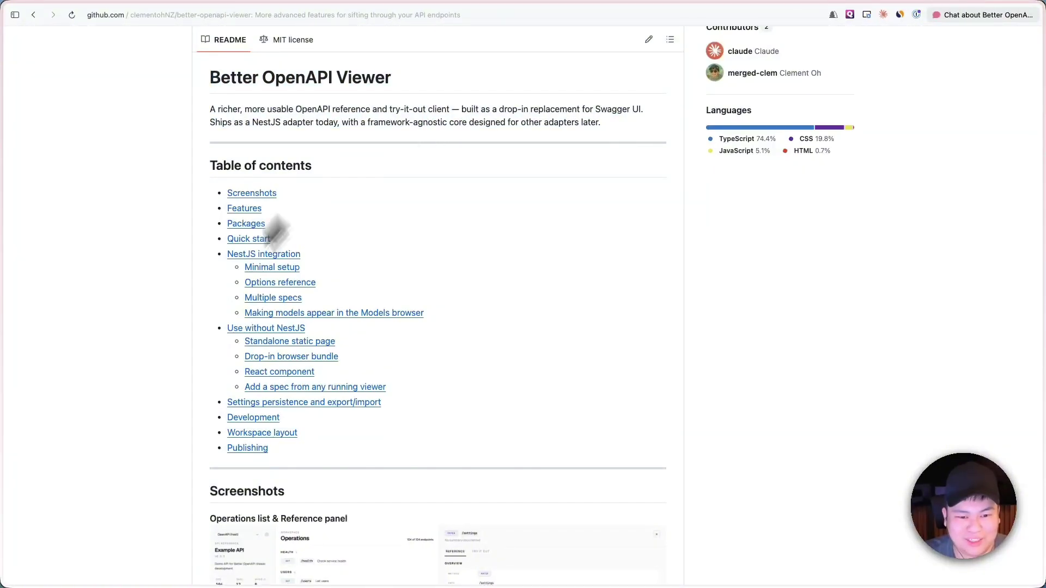
# Compare the Example API, Scalar and Swagger UI pages once more, finishing on Scalar API Reference with the tab sidebar hidden.
pyautogui.press('super+s')
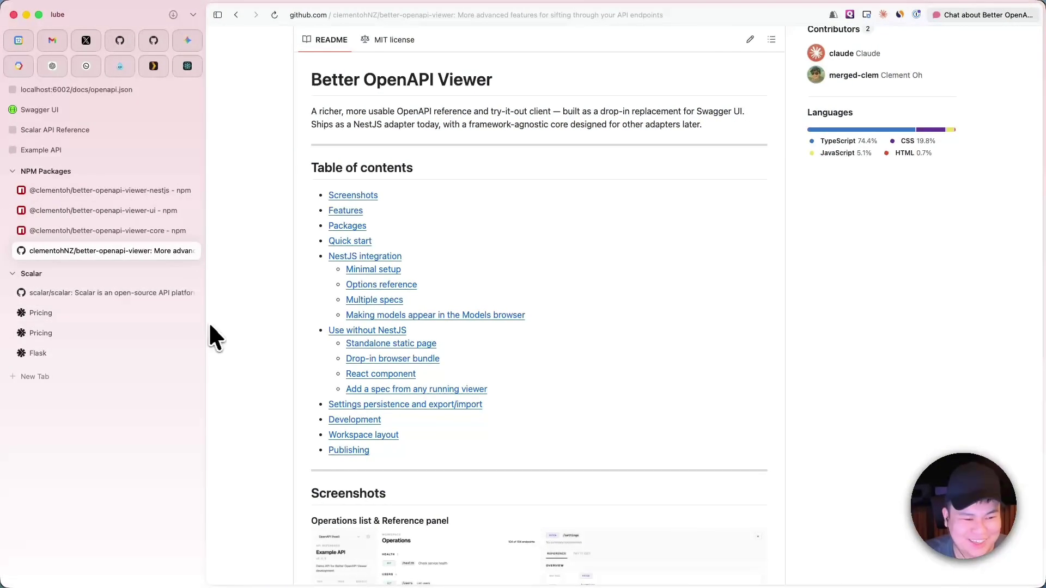
pyautogui.click(46, 149)
pyautogui.click(44, 130)
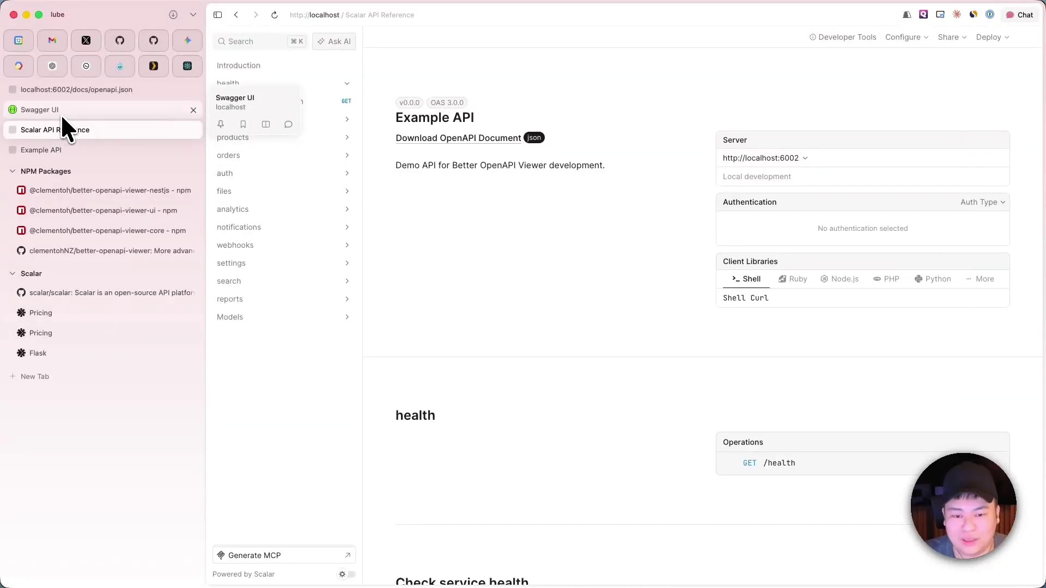
pyautogui.click(90, 110)
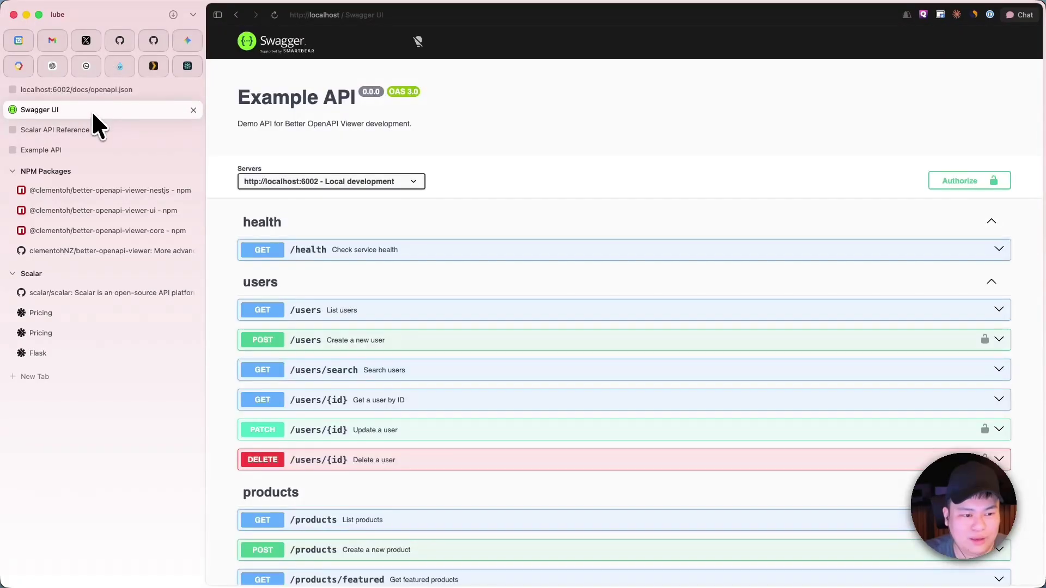
pyautogui.click(105, 128)
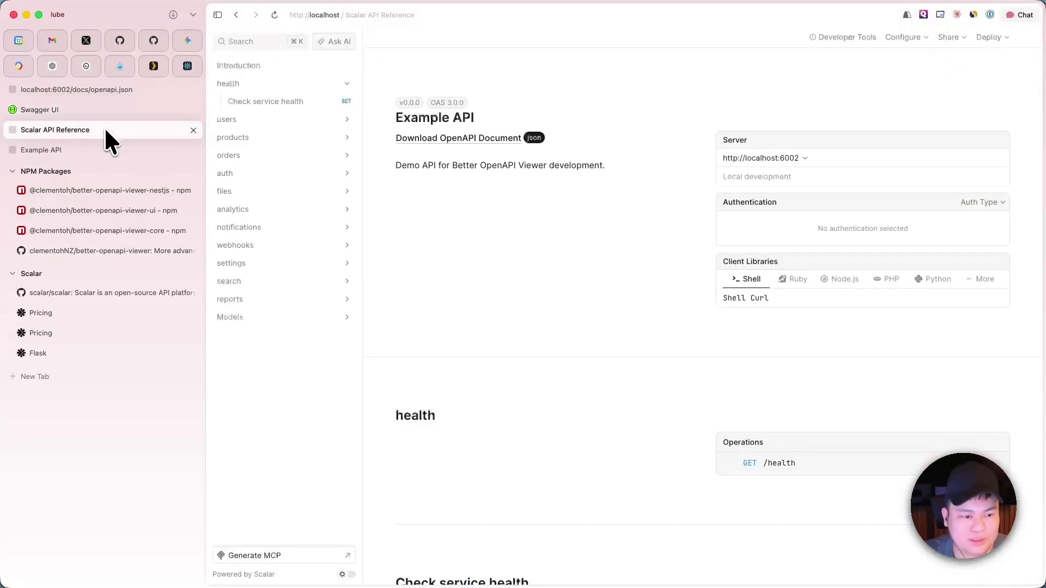
pyautogui.press('super+s')
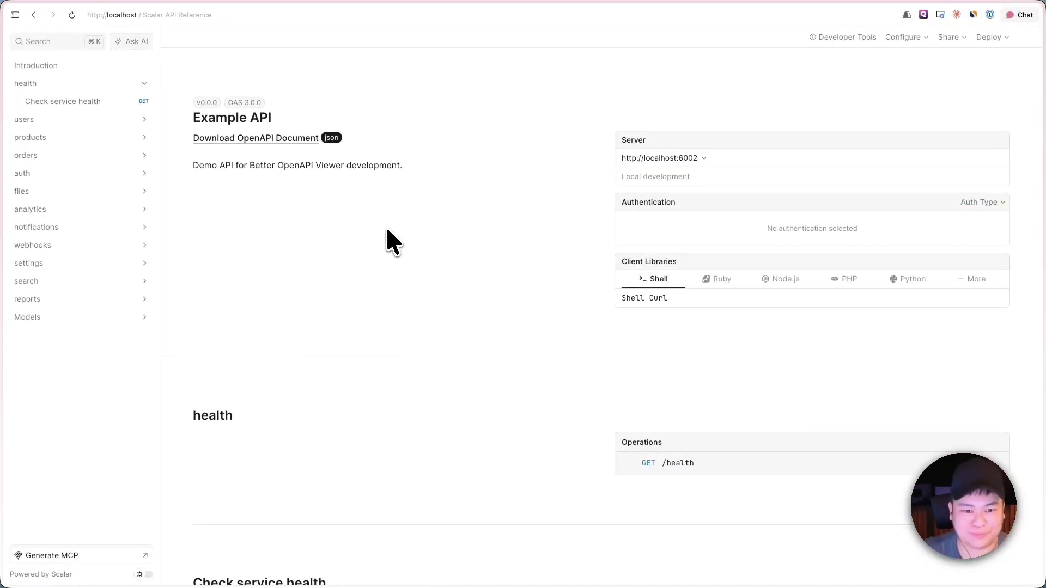